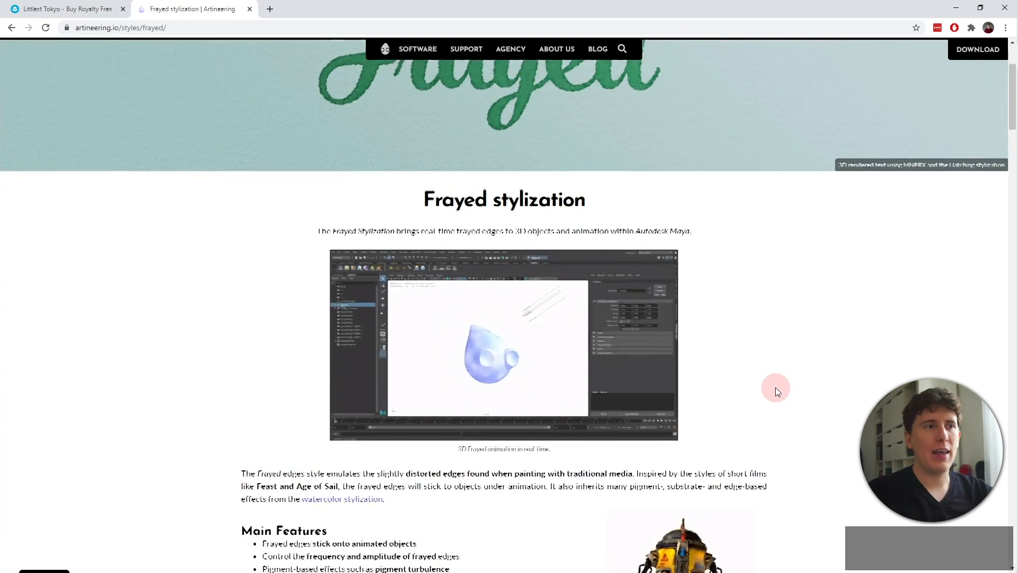
Read the introduction, main features and featured examples on the Frayed stylization page.
scroll(687, 149, up, 2)
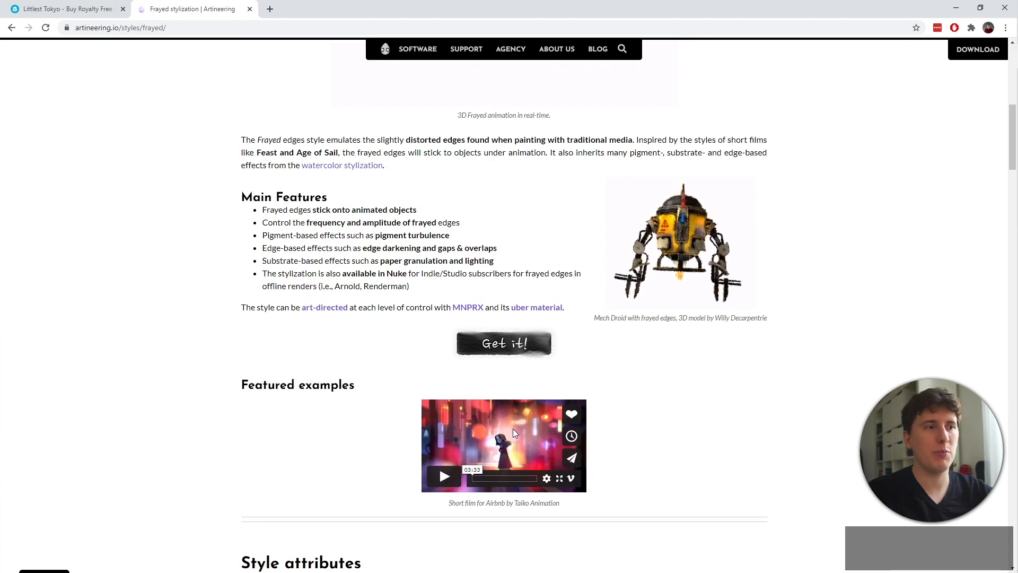
scroll(514, 429, down, 9)
scroll(552, 336, down, 4)
scroll(498, 214, up, 4)
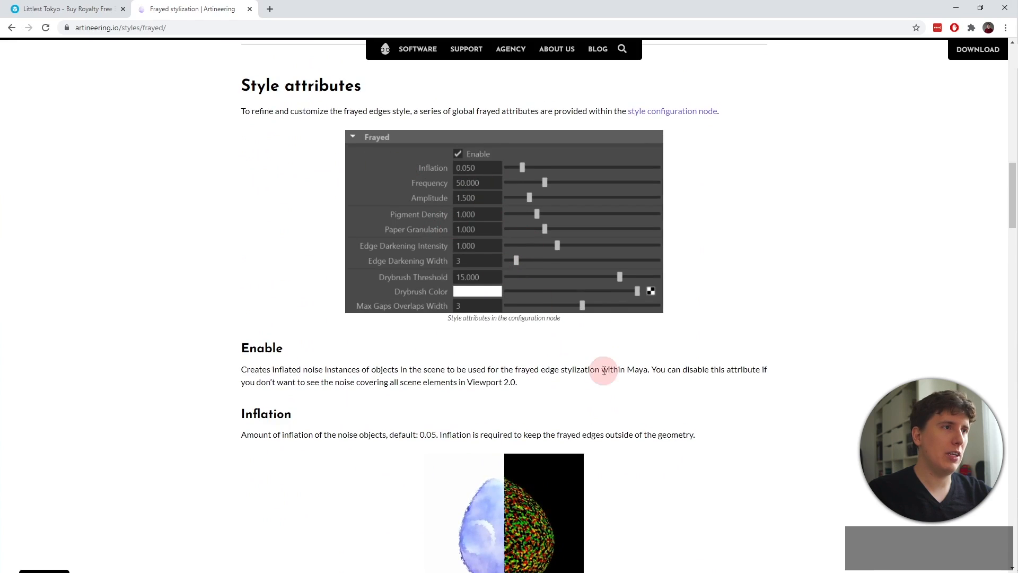
Examine the frayed style attributes in the documentation, covering Enable, Inflation, Frequency and Amplitude with their example animations.
scroll(619, 369, down, 3)
scroll(532, 407, down, 2)
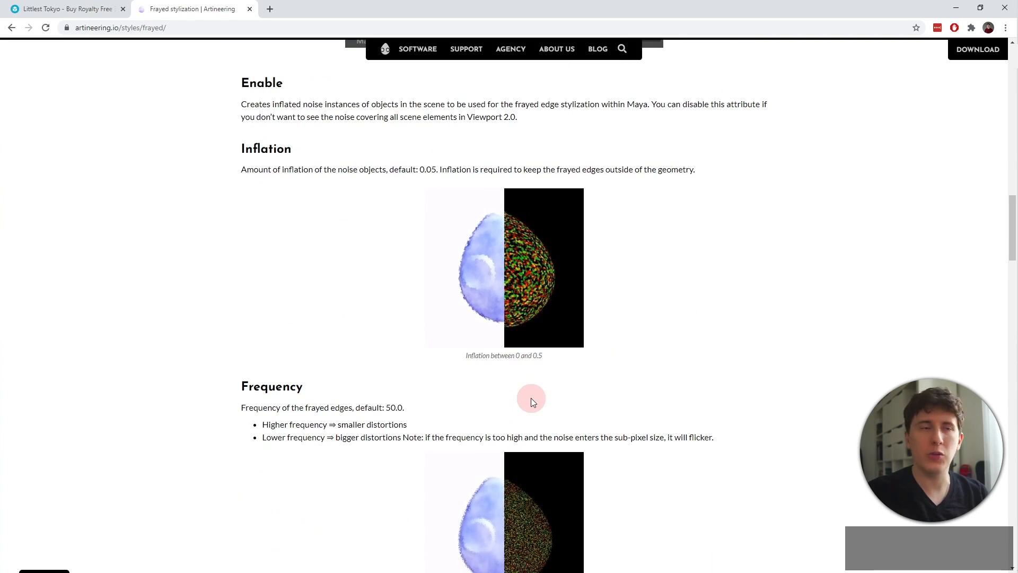
scroll(539, 411, down, 6)
scroll(489, 387, up, 8)
scroll(489, 388, down, 1)
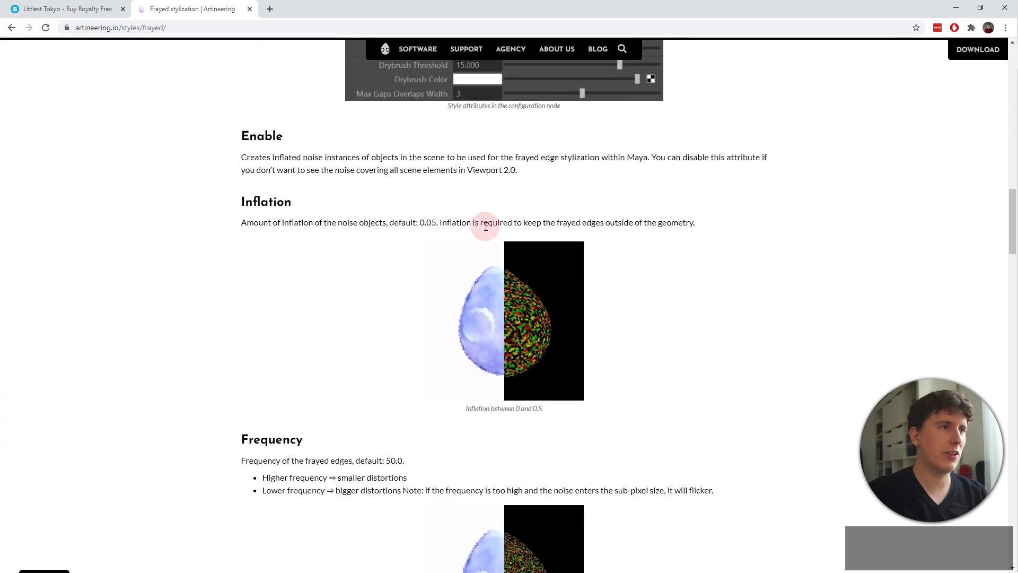
scroll(499, 363, down, 2)
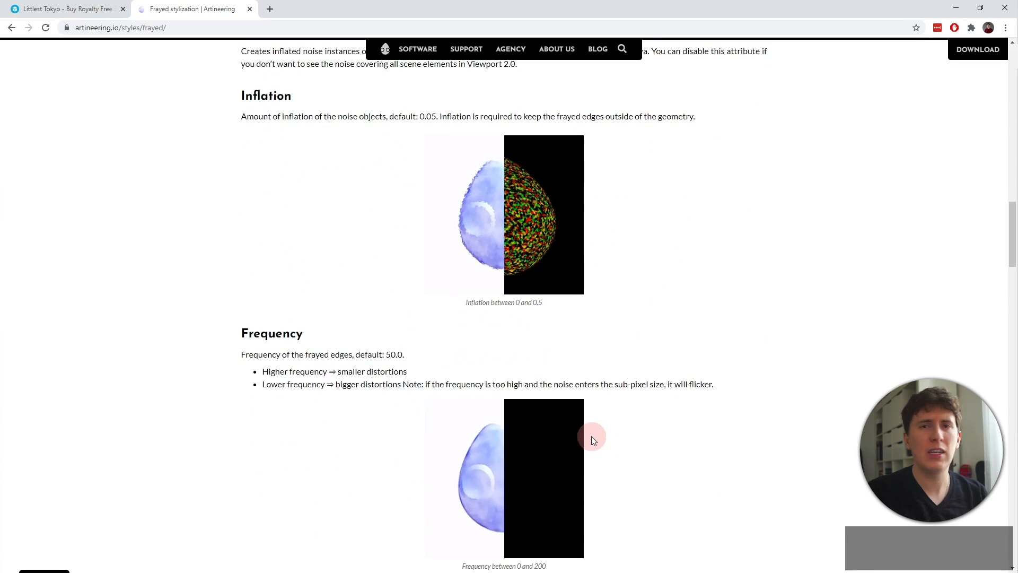
scroll(577, 428, down, 1)
scroll(578, 430, down, 4)
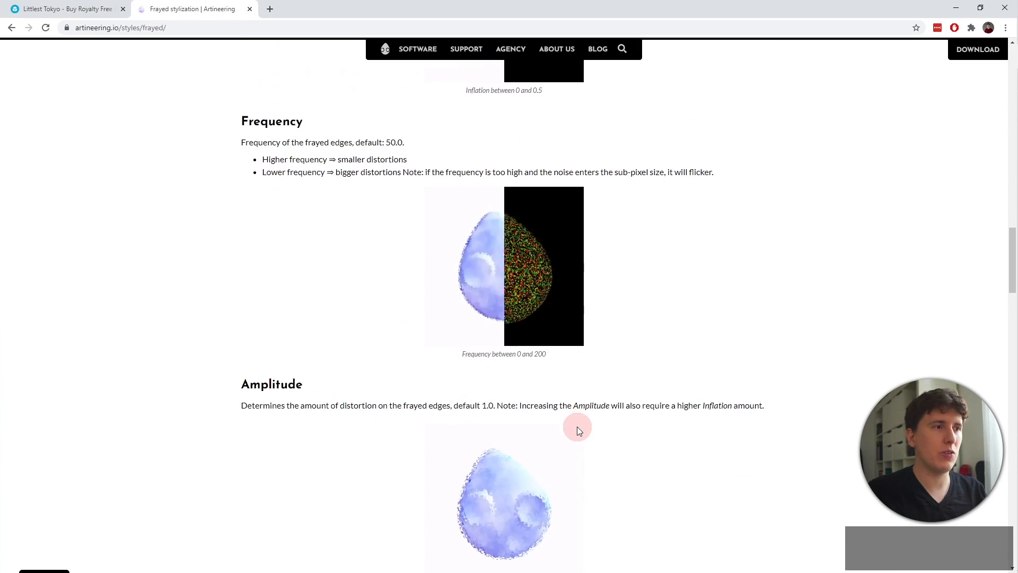
scroll(577, 430, down, 2)
scroll(577, 426, down, 3)
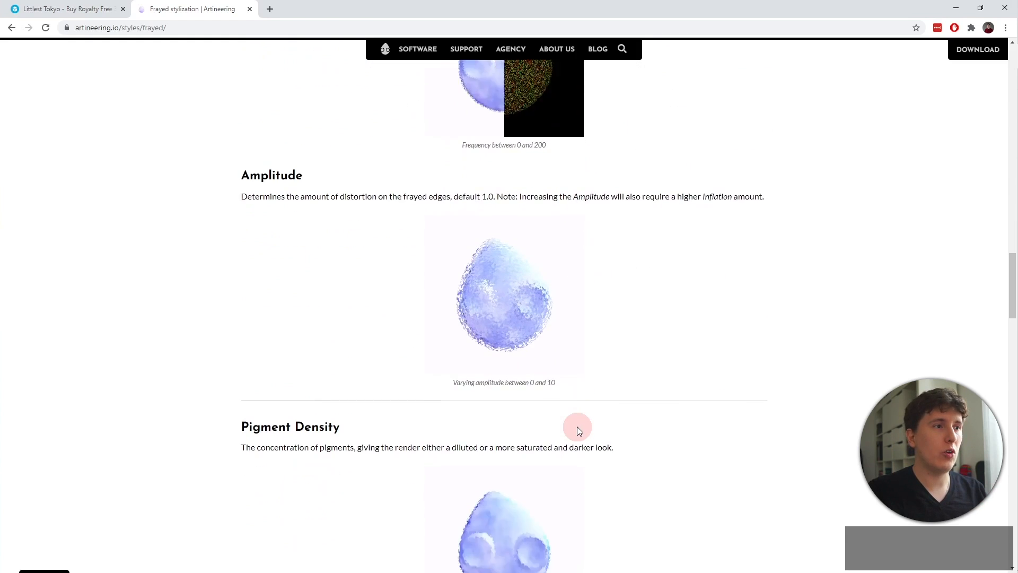
scroll(577, 427, down, 1)
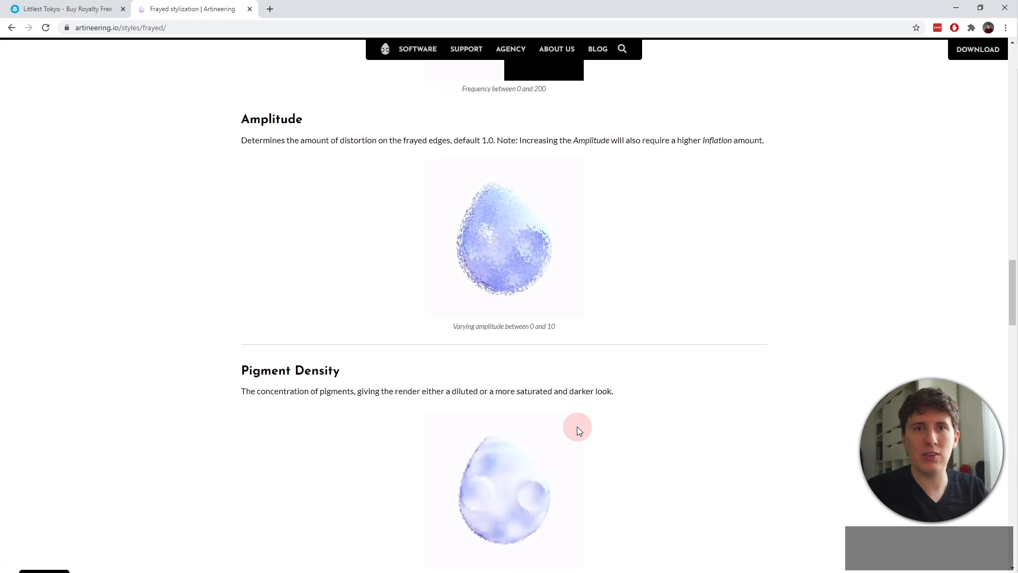
Look through the remaining style attributes, from Pigment Density and Edge Darkening to Max Gaps Overlaps Width.
scroll(577, 426, down, 9)
scroll(577, 427, down, 15)
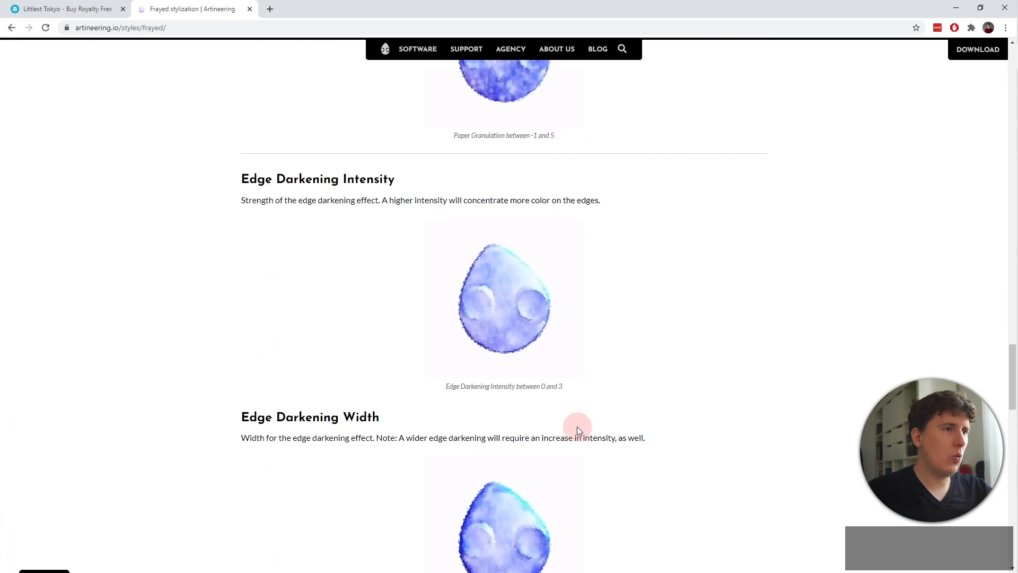
scroll(577, 427, down, 14)
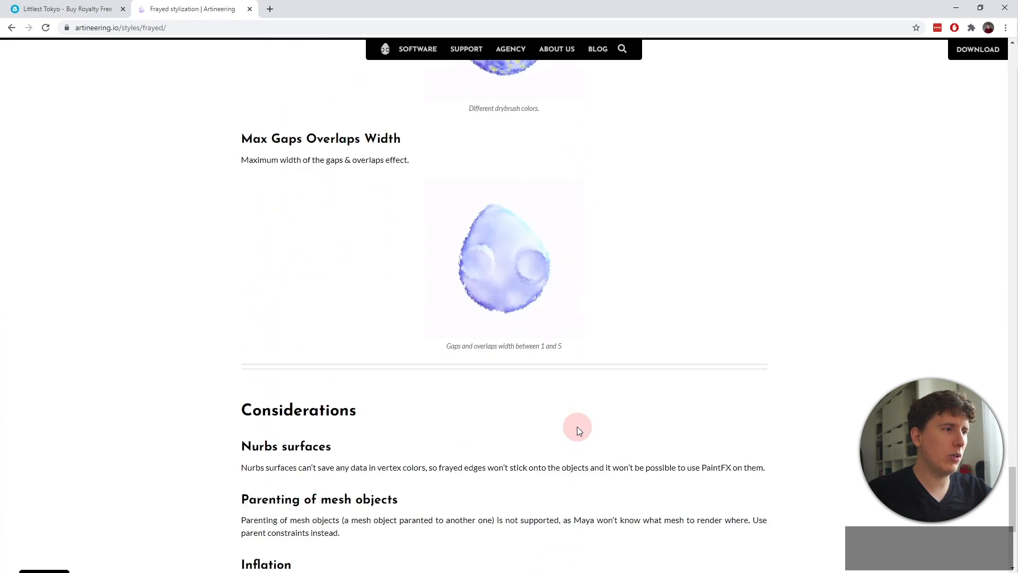
Read the Considerations section, highlighting the Nurbs surfaces heading and the multiply-instanced child warning.
scroll(577, 428, up, 1)
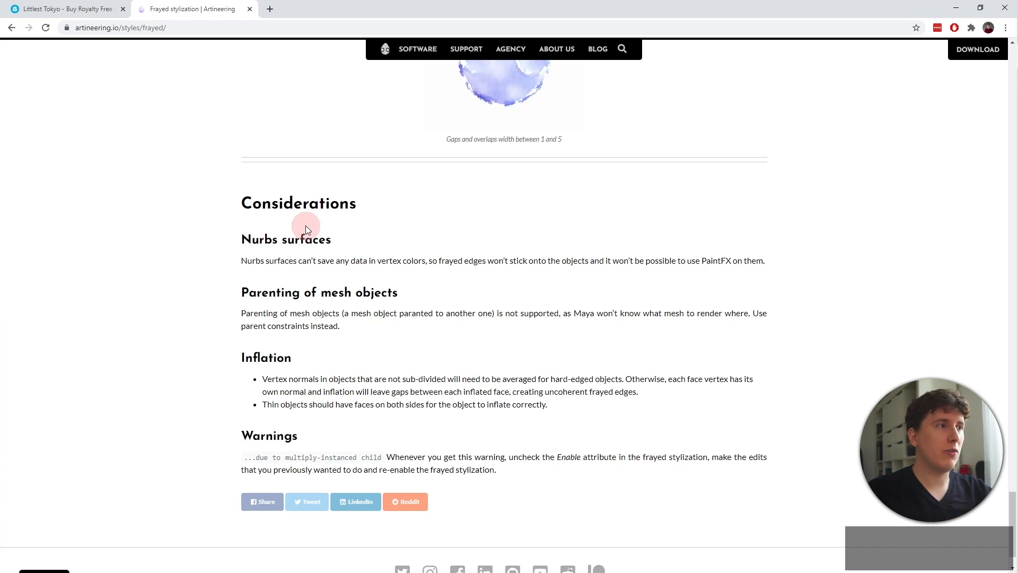
triple_click(296, 239)
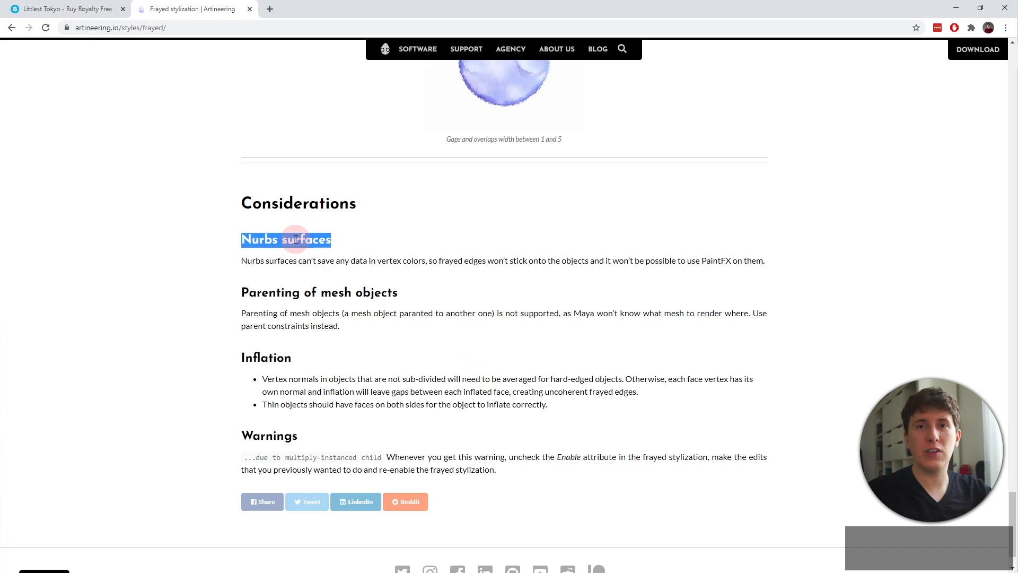
double_click(296, 239)
click(296, 239)
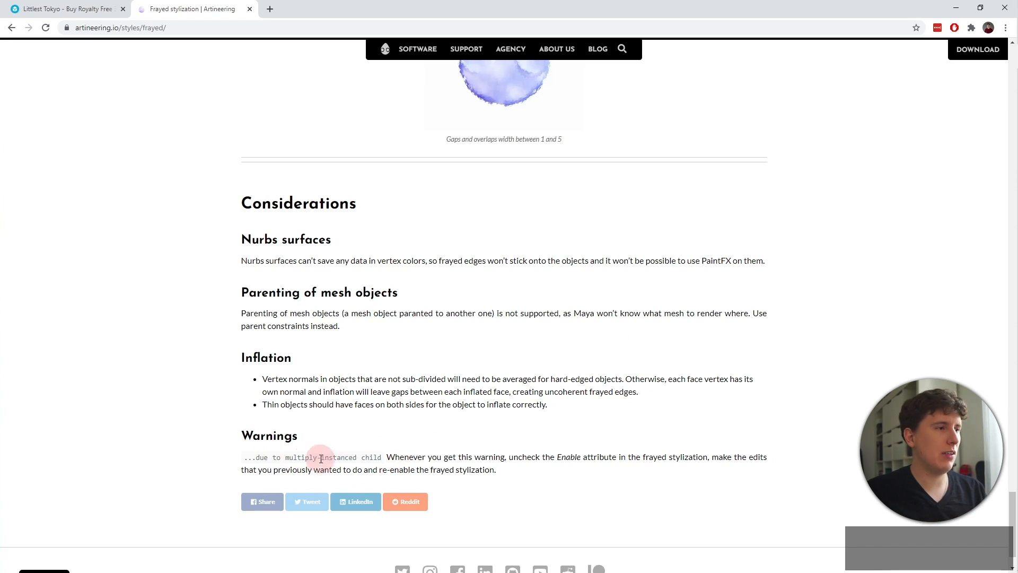
drag(264, 458, 379, 457)
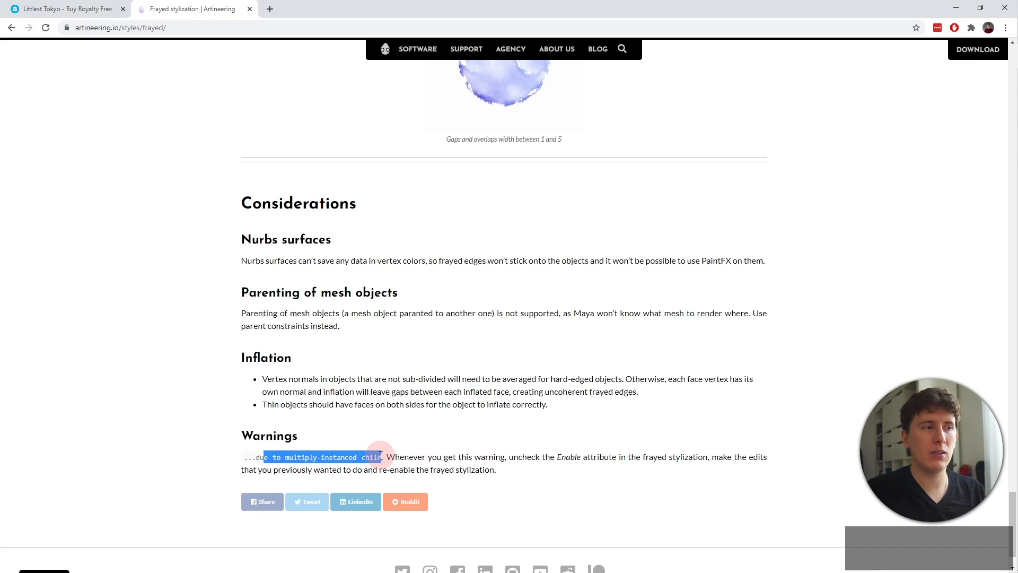
click(384, 458)
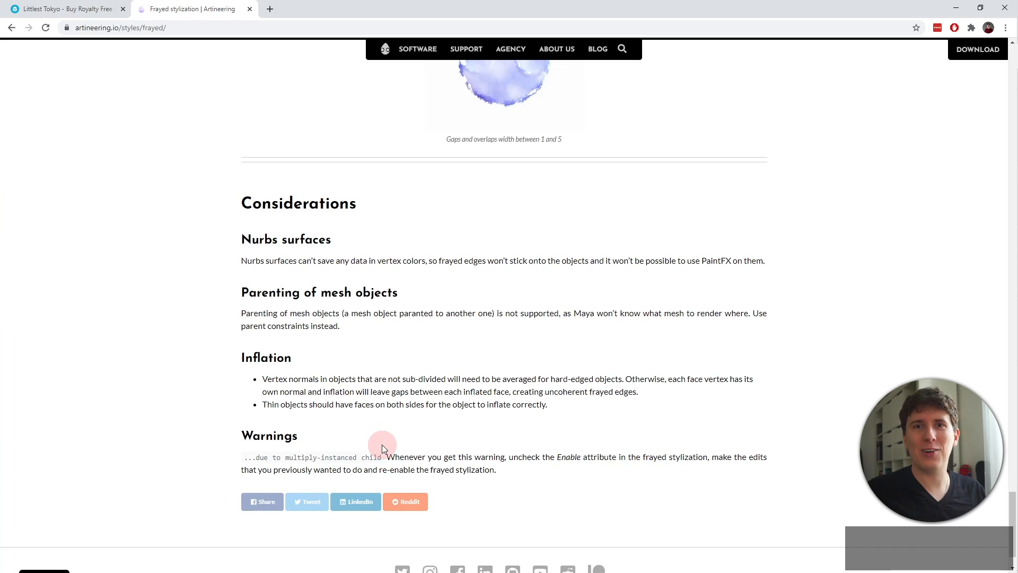
View the Littlest Tokyo model on its Sketchfab page, then switch to Maya to inspect the stylized version of the scene.
click(66, 8)
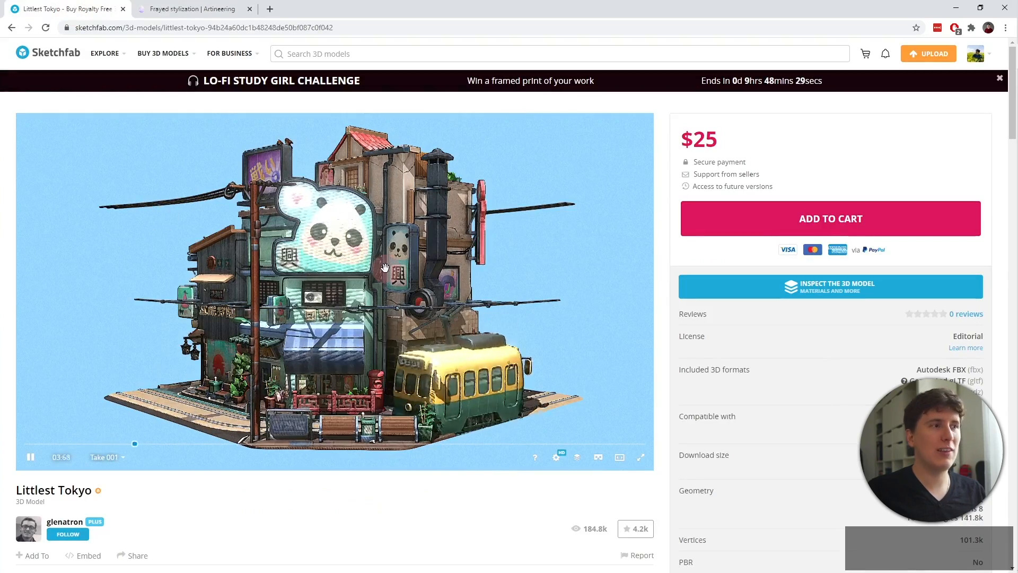
drag(440, 278, 367, 302)
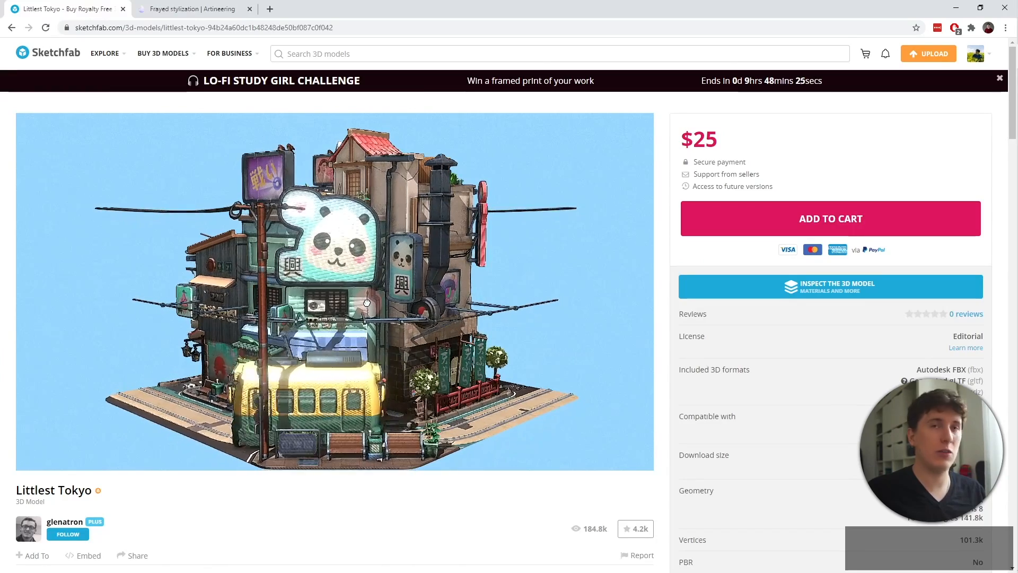
key(ctrl+super+Right)
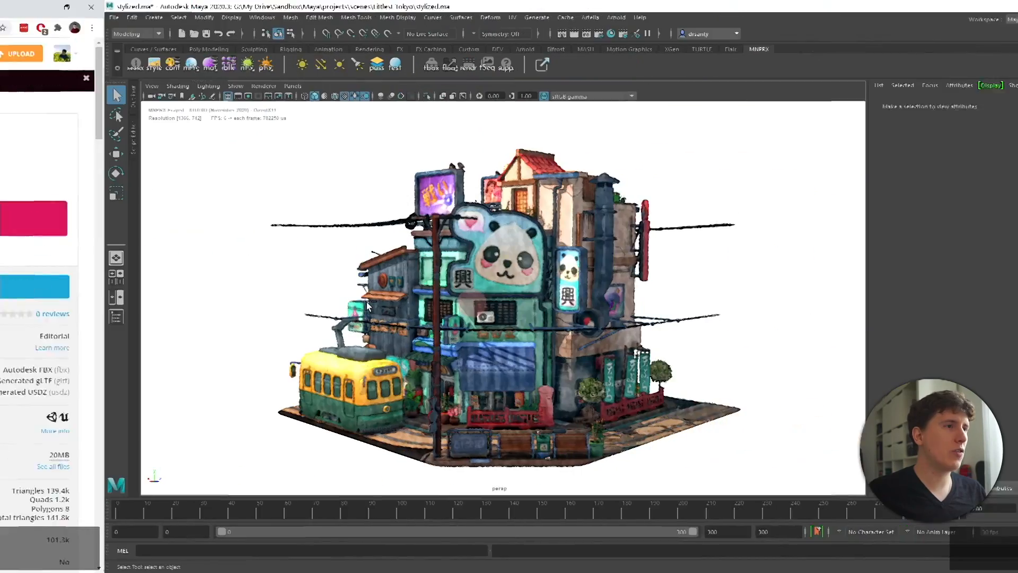
alt+drag(272, 320, 257, 312)
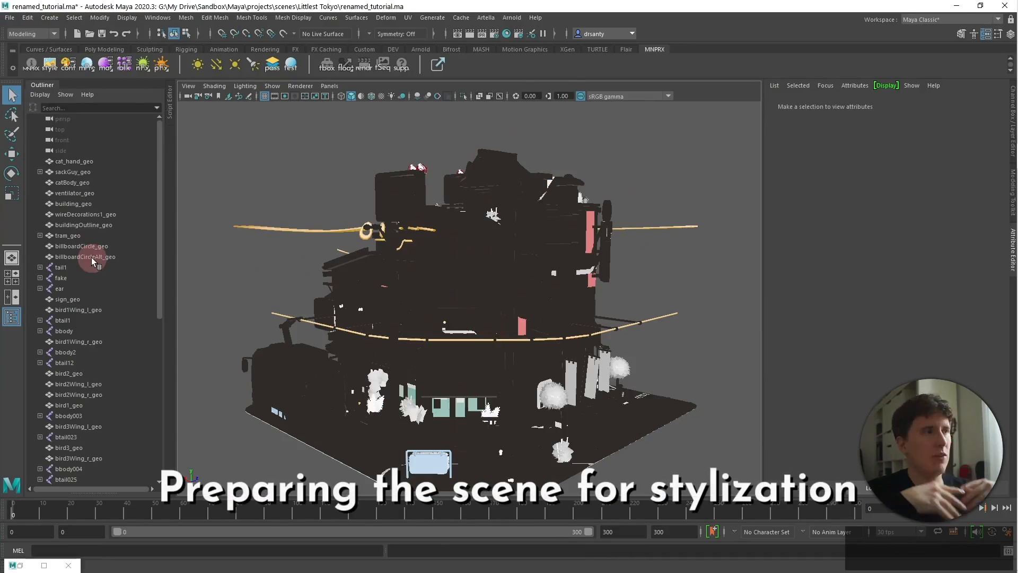
Open the MNPRX stylization presets, close the Material Presets window and load the _frayed preset.
click(74, 204)
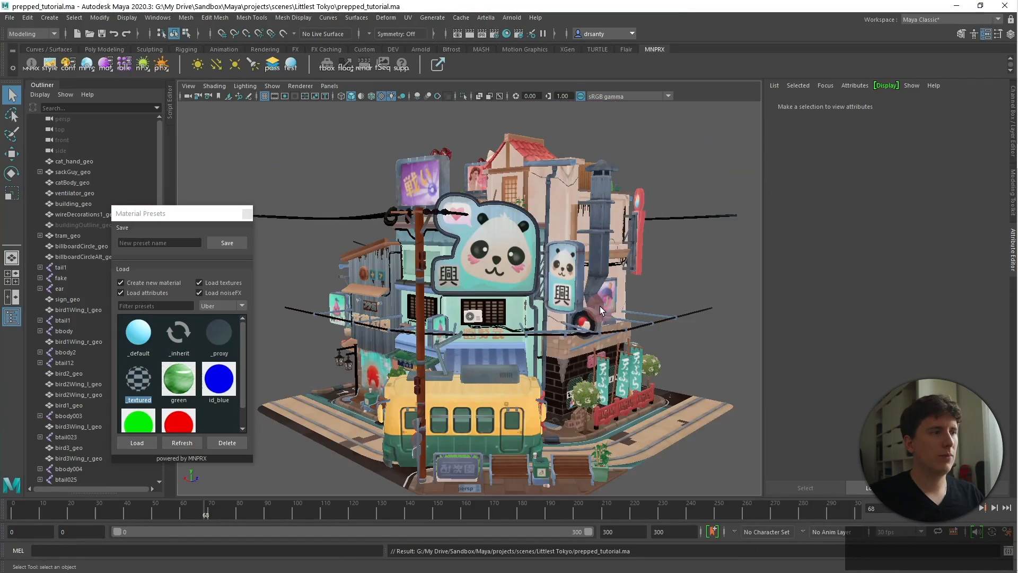
scroll(599, 307, down, 2)
alt+drag(590, 322, 576, 333)
scroll(559, 333, up, 1)
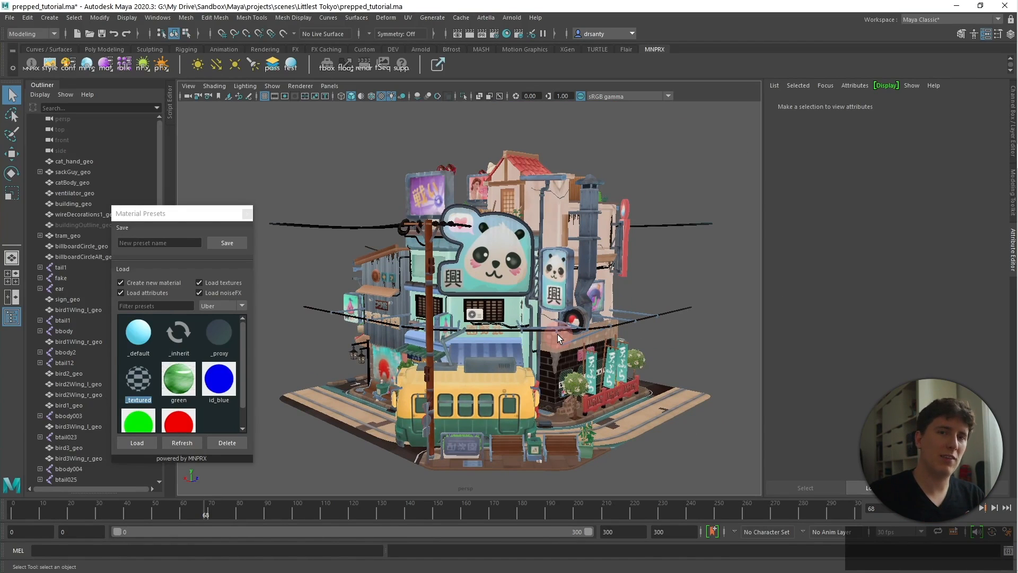
click(55, 64)
click(120, 212)
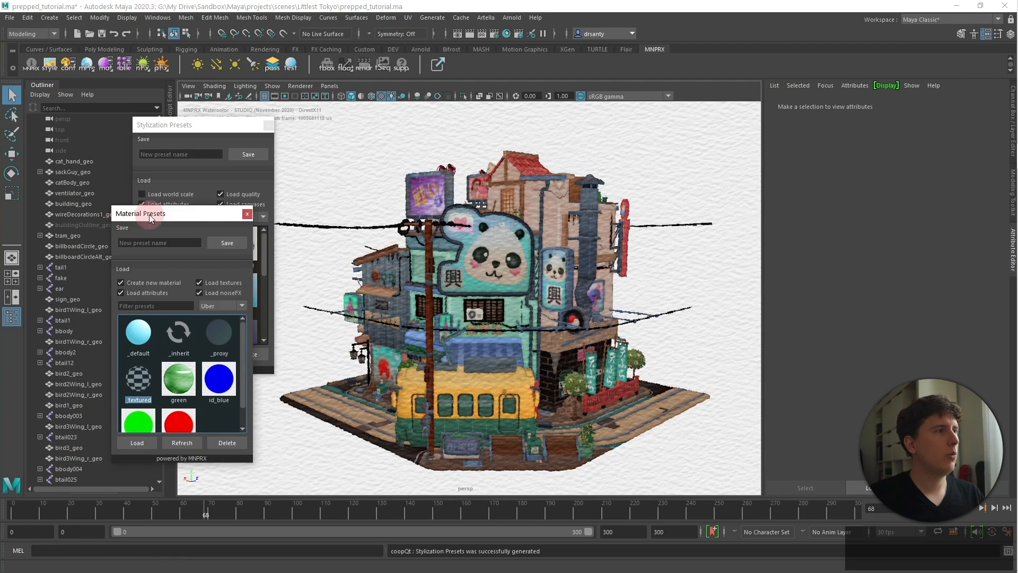
click(246, 215)
click(199, 248)
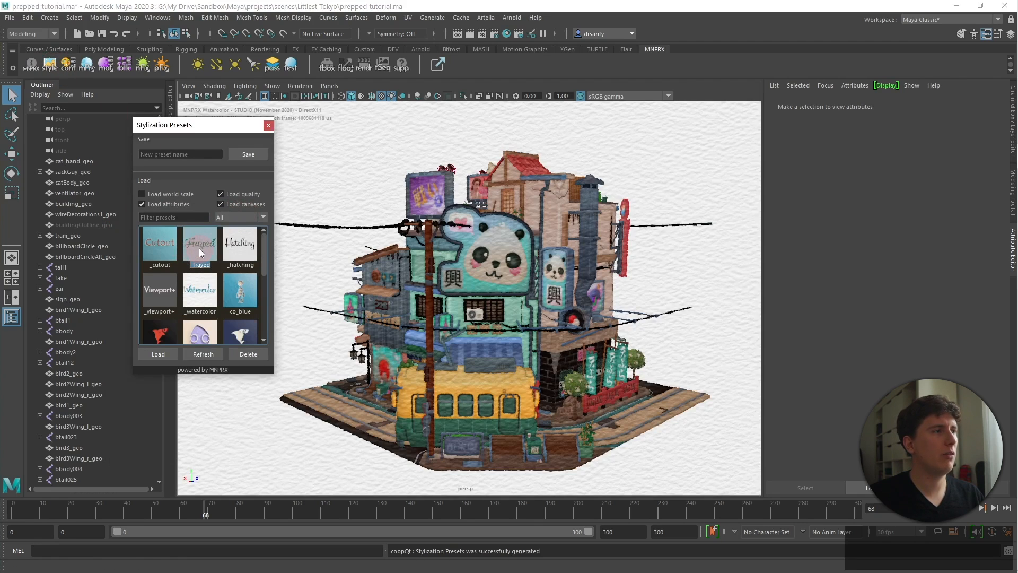
double_click(199, 248)
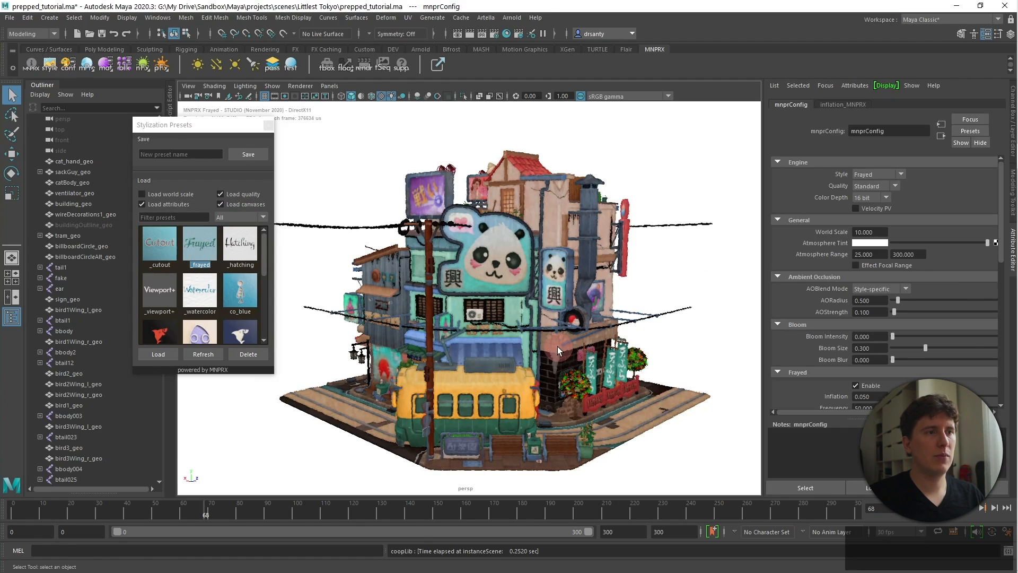
Filter the stylization presets to the Frayed style and load the fr_tokyo preset.
click(210, 293)
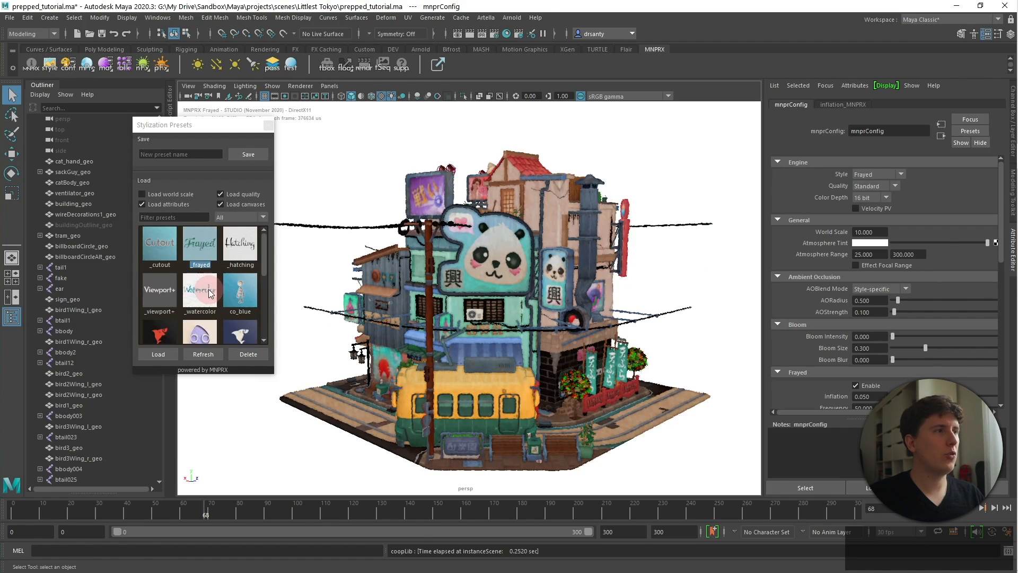
click(232, 217)
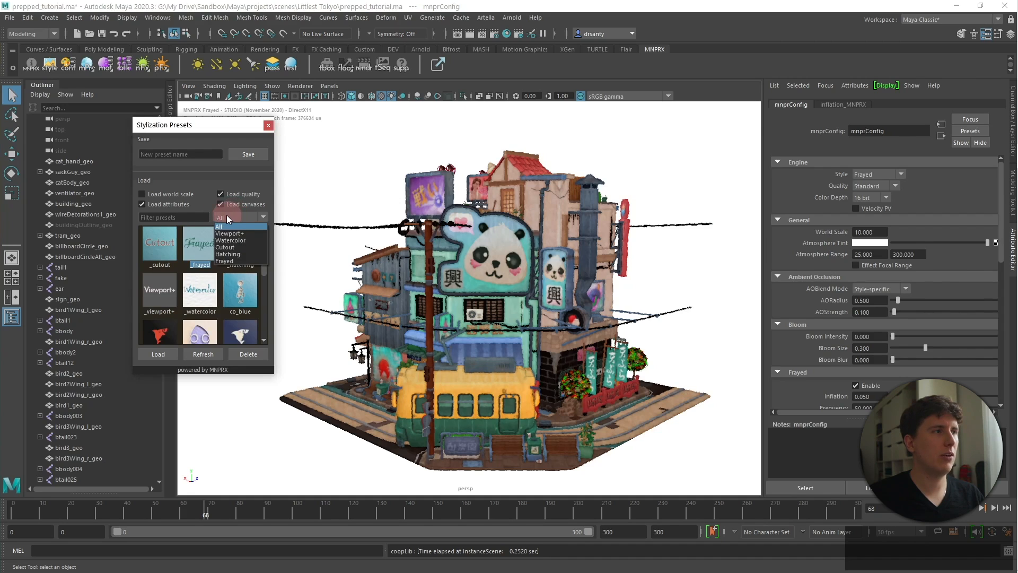
click(231, 262)
click(202, 253)
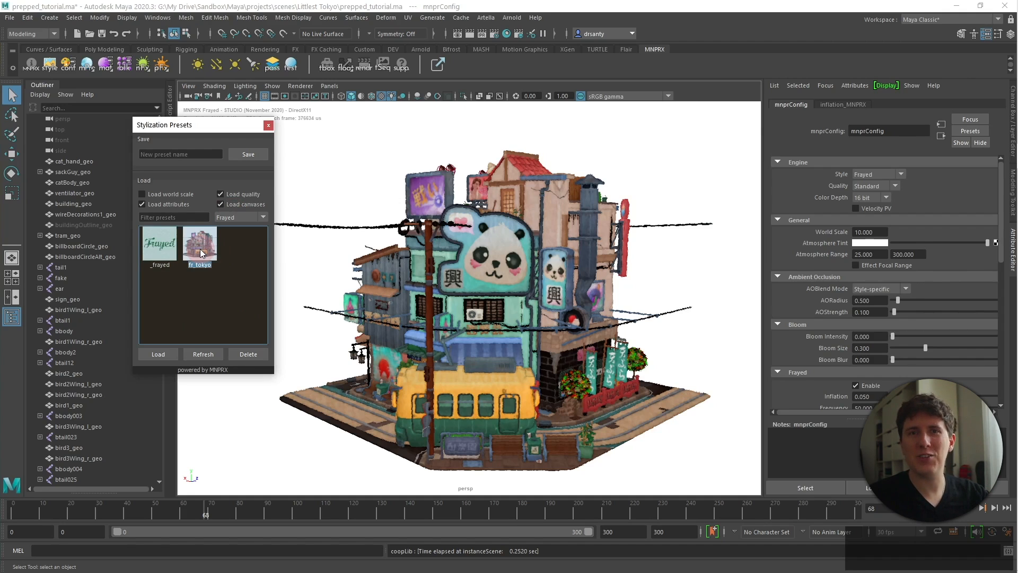
double_click(201, 253)
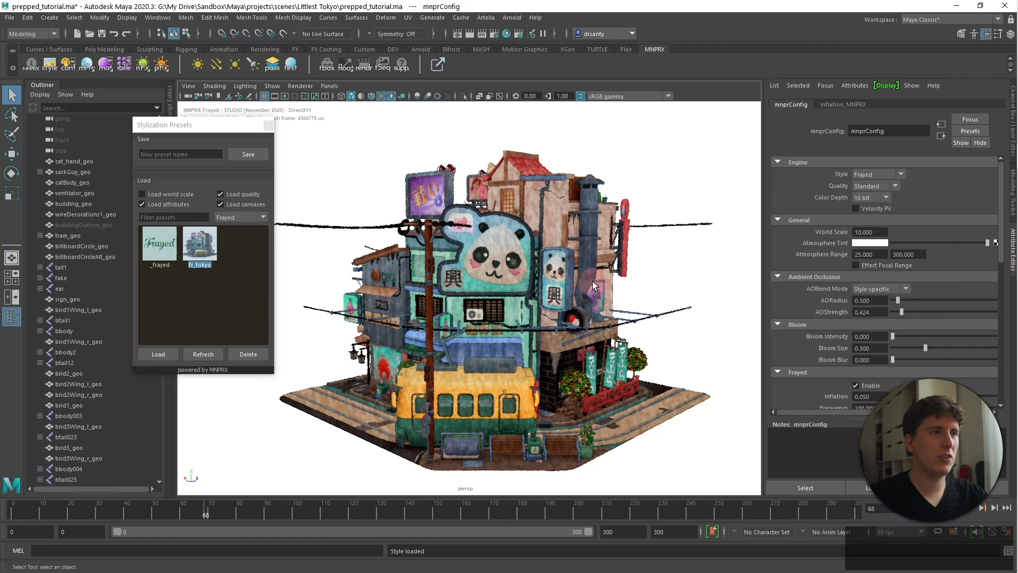
Load the default _frayed preset again and close the Stylization Presets window.
double_click(170, 245)
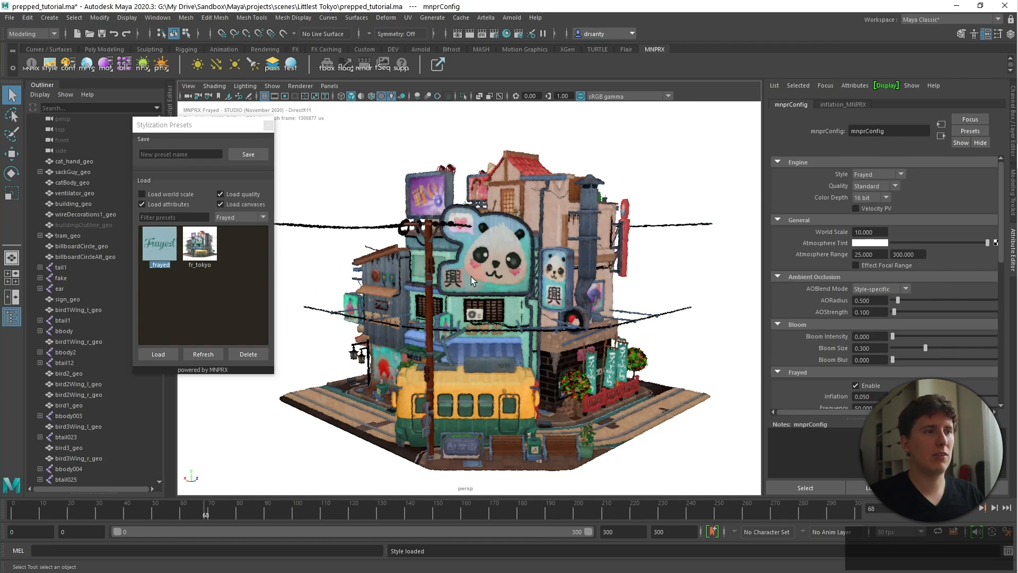
click(268, 125)
Examine the frayed edges on the building, tram and plants from several angles and distances.
scroll(450, 353, up, 5)
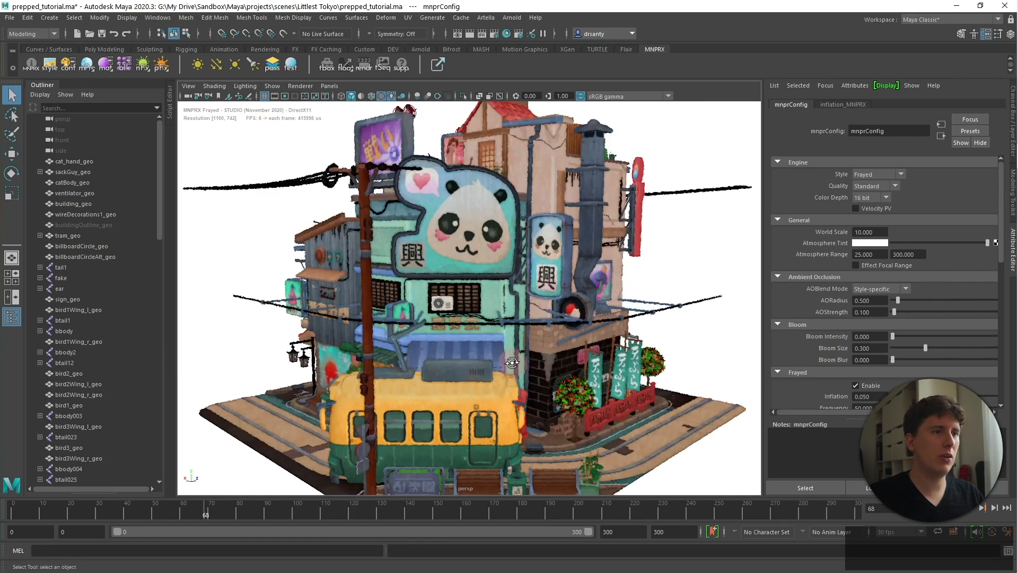
scroll(441, 321, up, 8)
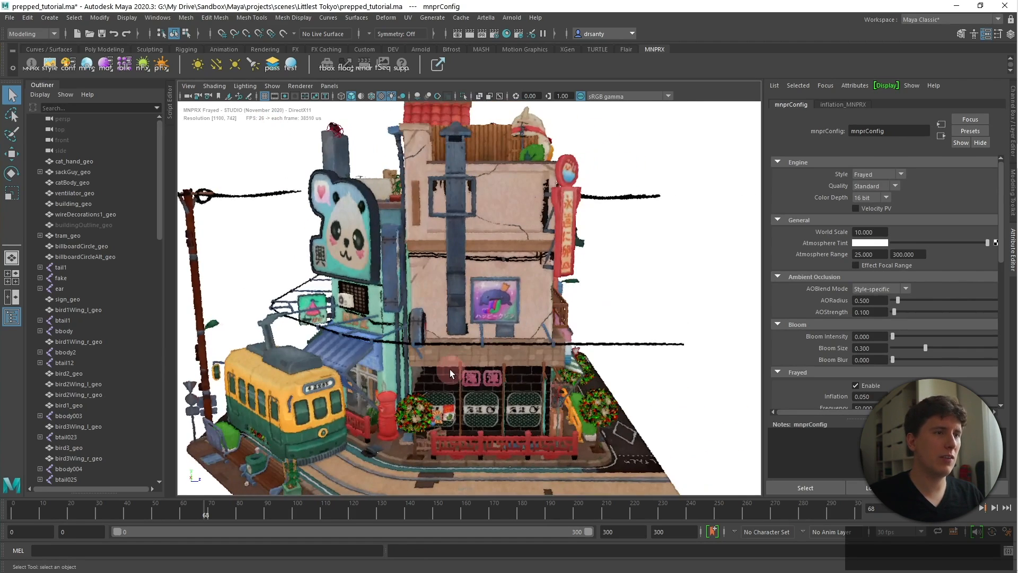
alt+drag(431, 339, 366, 357)
alt+drag(260, 378, 387, 346)
alt+drag(345, 393, 355, 398)
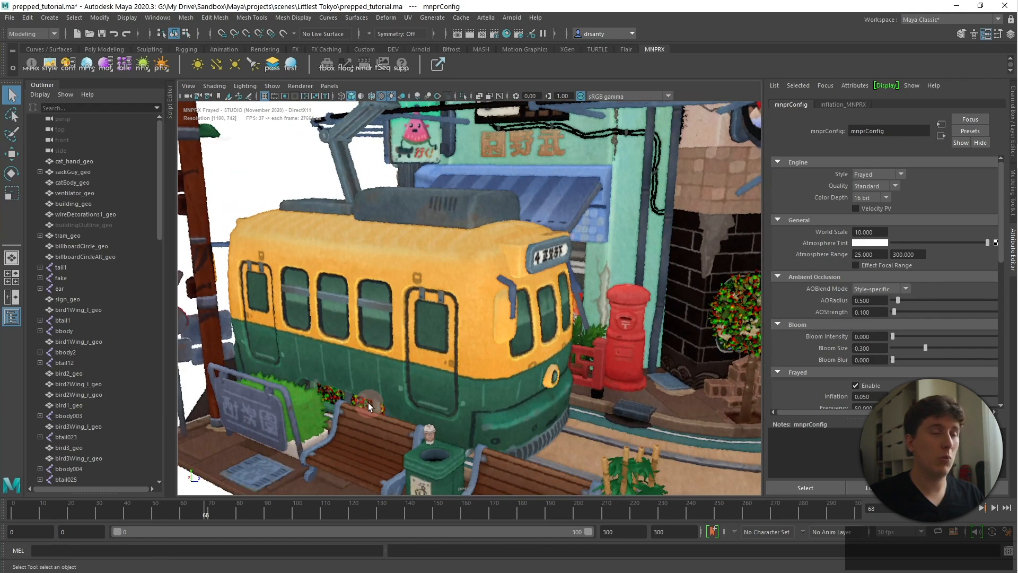
alt+right_drag(547, 360, 456, 391)
alt+middle_drag(571, 335, 513, 383)
scroll(526, 360, down, 2)
alt+middle_drag(558, 316, 559, 340)
scroll(559, 342, up, 2)
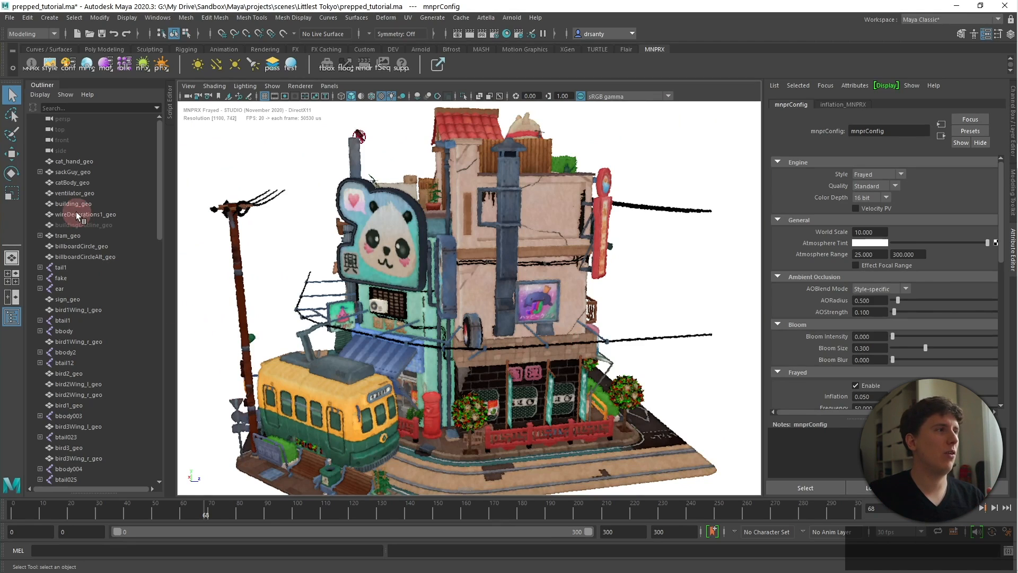
Expand sackGuy_geo in the scene hierarchy to examine its child meshes and their MNPRX inflation instances.
click(39, 171)
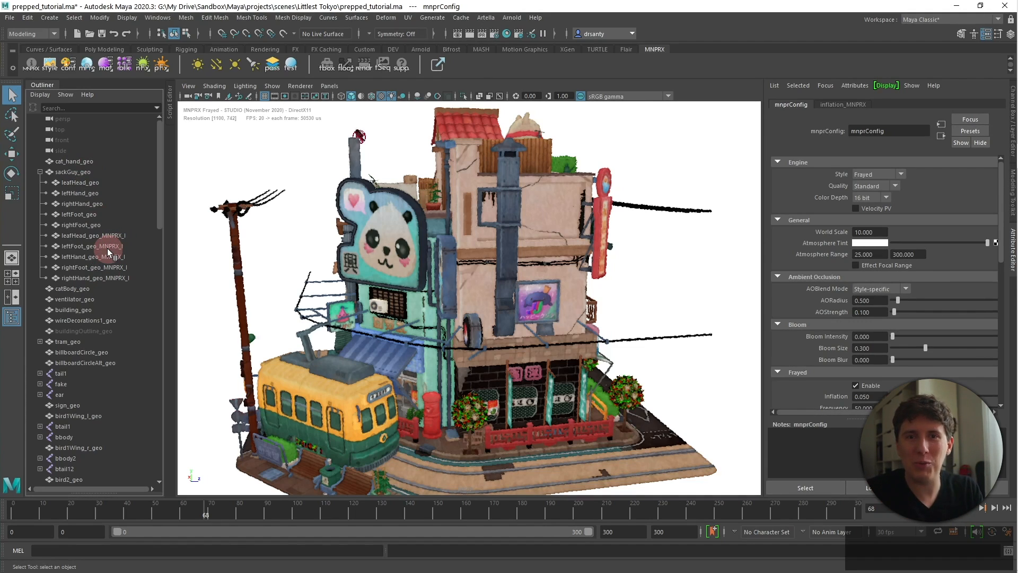
scroll(469, 366, up, 4)
scroll(469, 367, down, 4)
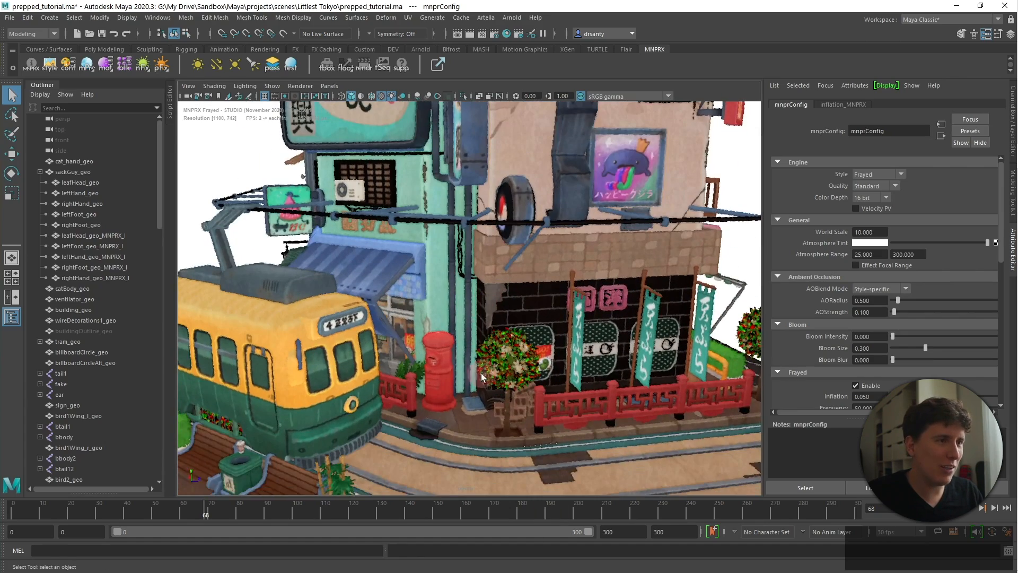
Set the Pass Inspector's active target to the inflated noise target, close the inspector and view the whole scene.
mouse_move(583, 364)
alt+mouse_down()
mouse_move(595, 361)
mouse_move(590, 353)
alt+mouse_up()
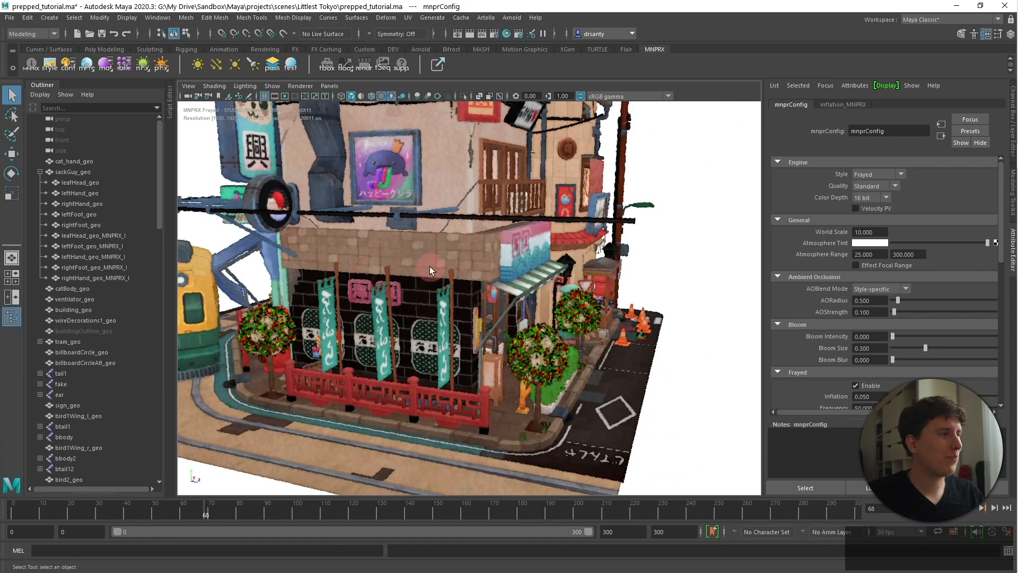
alt+drag(279, 246, 352, 267)
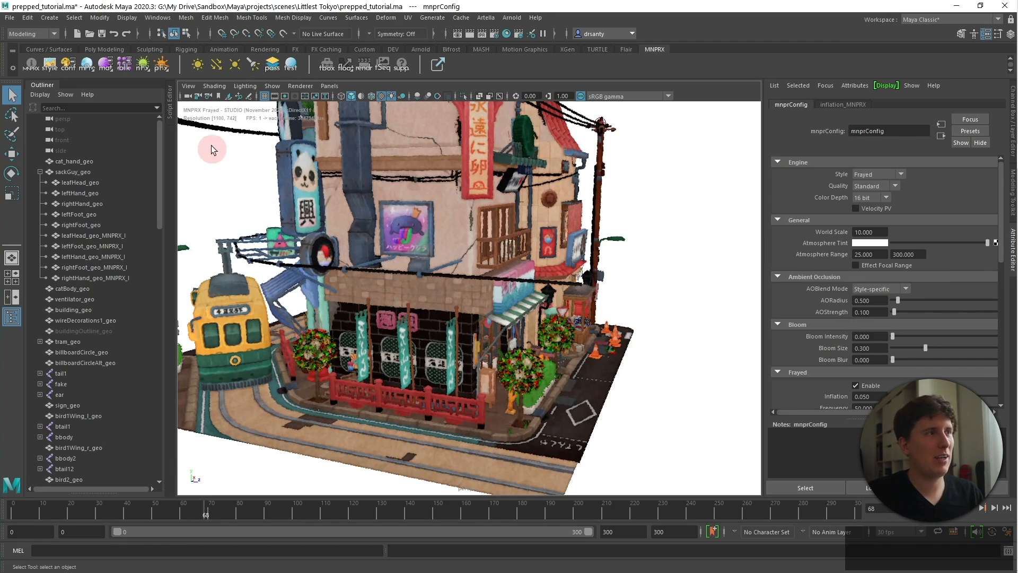
click(272, 68)
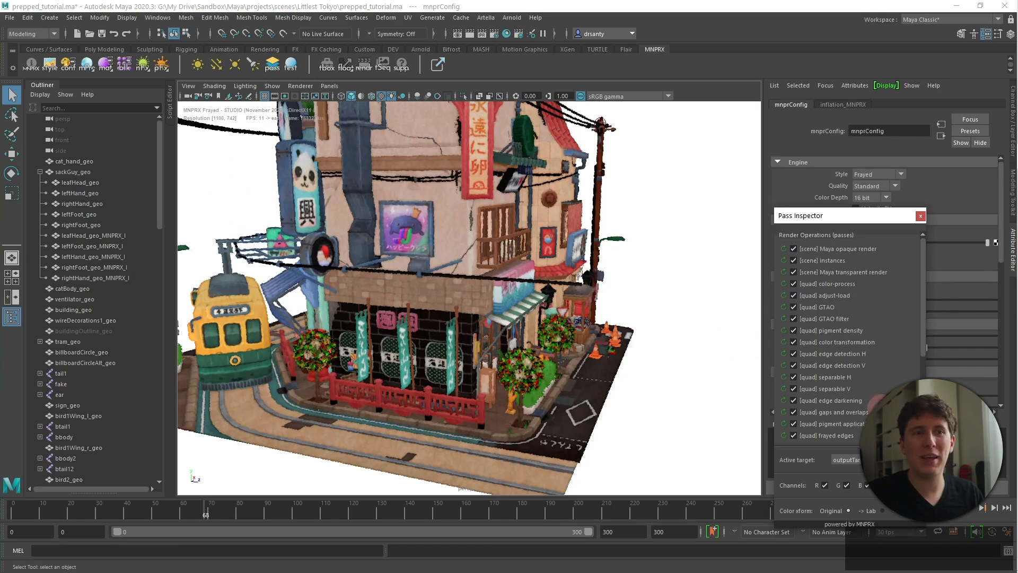
click(846, 460)
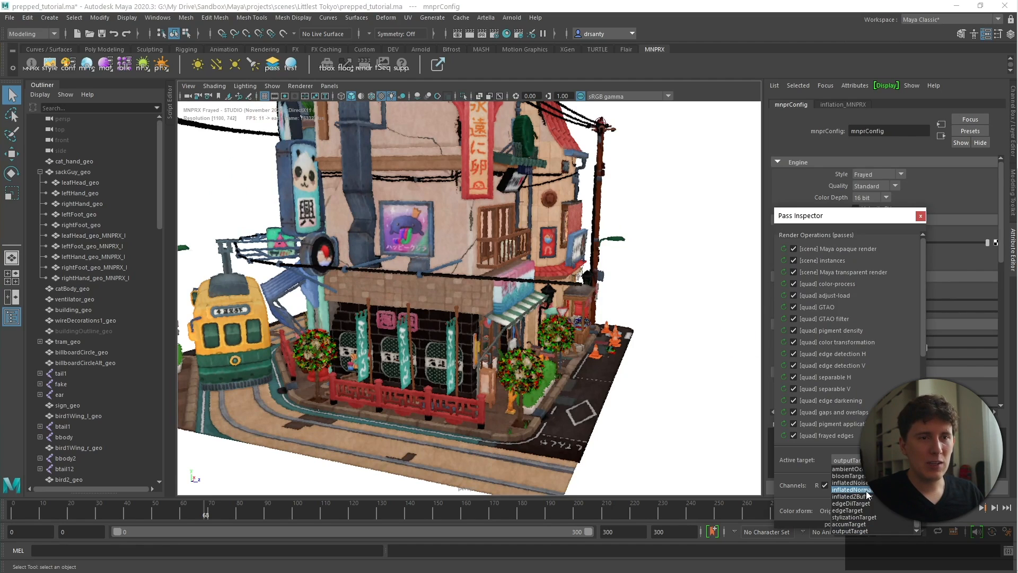
click(870, 482)
alt+right_drag(411, 312, 354, 319)
alt+drag(354, 319, 435, 313)
scroll(435, 313, up, 2)
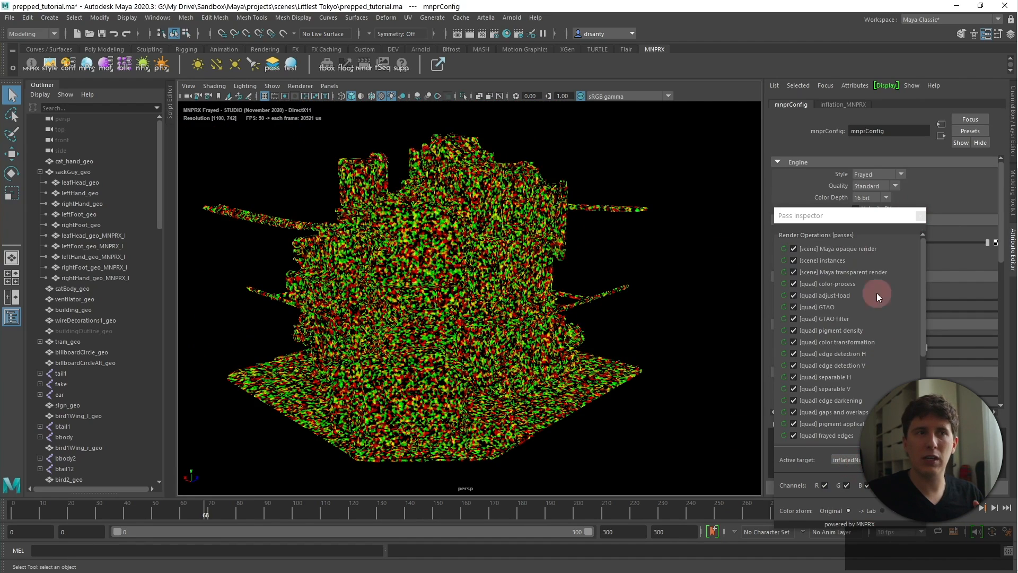
click(921, 216)
alt+drag(432, 282, 466, 277)
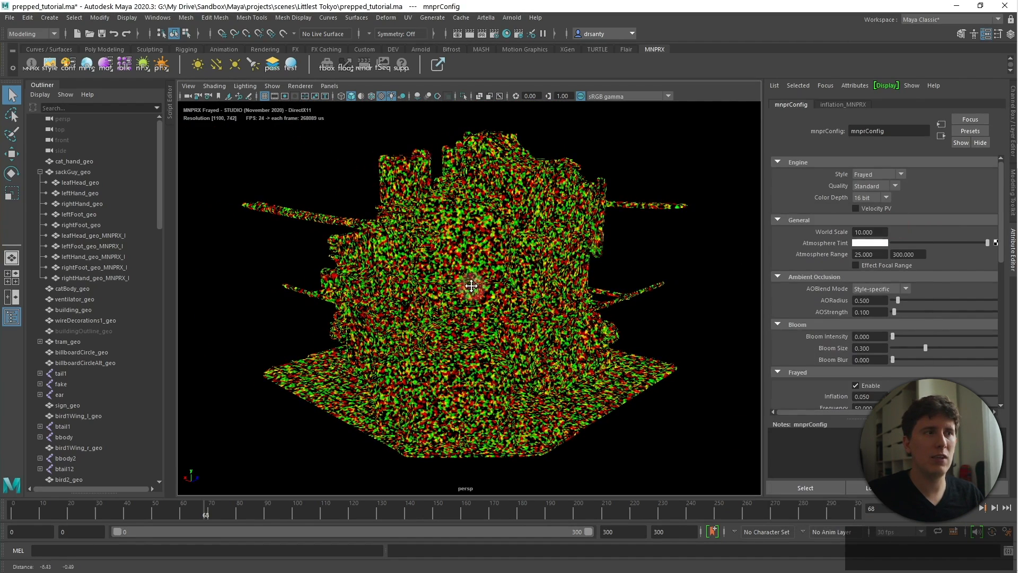
Try a lower Frayed frequency and set it back to 50.
scroll(902, 329, down, 3)
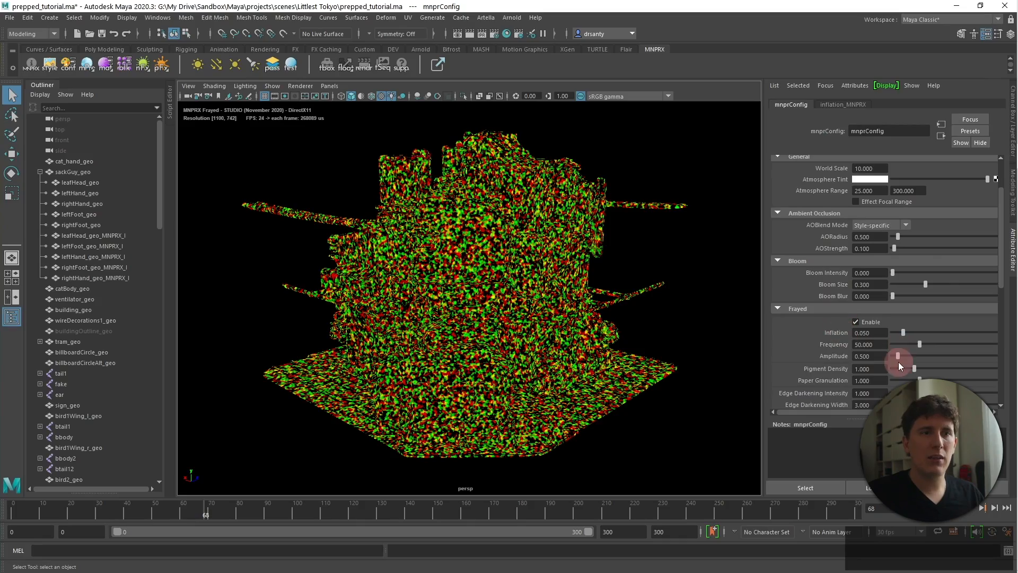
mouse_move(918, 344)
mouse_down()
mouse_move(901, 344)
mouse_move(976, 347)
mouse_move(905, 345)
mouse_up()
double_click(870, 345)
text(50)
key(Return)
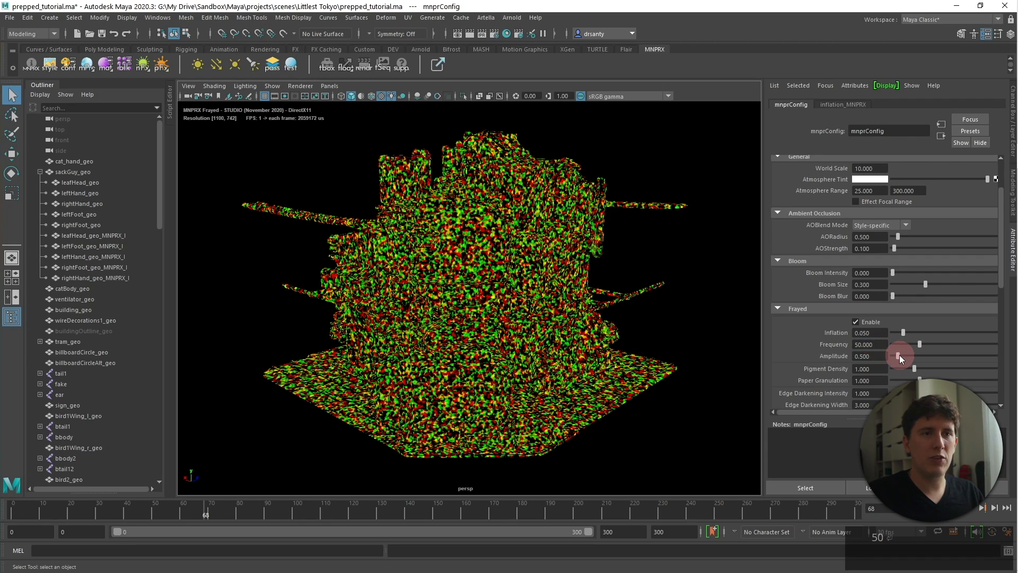
Set the Frayed amplitude to about 0.634 and the inflation to 0.005.
mouse_move(899, 355)
mouse_down()
mouse_move(918, 355)
mouse_move(900, 356)
mouse_up()
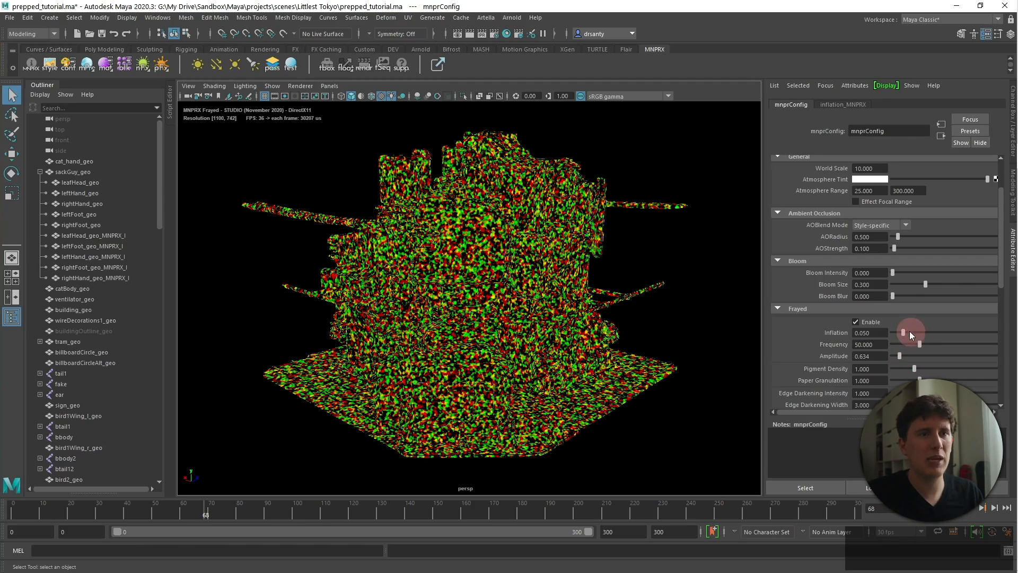
drag(904, 330, 864, 332)
click(867, 332)
text(05)
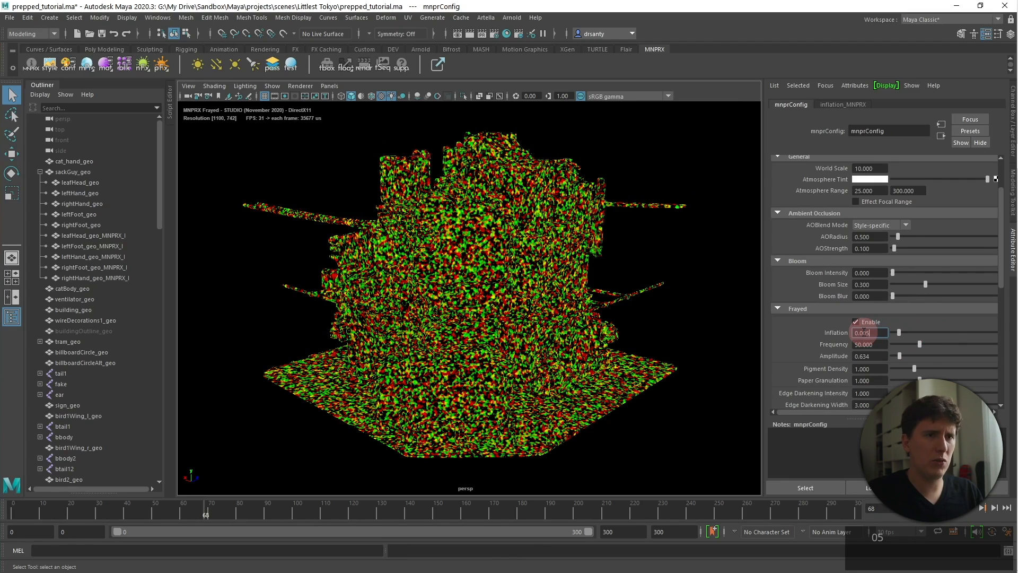
key(Return)
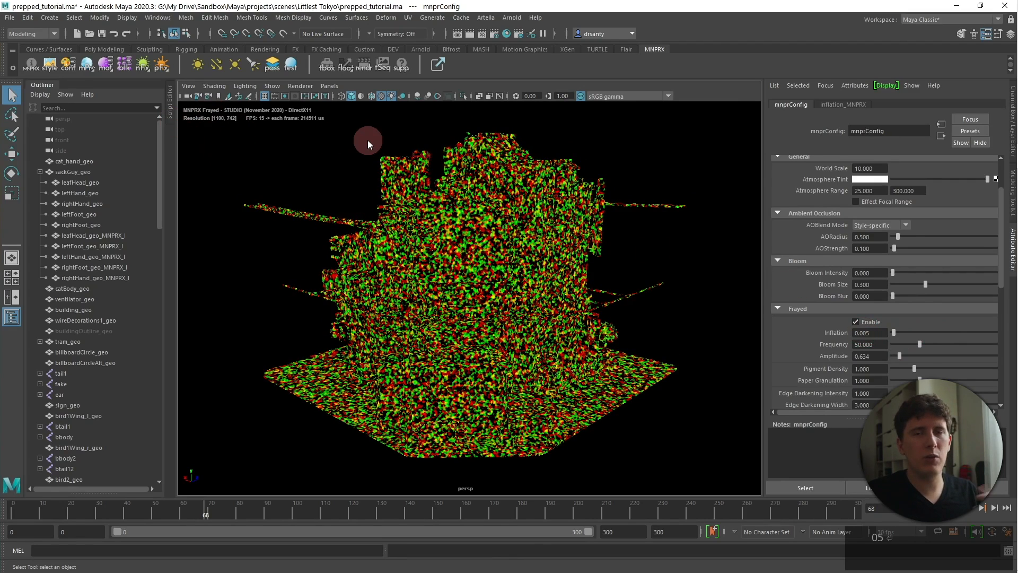
Reload the default _frayed stylization preset to reset the attributes and close the presets window.
click(49, 62)
double_click(199, 244)
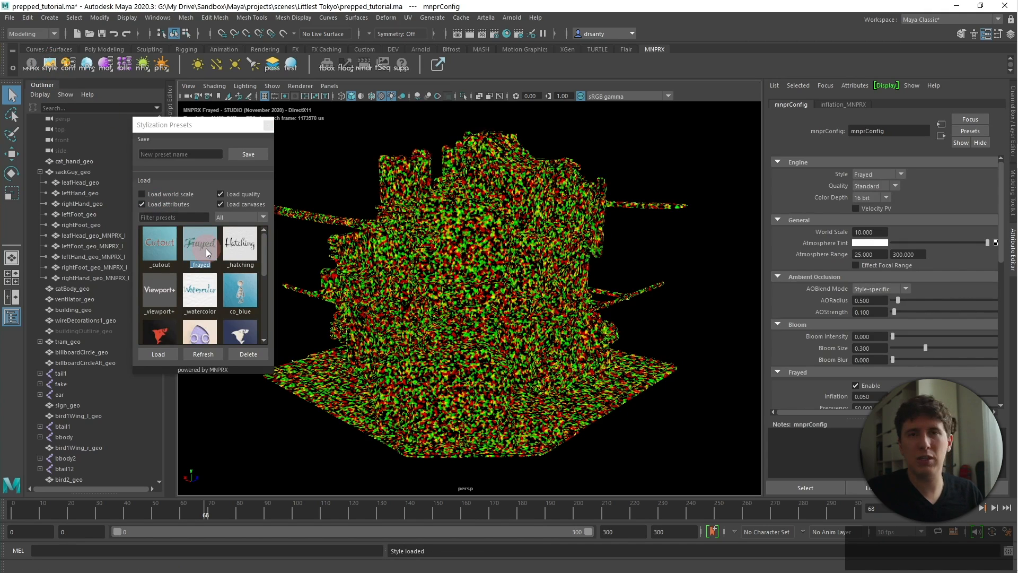
click(269, 128)
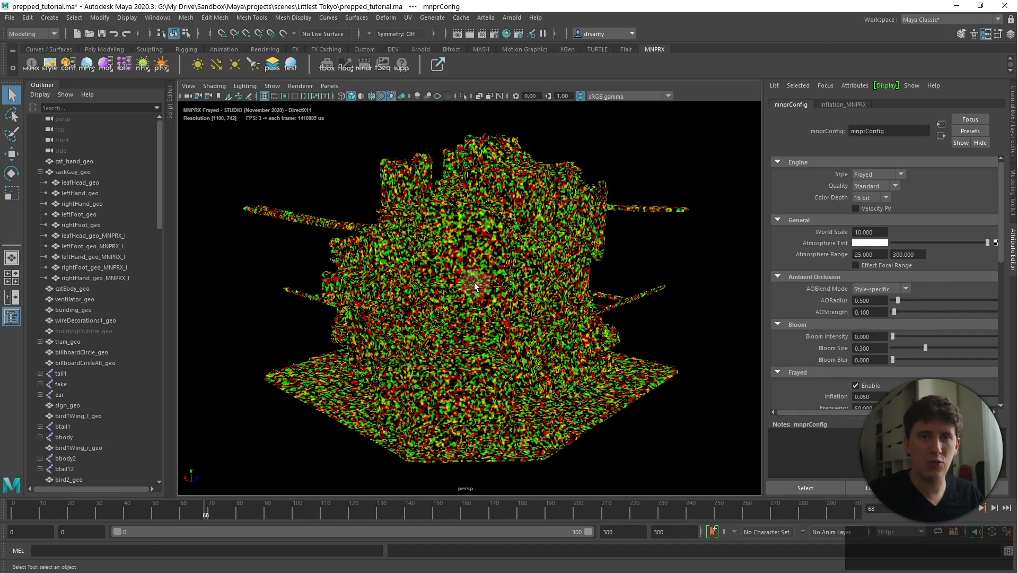
Examine how the inflated noise pattern scales when viewed very close up and from far away.
alt+right_drag(461, 298, 878, 300)
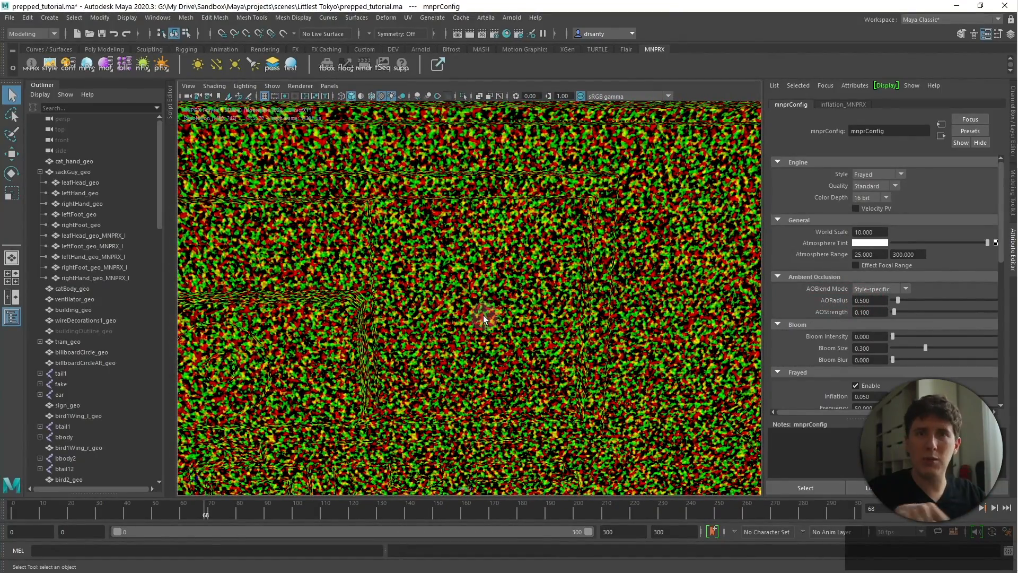
alt+right_drag(634, 325, 329, 340)
alt+right_drag(640, 349, 225, 356)
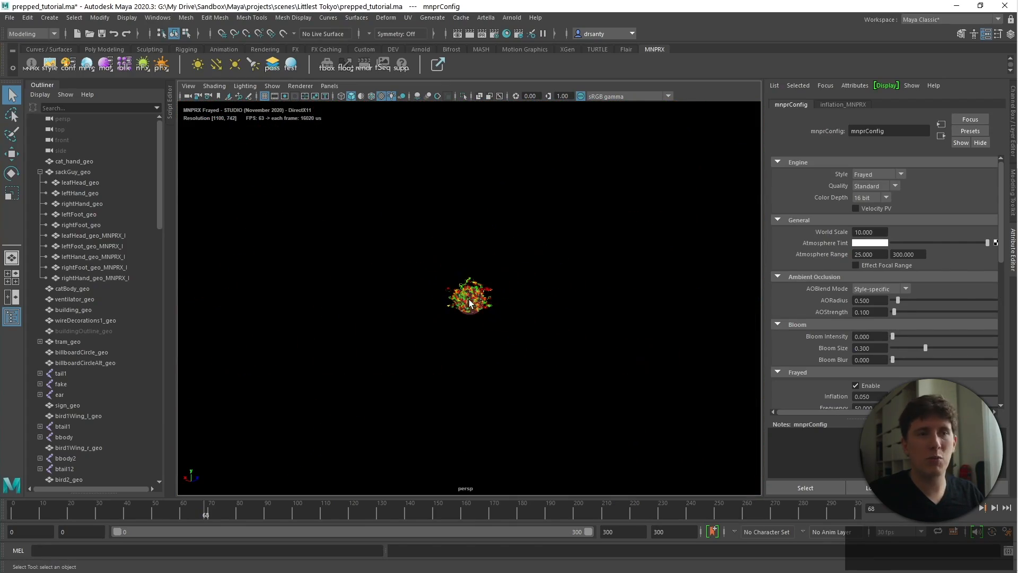
alt+right_drag(562, 324, 520, 324)
scroll(545, 307, up, 12)
scroll(296, 152, down, 10)
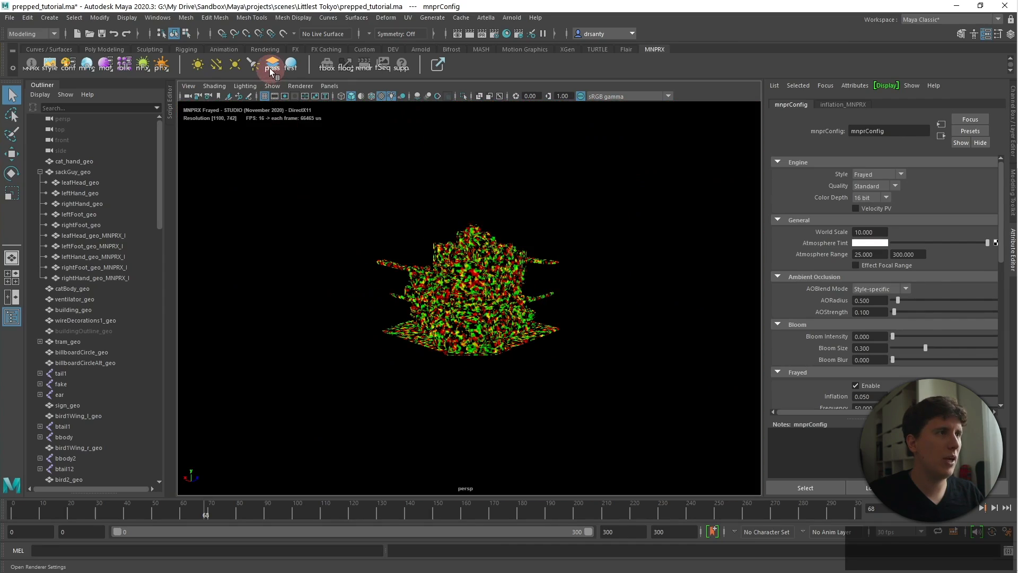
Switch the Pass Inspector's active target back to the output target and close the inspector with the whole scene framed.
click(269, 67)
click(849, 460)
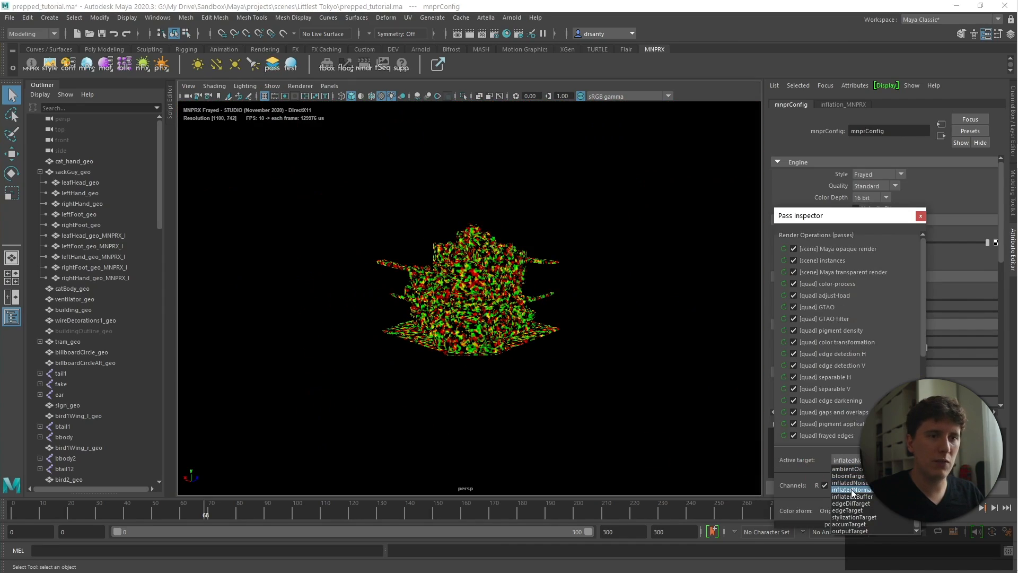
click(856, 531)
mouse_move(525, 300)
alt+right_down()
mouse_move(648, 293)
mouse_move(482, 348)
alt+right_up()
alt+middle_drag(482, 348, 457, 322)
alt+right_drag(457, 321, 431, 325)
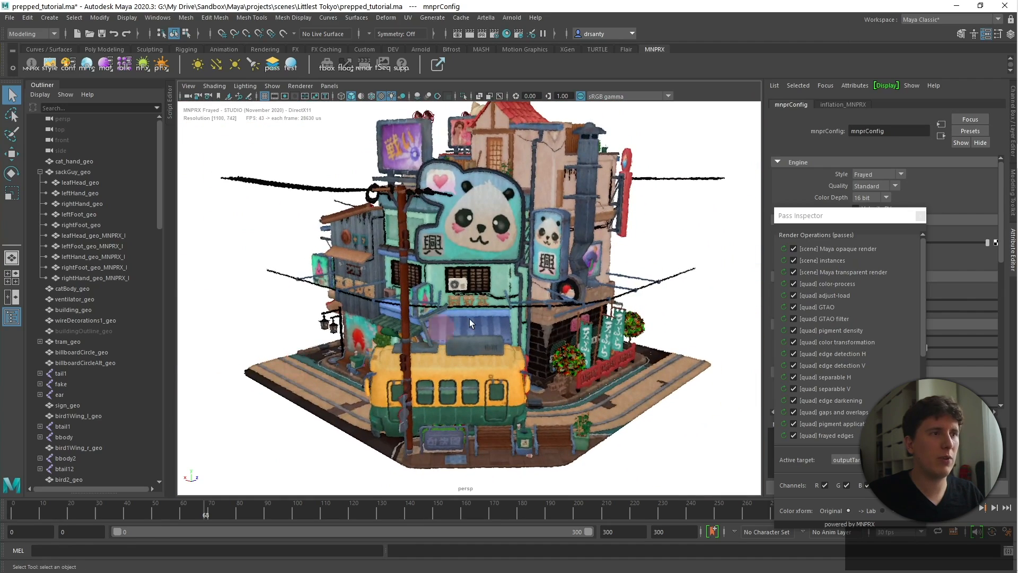
click(923, 214)
Raise the Frayed amplitude to about 1.12 and compare the edges close up and with the whole scene framed.
scroll(845, 367, down, 2)
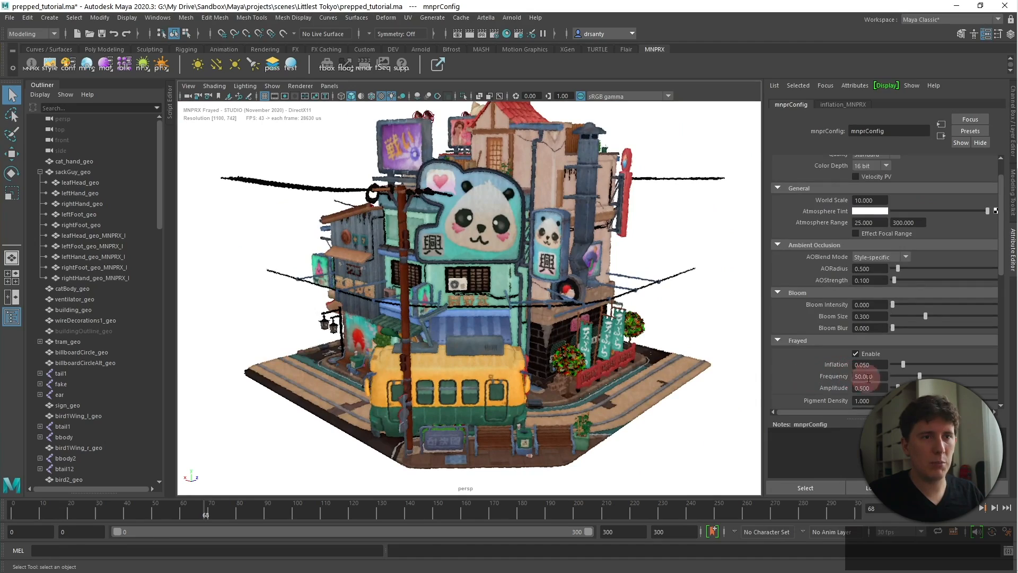
drag(898, 388, 907, 388)
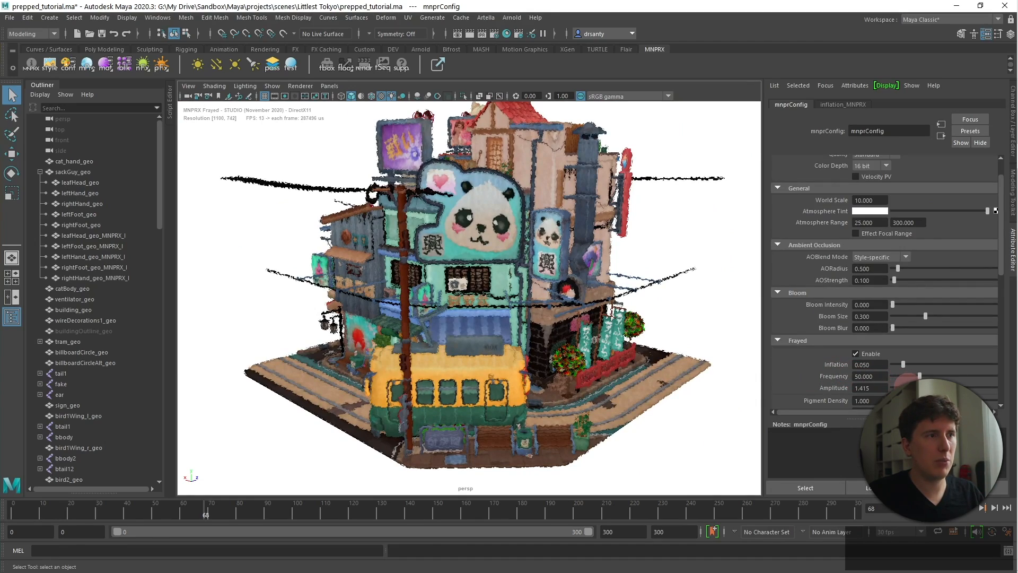
alt+right_drag(583, 359, 810, 342)
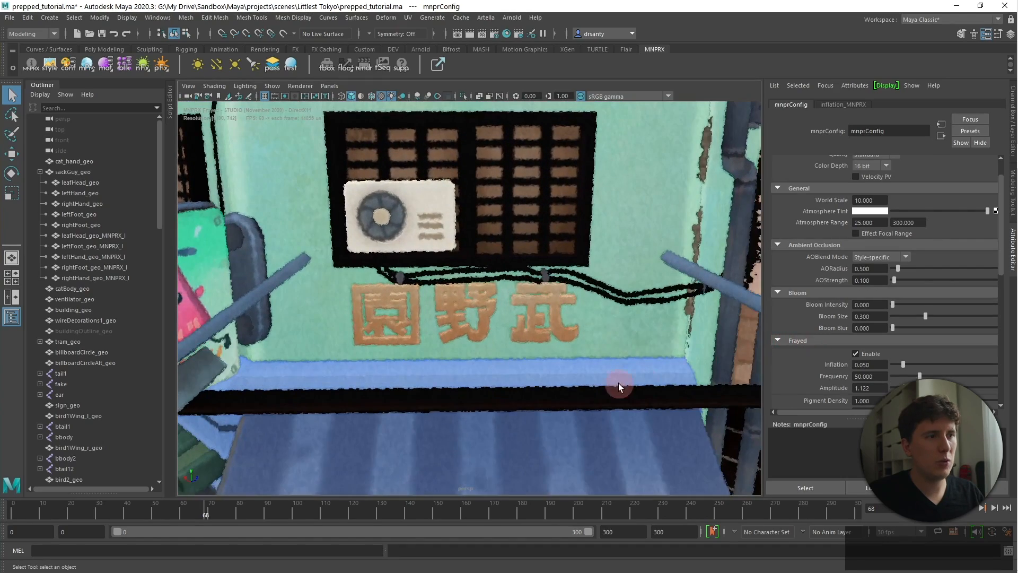
alt+middle_drag(616, 390, 608, 371)
key(a)
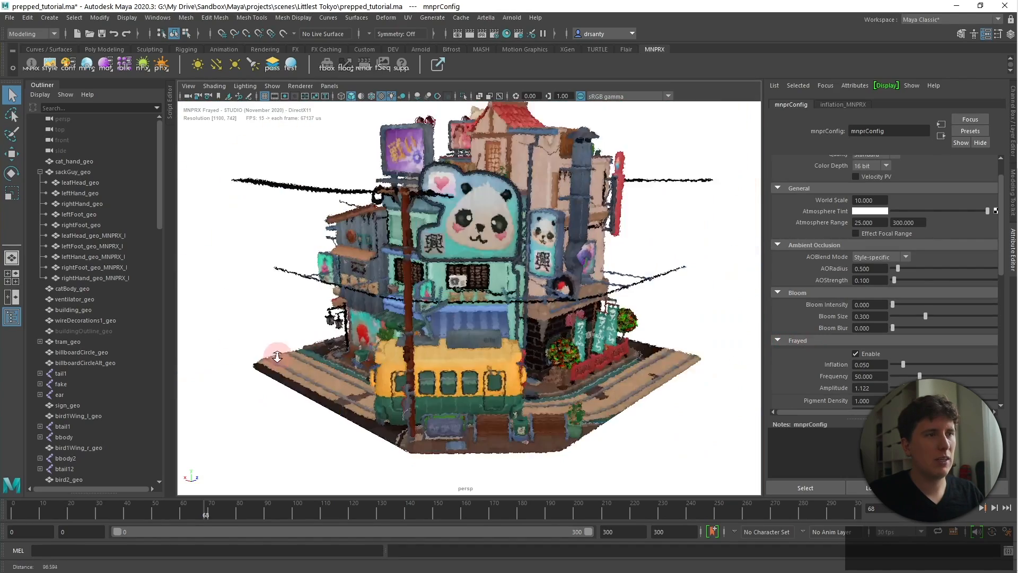
alt+middle_drag(476, 291, 476, 309)
scroll(477, 306, up, 2)
scroll(478, 309, down, 1)
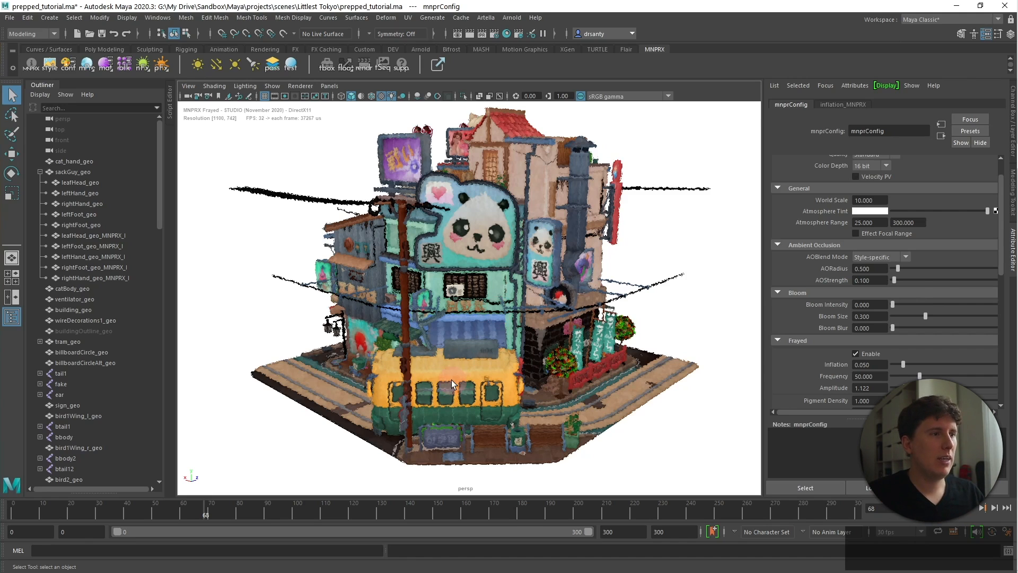
Move the animation to frame 200 and open the settings of the tram's ShaderFX material.
mouse_move(565, 510)
mouse_down()
mouse_move(454, 511)
mouse_move(817, 510)
mouse_move(575, 514)
mouse_up()
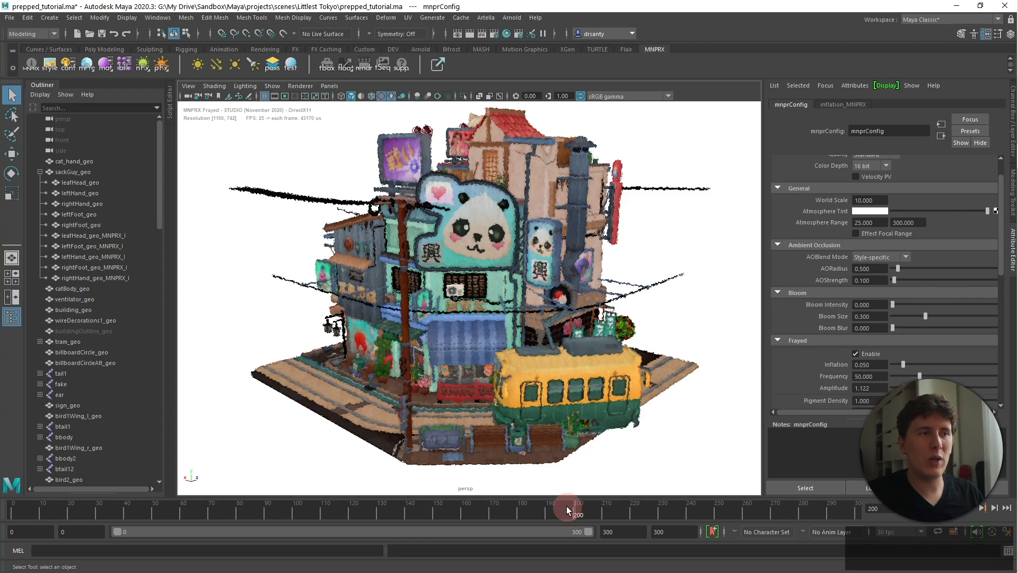
click(571, 356)
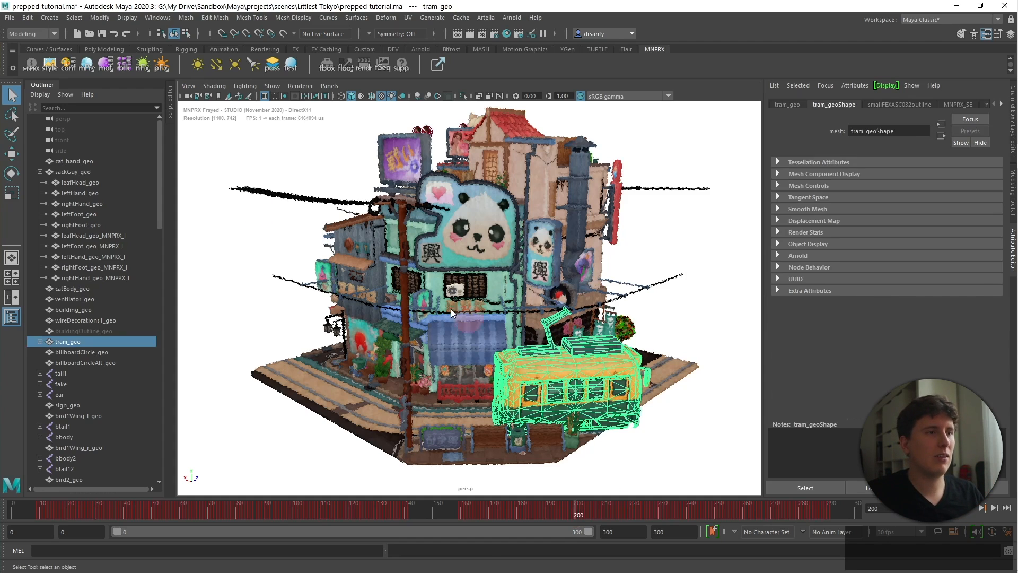
click(108, 63)
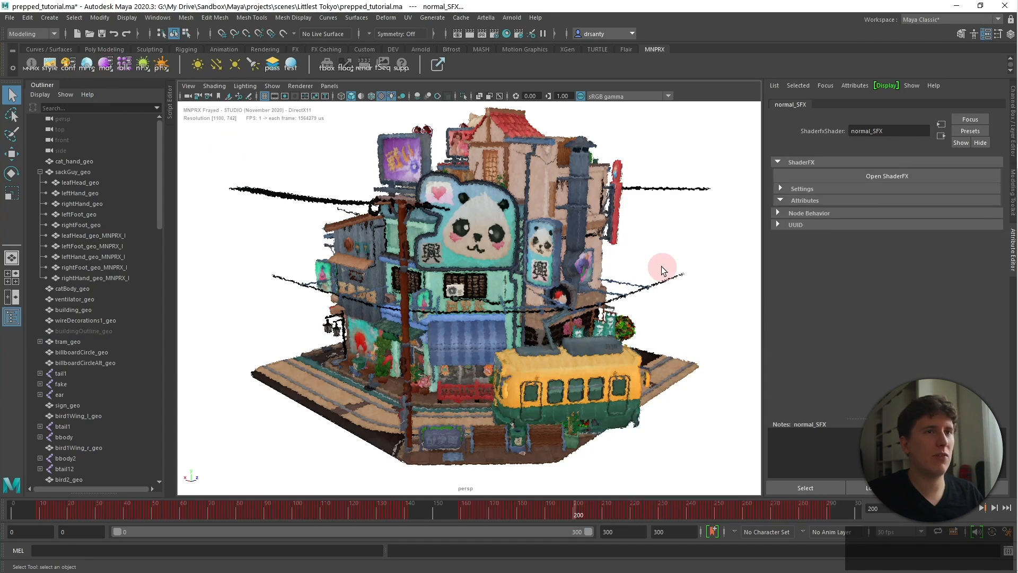
click(811, 190)
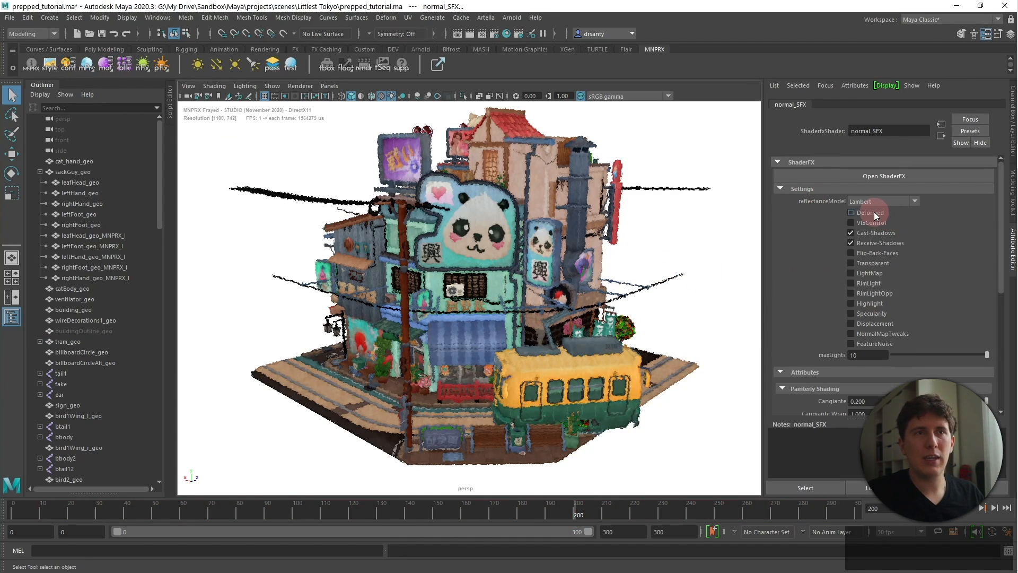
Enable the Deformed setting in the tram's material and scrub the animation to frame 107.
click(584, 370)
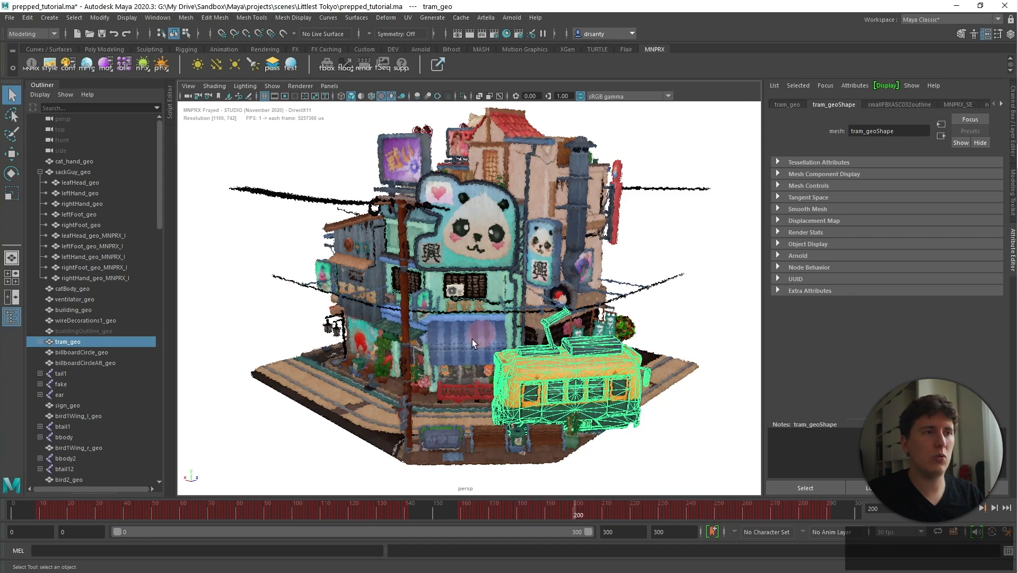
click(106, 63)
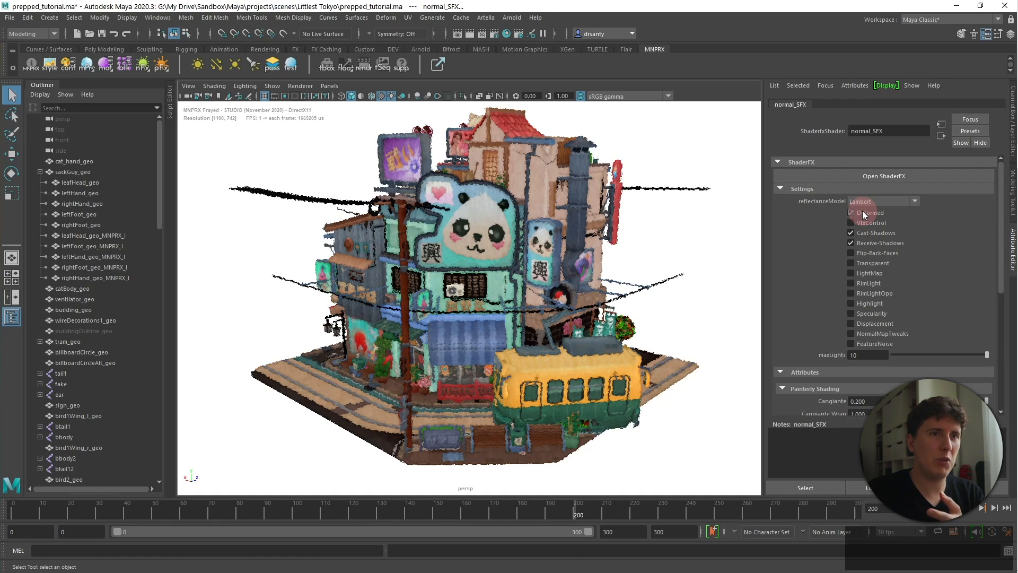
click(863, 213)
drag(312, 514, 313, 541)
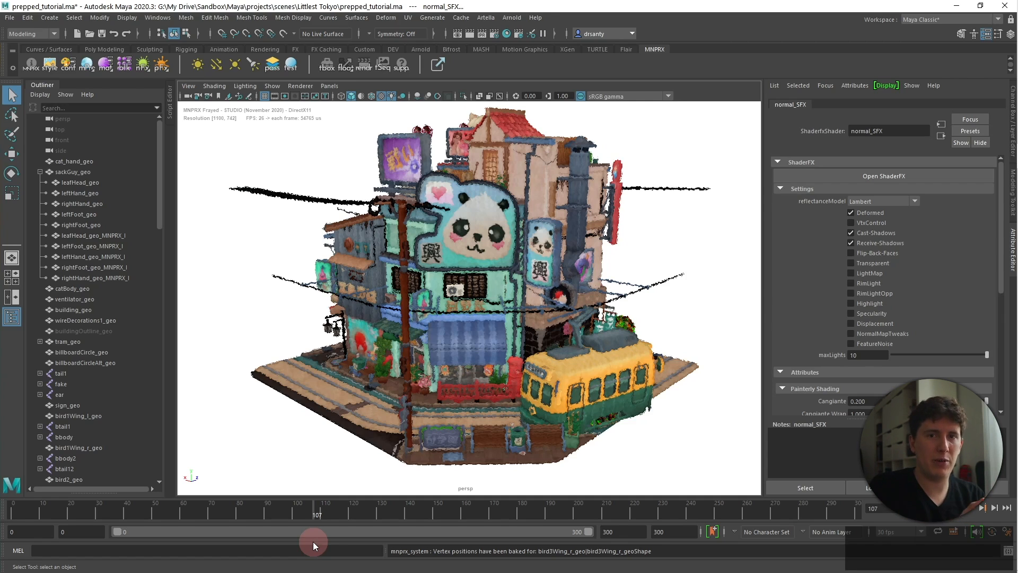
Locate the Deformed option in the tram's material and, for all selected scene geometry, in the Bulk Attribute window.
click(585, 374)
click(106, 67)
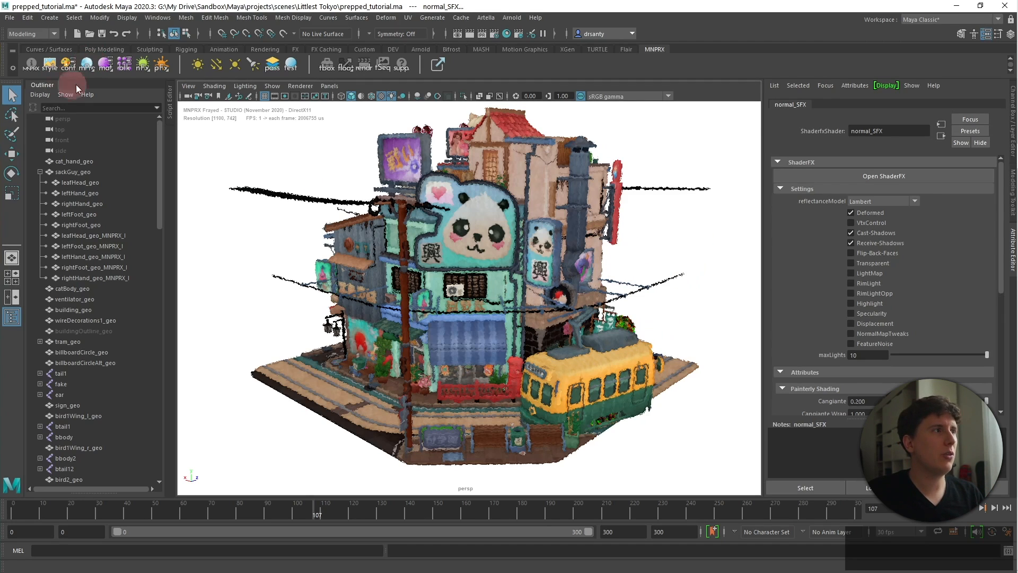
drag(653, 139, 225, 423)
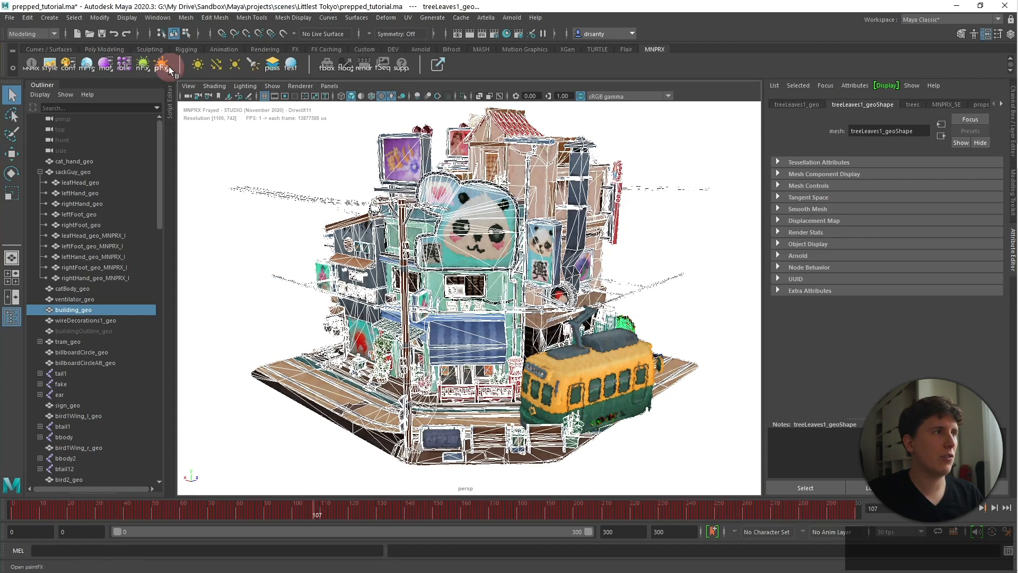
click(122, 65)
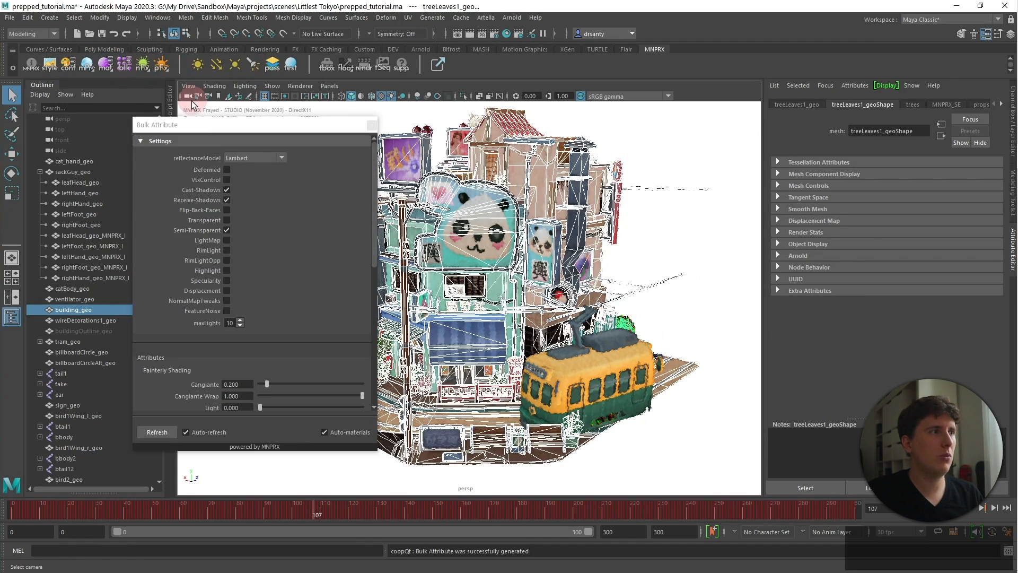
click(229, 170)
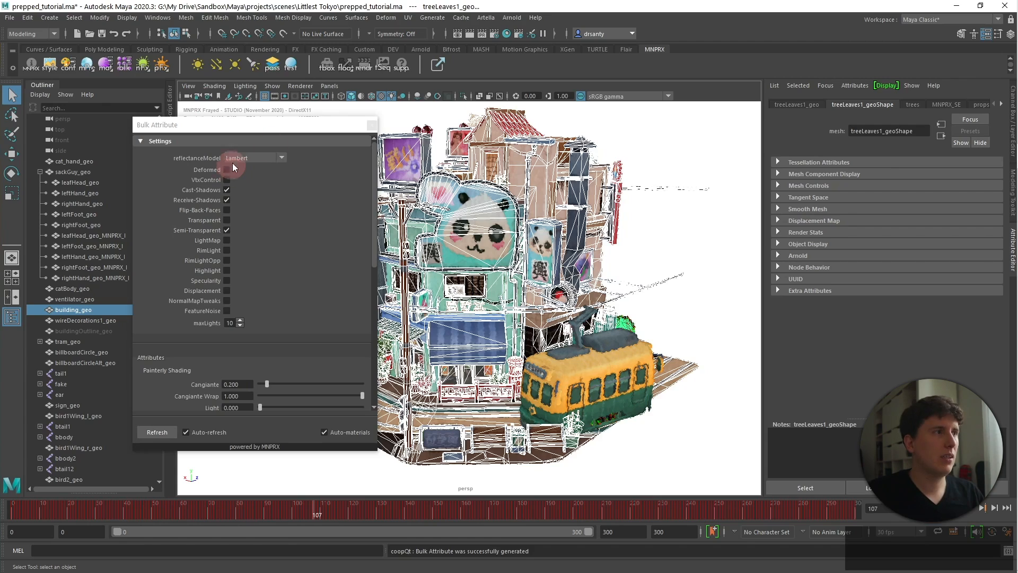
click(371, 125)
Clear the selection, move the animation to frame 179 and view the tram and street corner up close.
alt+middle_drag(488, 328, 483, 310)
click(716, 307)
drag(478, 508, 517, 511)
alt+drag(583, 398, 490, 348)
scroll(503, 368, up, 5)
alt+middle_drag(490, 348, 448, 328)
alt+right_drag(448, 329, 485, 321)
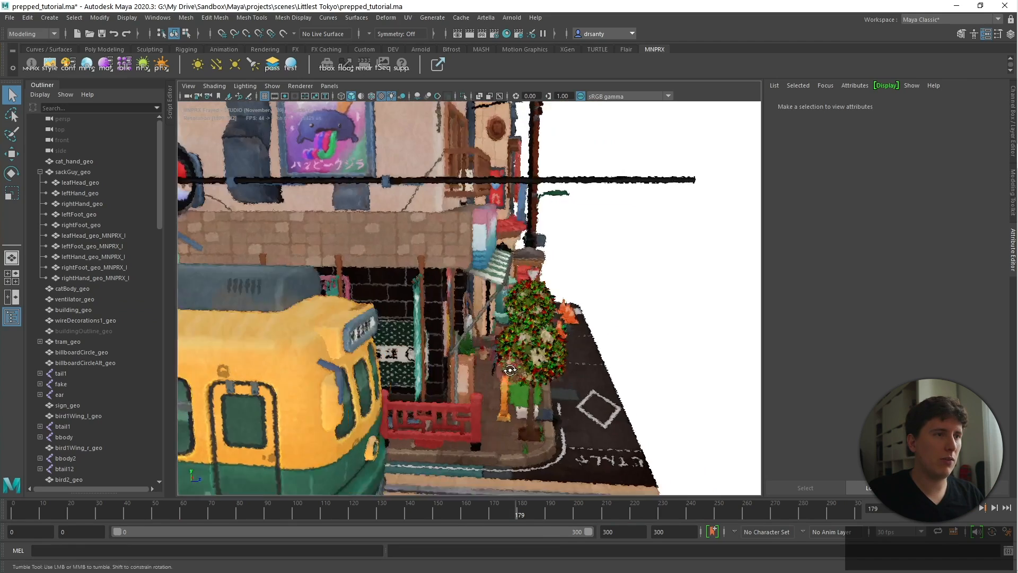
Examine the flowering trees at the street corner with the Frayed style active and save the scene.
alt+drag(486, 321, 422, 305)
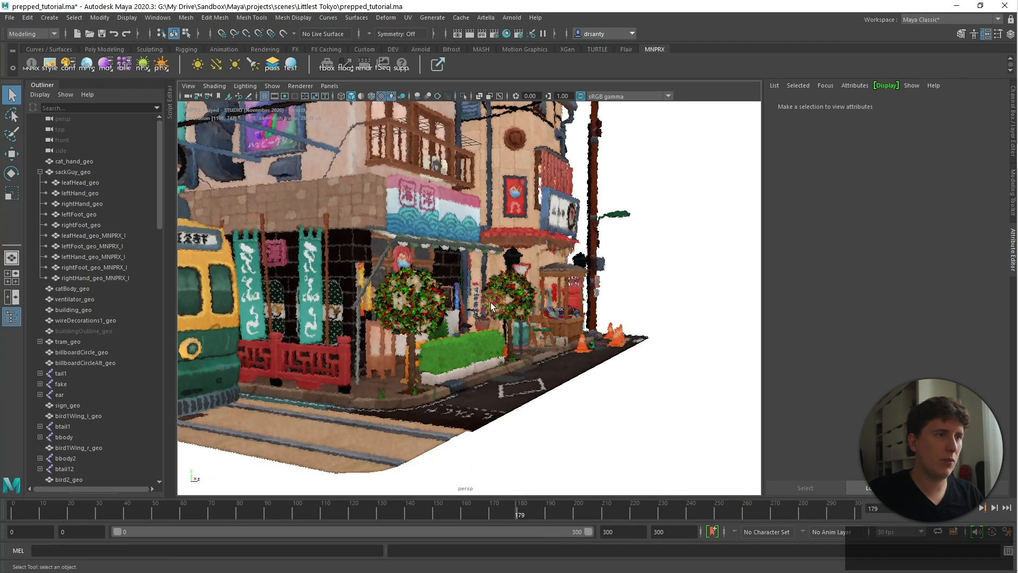
scroll(421, 311, up, 5)
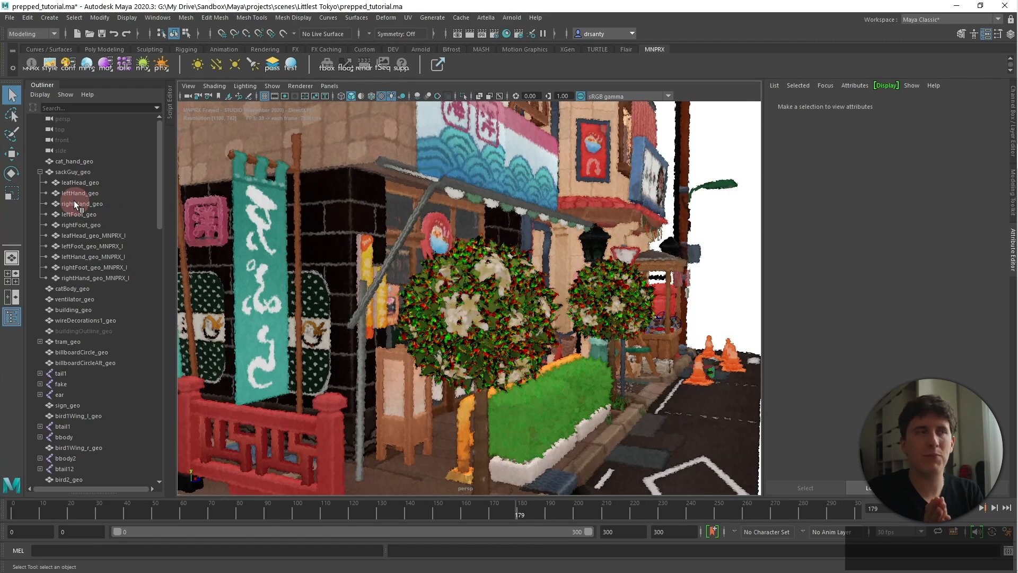
key(ctrl+s)
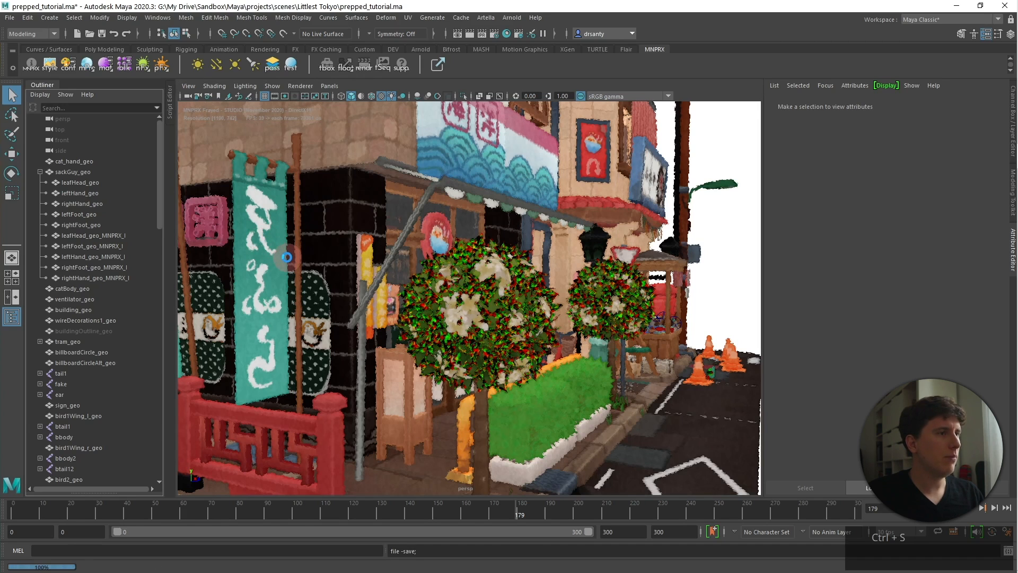
Open the MNPRX configuration node and disable the Frayed effect.
alt+middle_drag(385, 336, 395, 313)
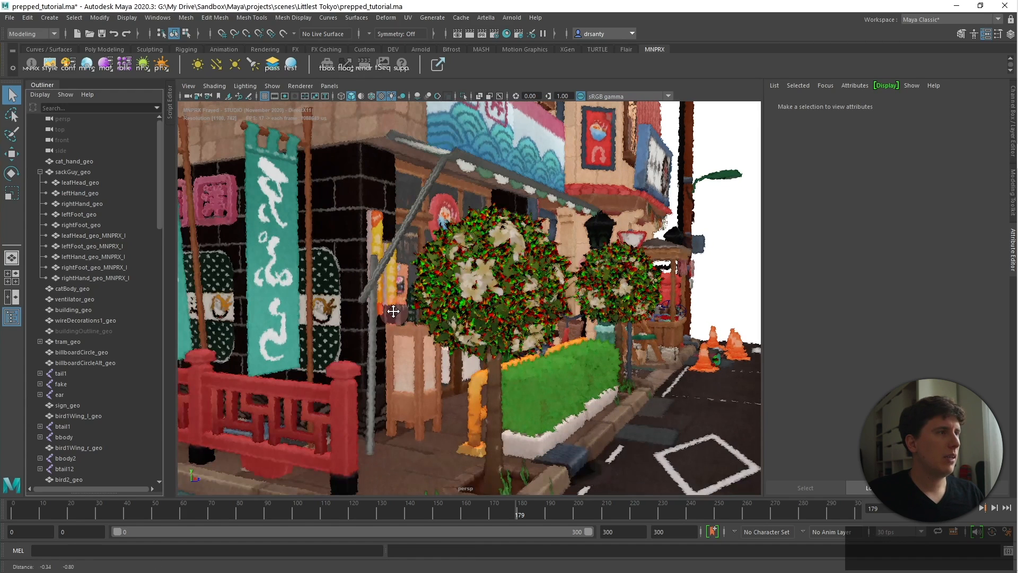
click(71, 65)
click(854, 354)
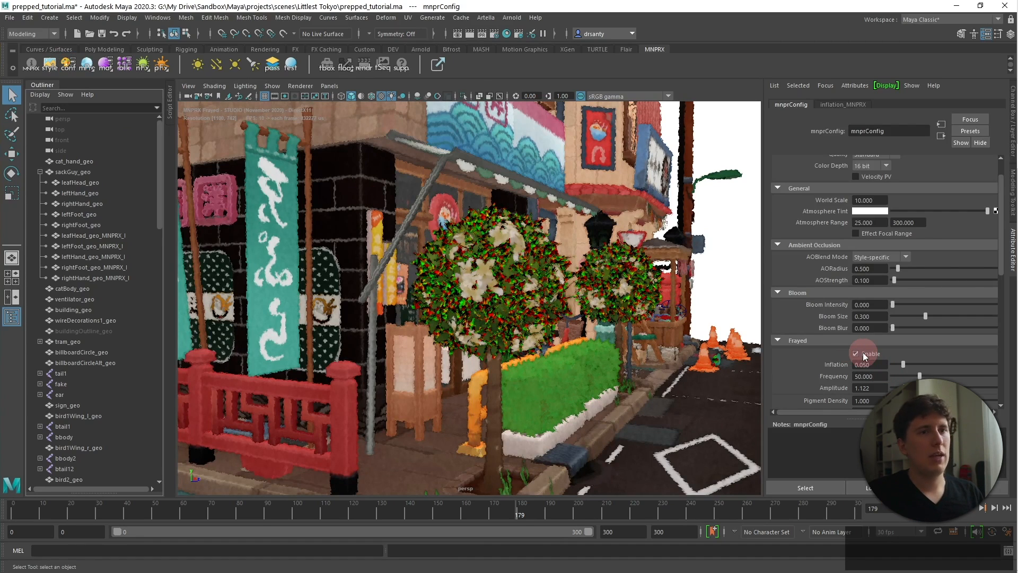
click(871, 351)
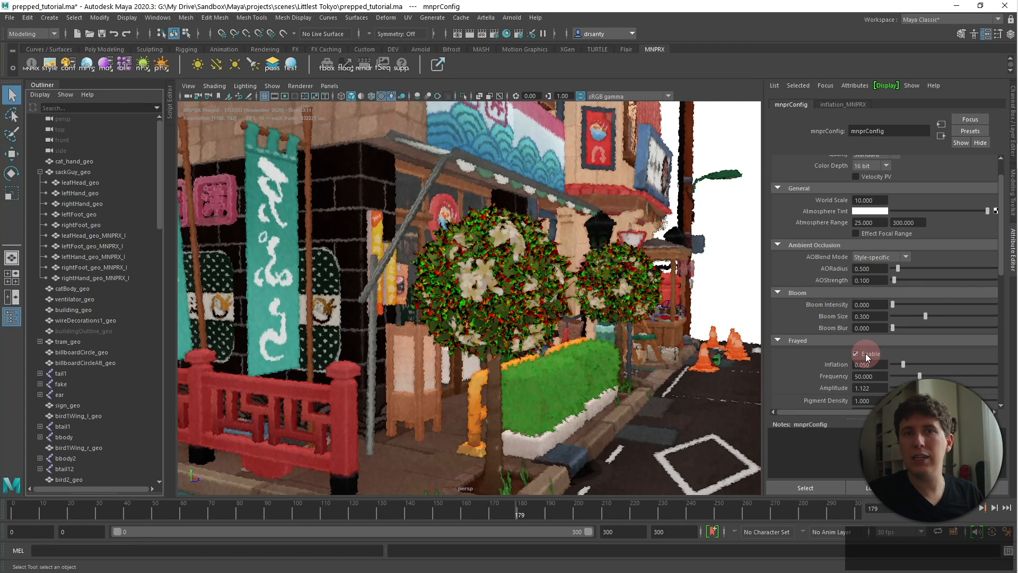
click(867, 356)
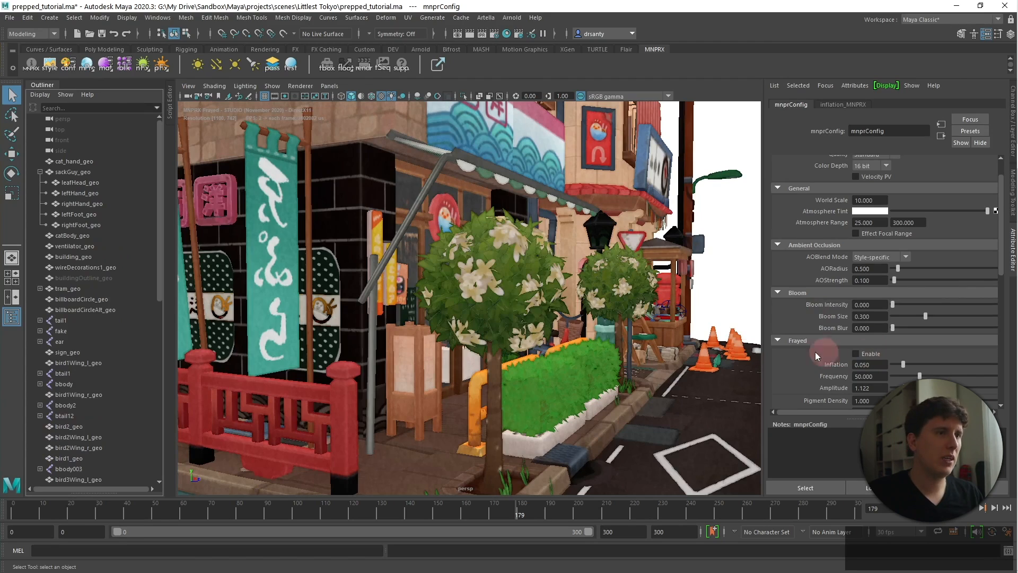
Select the front tree's leaves and locate them with their sibling leaf meshes under the treezzzzz node.
click(516, 328)
alt+drag(515, 328, 499, 321)
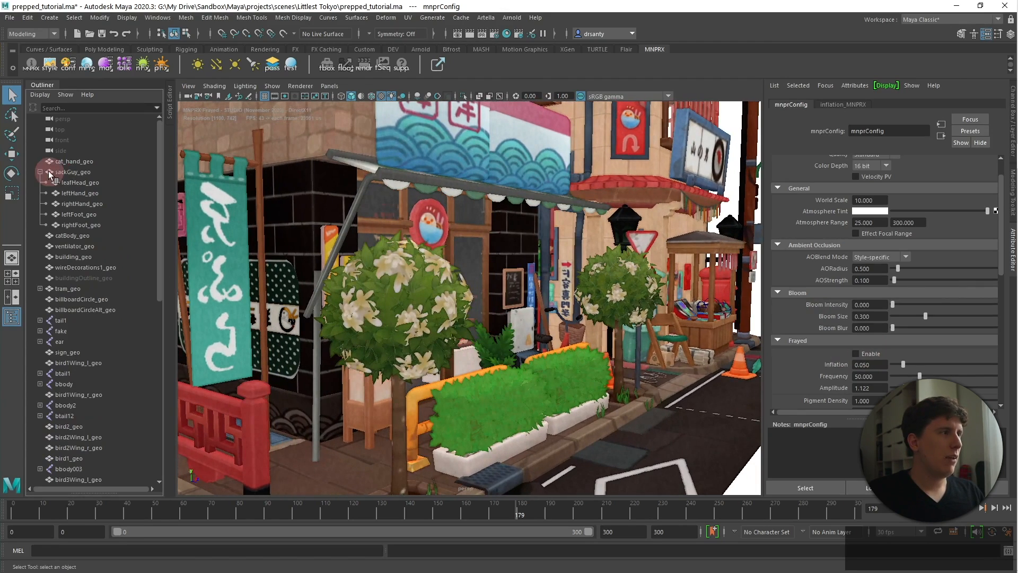
click(72, 171)
click(332, 303)
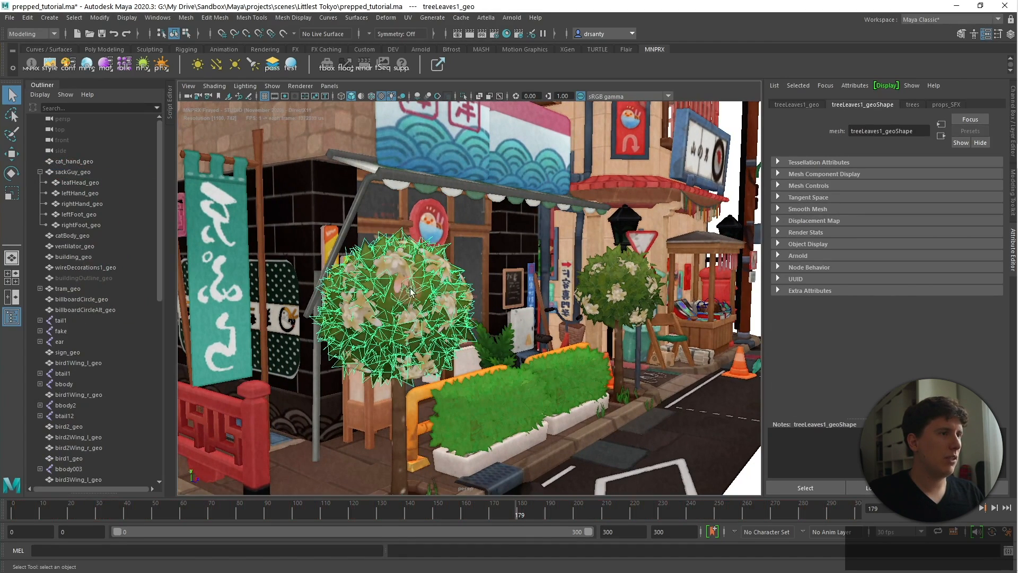
key(f)
scroll(104, 349, down, 10)
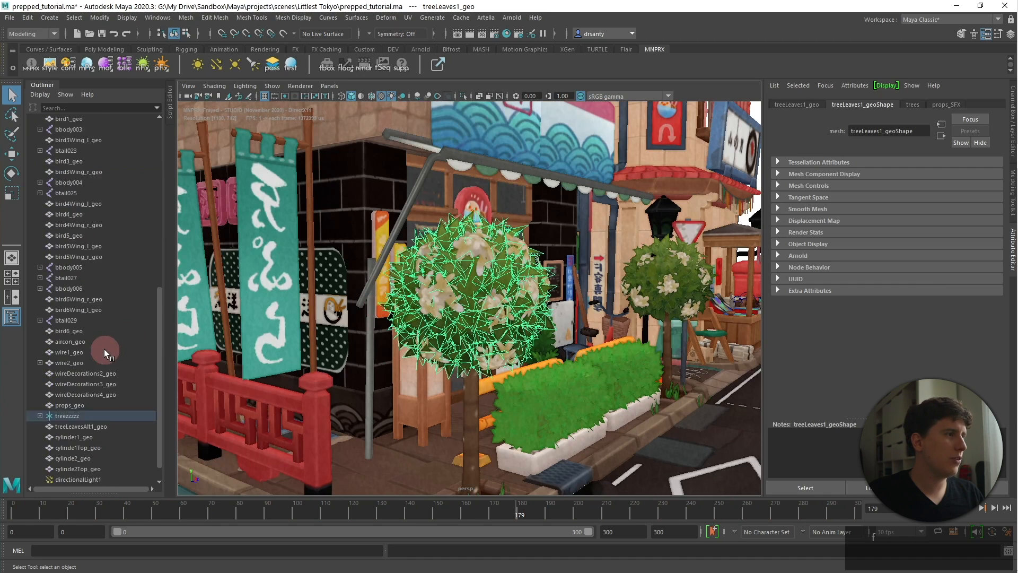
click(40, 394)
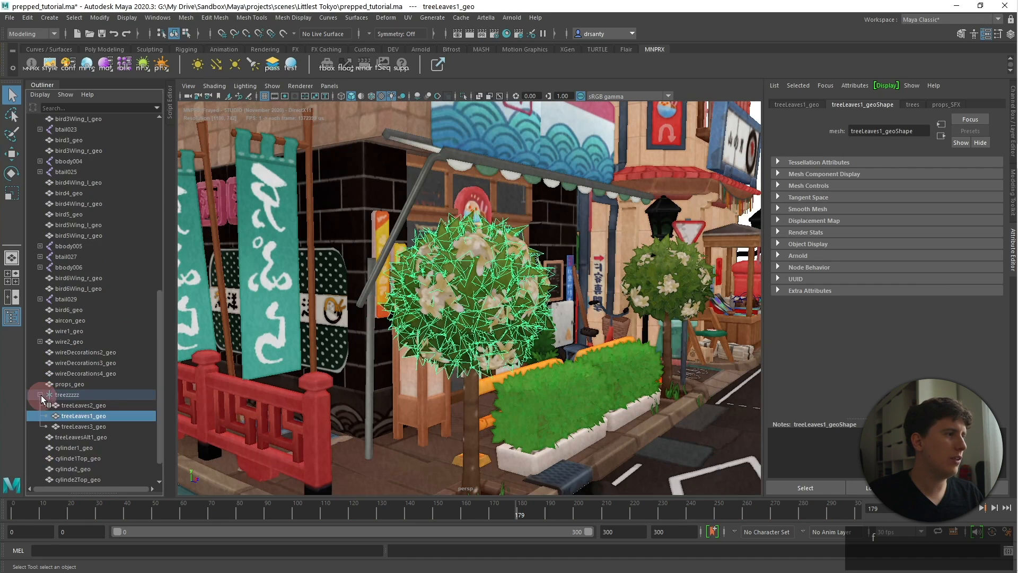
click(80, 406)
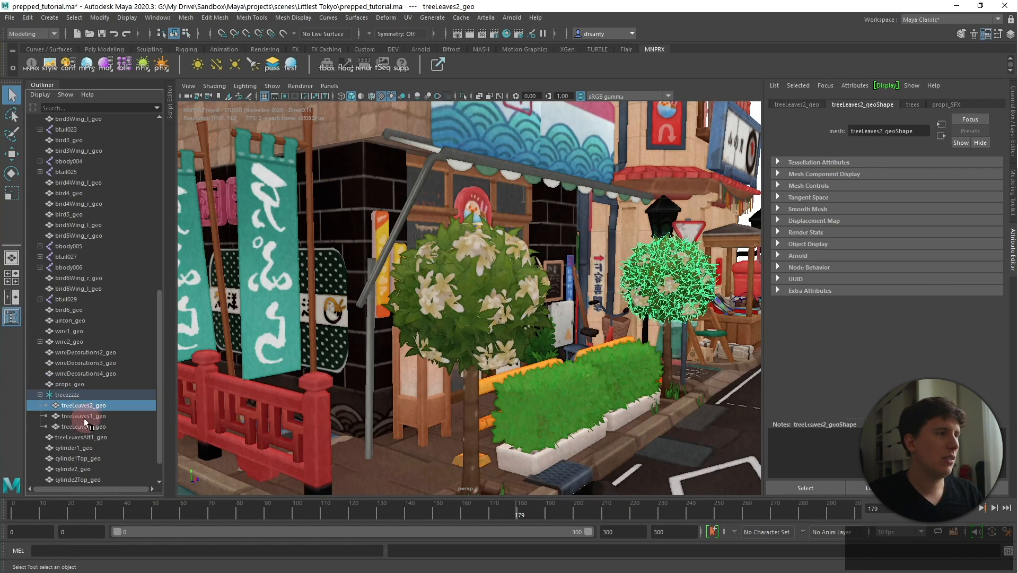
Select treeLeaves3_geo and locate its tree behind the green banners in the scene.
click(73, 424)
key(f)
alt+drag(408, 356, 555, 377)
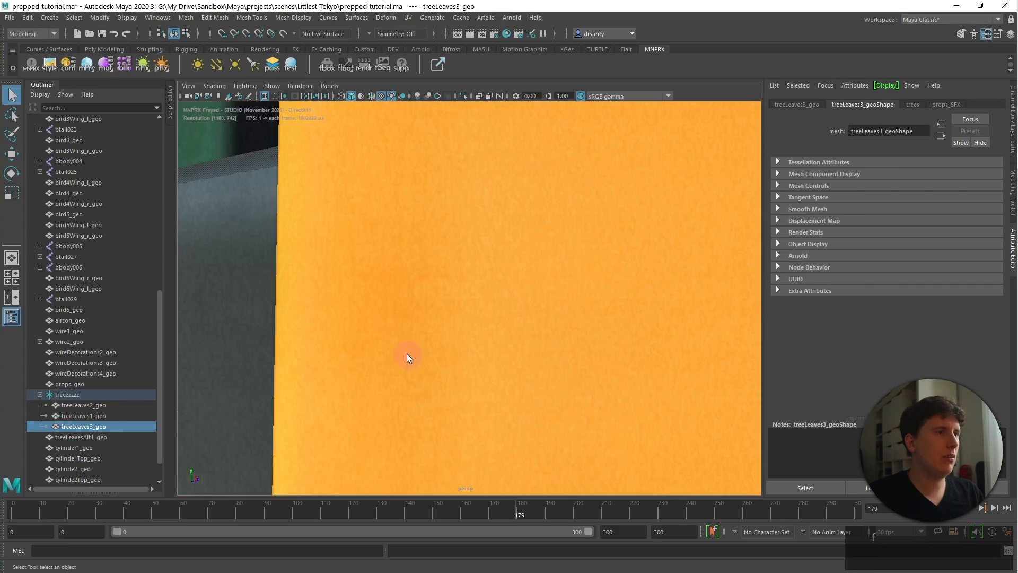
scroll(508, 356, down, 5)
alt+drag(508, 355, 307, 349)
alt+middle_drag(442, 349, 339, 346)
scroll(340, 346, down, 3)
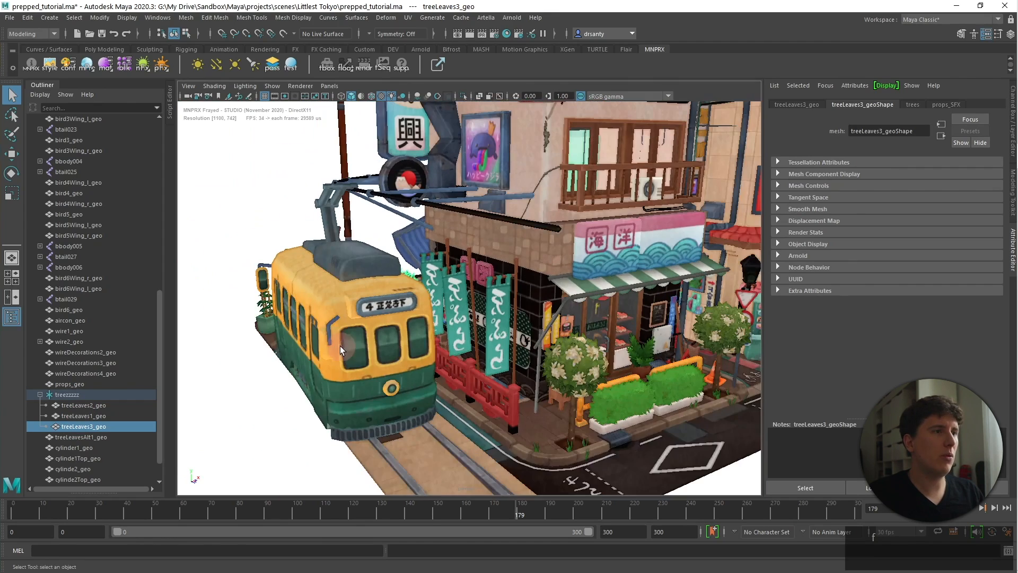
alt+drag(506, 345, 479, 345)
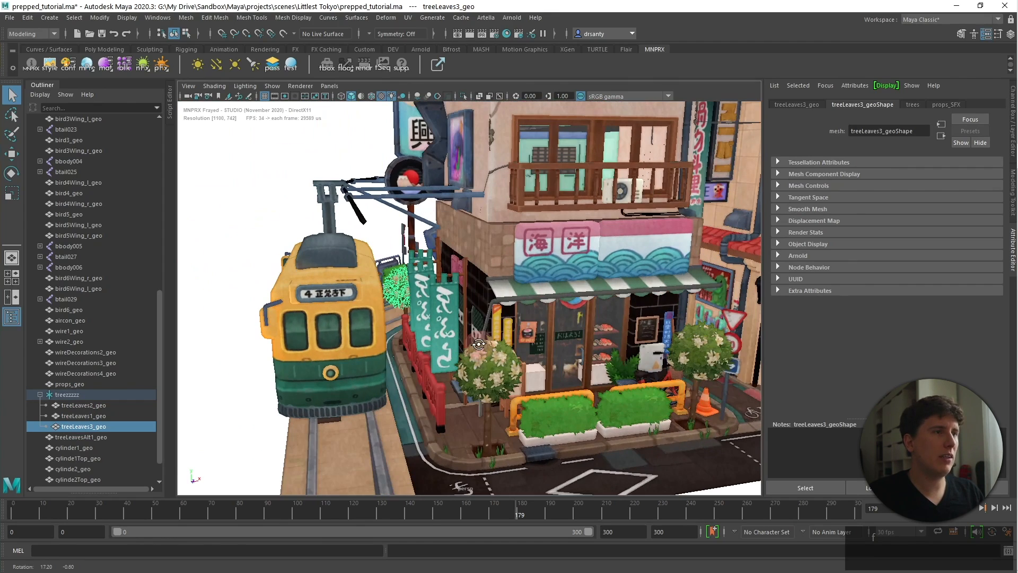
Group the three tree leaf meshes and move the new group out of the treezzzzz node.
click(101, 416)
click(103, 405)
click(97, 423)
shift+click(104, 403)
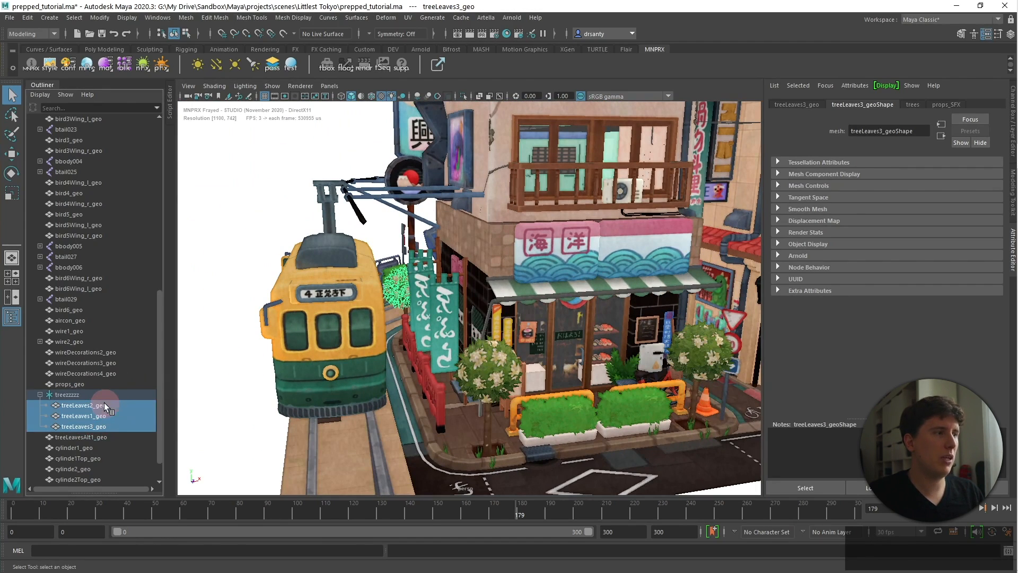
key(ctrl+g)
drag(72, 407, 81, 389)
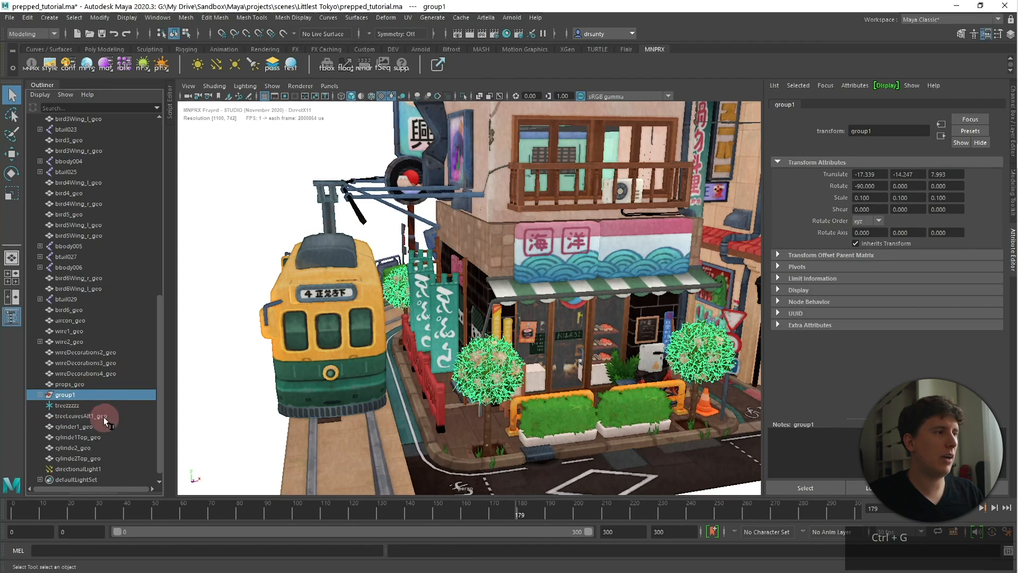
Delete the leftover treezzzzz node and rename the leaf meshes' group as trees_grp.
double_click(74, 395)
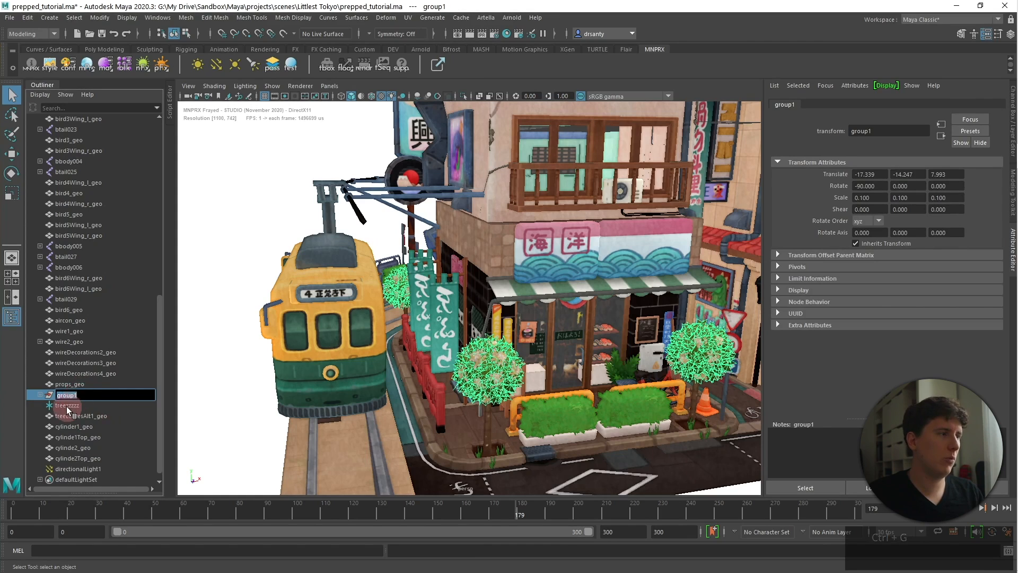
click(67, 406)
key(Delete)
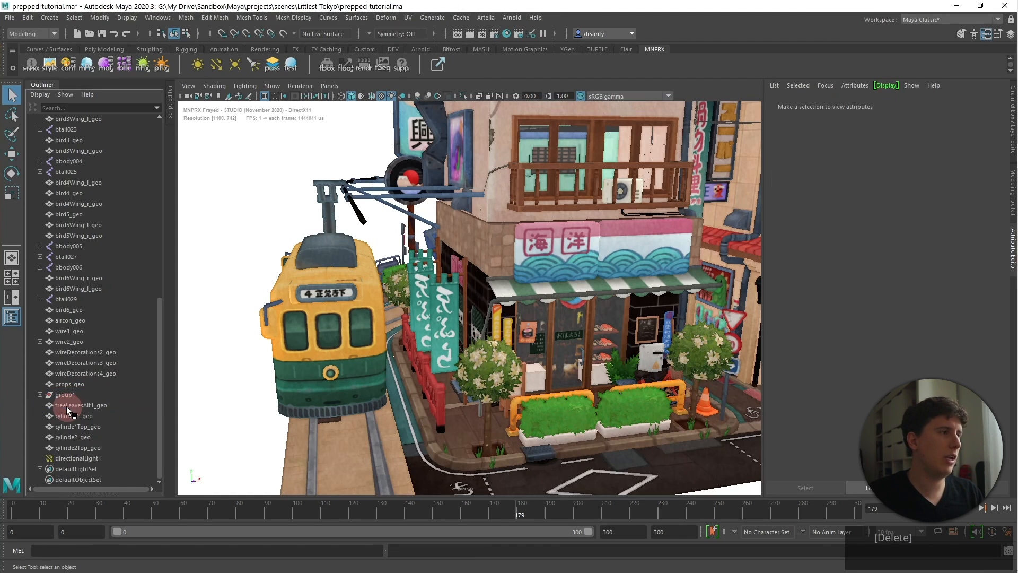
double_click(66, 396)
text(trees_)
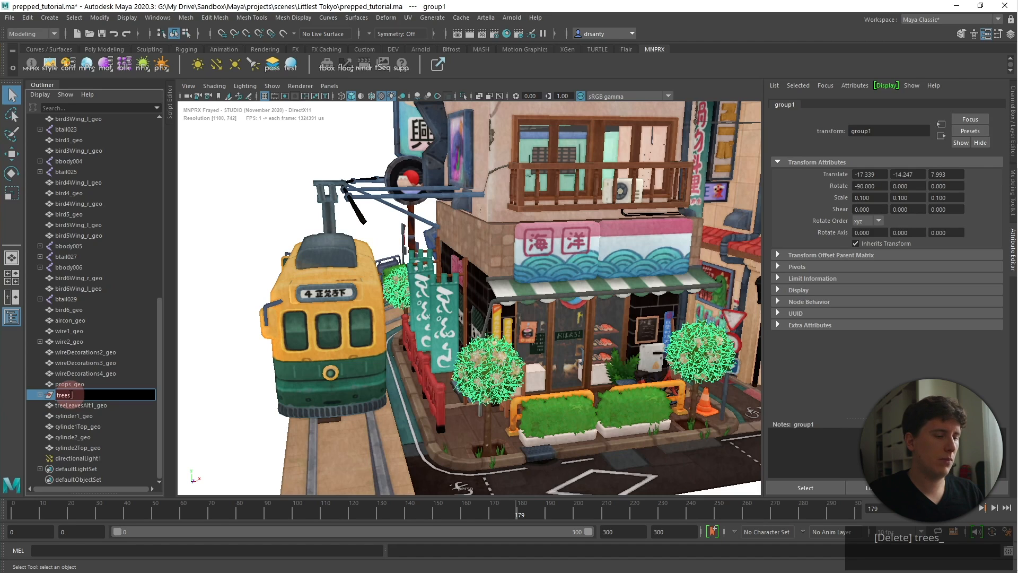
text(grp)
key(Return)
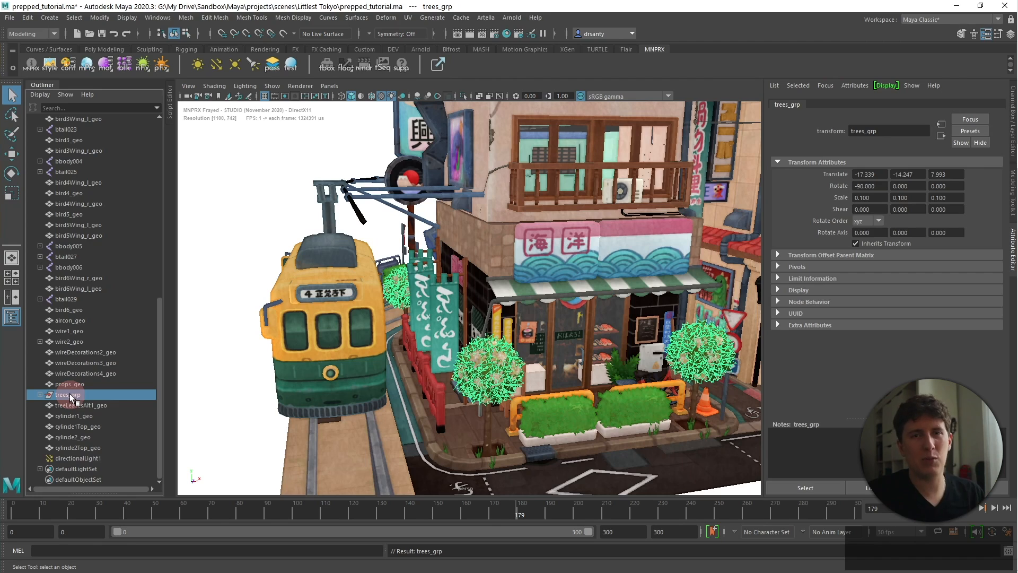
Run the animation to frame 203, enable the Frayed effect to check the trees' foliage, and disable it again.
click(972, 511)
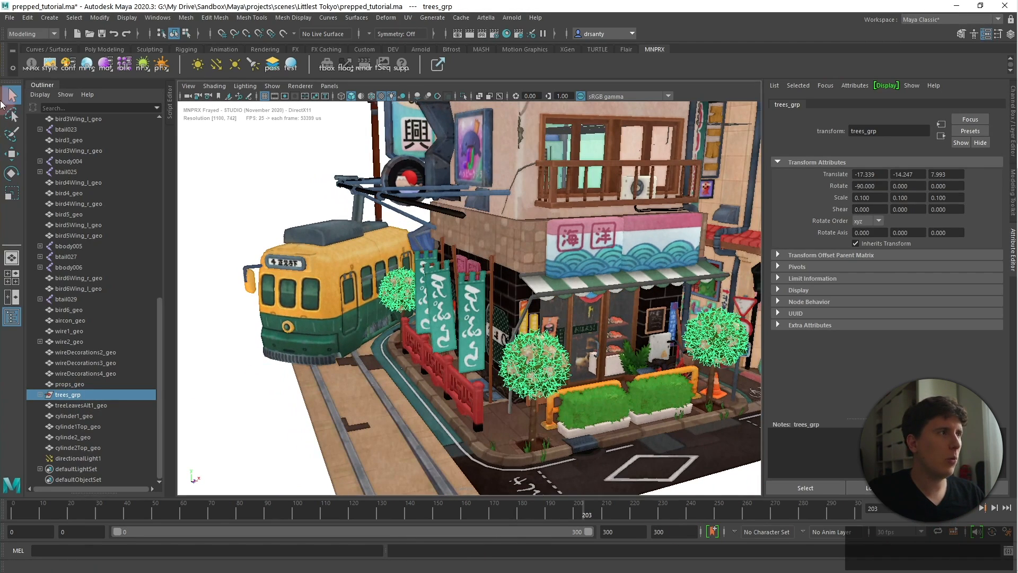
click(68, 65)
click(871, 353)
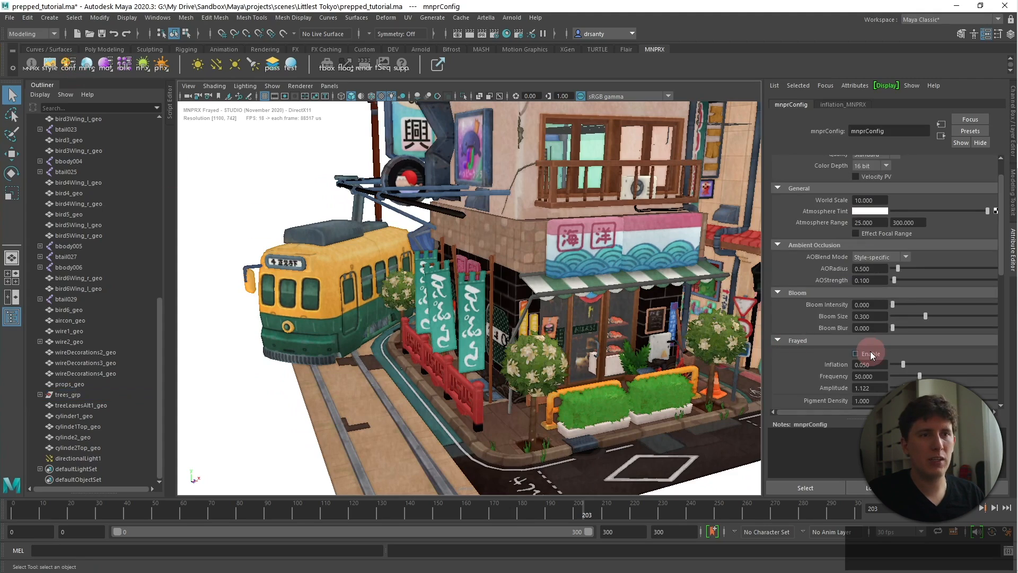
scroll(577, 372, up, 5)
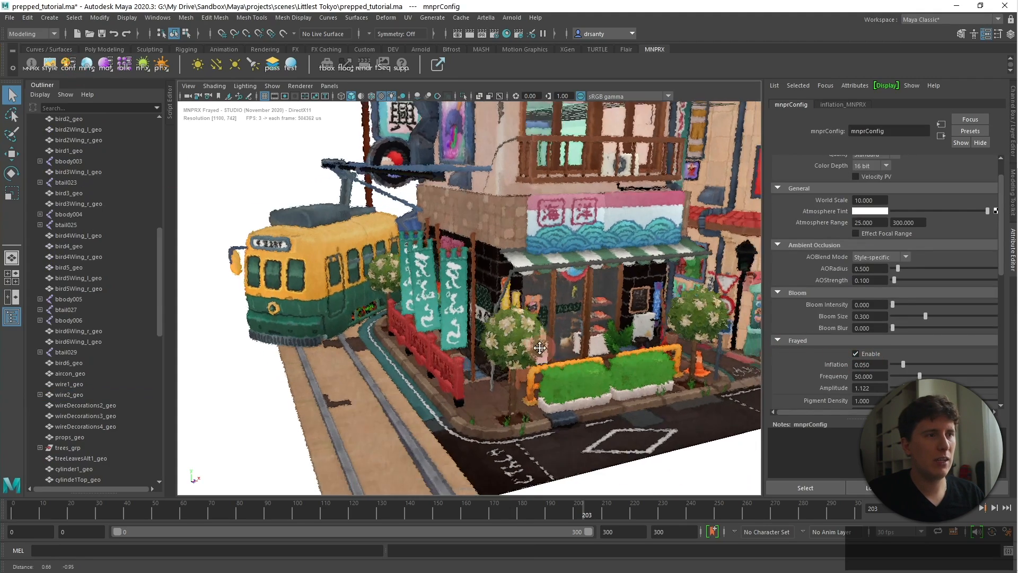
scroll(585, 336, up, 5)
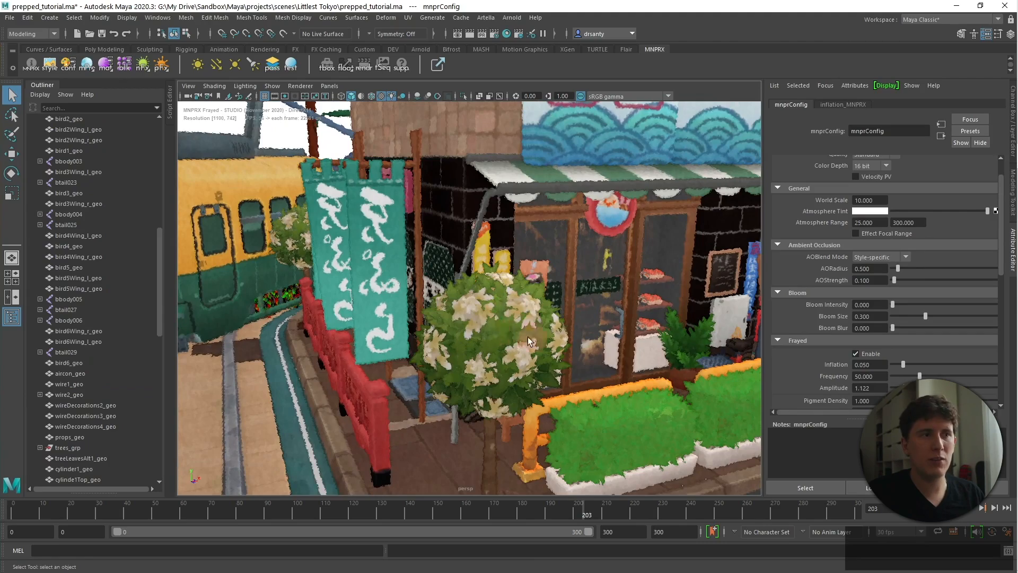
alt+right_drag(491, 342, 440, 332)
alt+drag(371, 335, 602, 344)
click(855, 354)
Return the animation to frame 0 and bring the side of the tram into view.
alt+drag(281, 366, 432, 345)
alt+middle_drag(431, 346, 443, 323)
scroll(443, 323, up, 4)
alt+drag(443, 323, 431, 331)
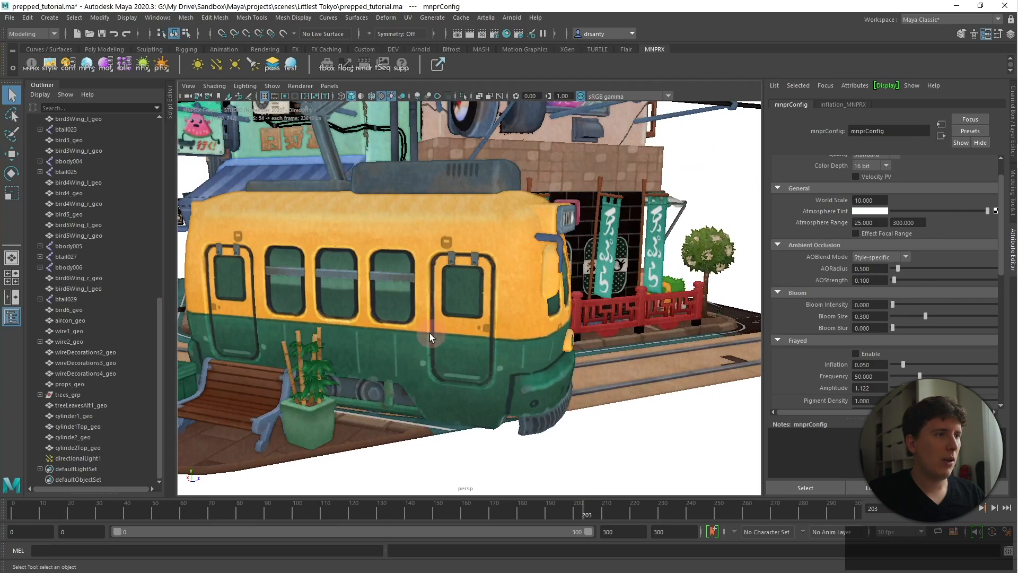
click(14, 511)
scroll(340, 326, down, 6)
alt+drag(313, 313, 354, 336)
alt+middle_drag(355, 336, 371, 321)
alt+drag(371, 321, 528, 325)
scroll(528, 327, up, 4)
scroll(528, 325, up, 3)
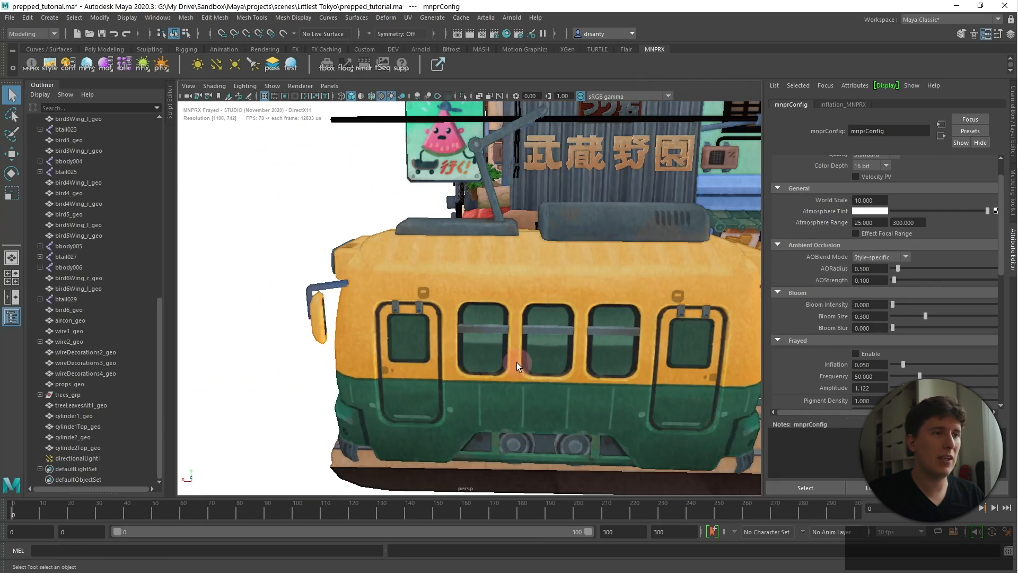
Select a tram wheel and its parent tram_geo to examine how the wheels are parented and animated.
alt+middle_drag(517, 363, 457, 322)
click(520, 403)
key(f)
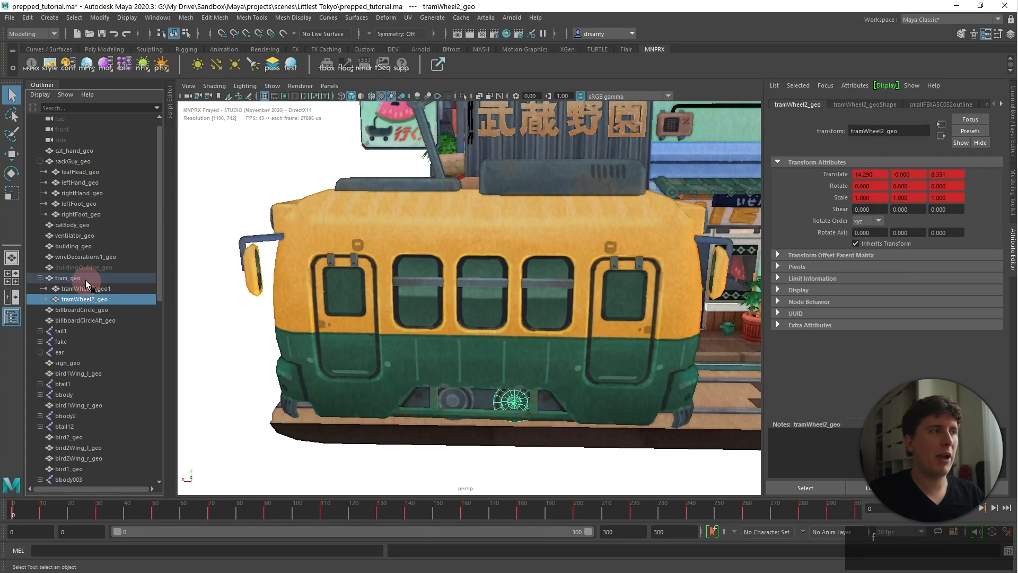
click(85, 279)
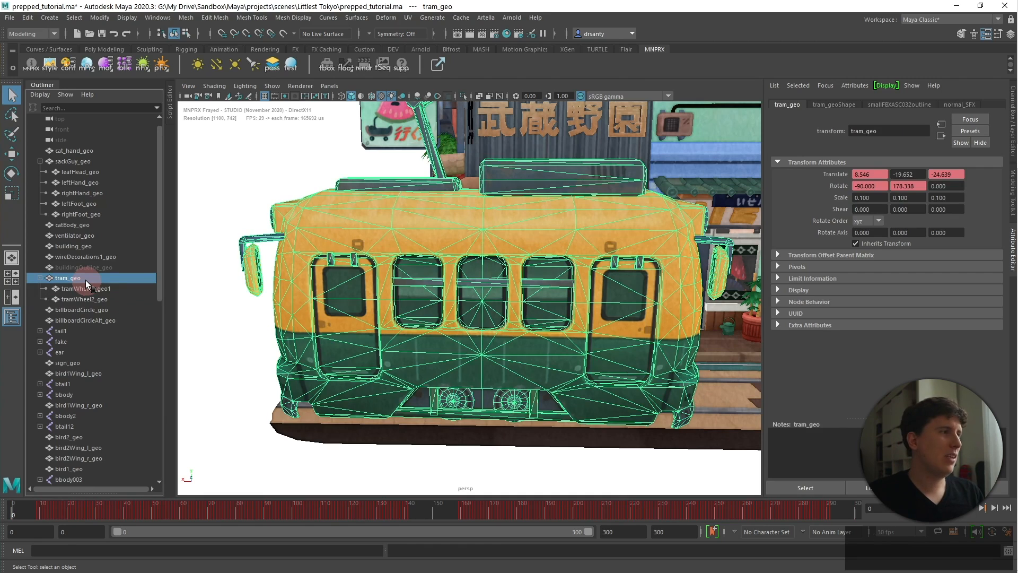
Group both tram wheel meshes as tramWheels_grp and move the group out of tram_geo.
click(86, 289)
ctrl+click(82, 299)
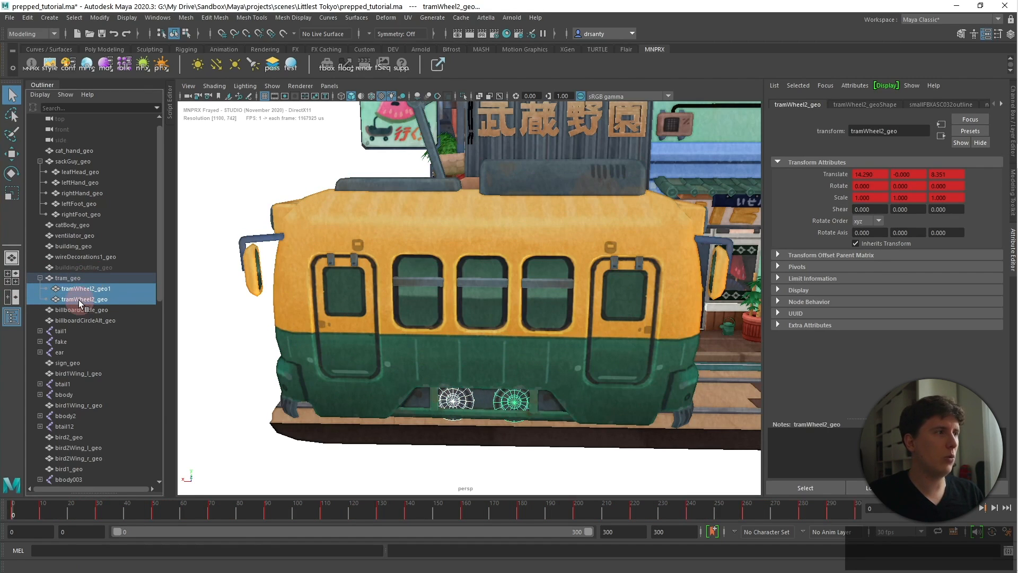
key(ctrl+g)
double_click(79, 290)
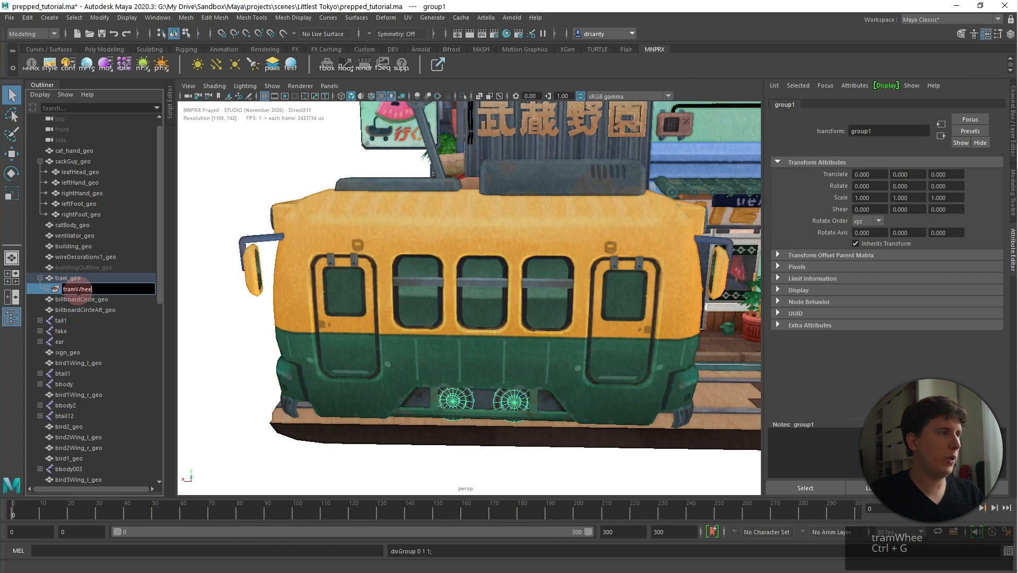
text(tramWheels_grp)
key(Return)
middle_drag(77, 289, 80, 272)
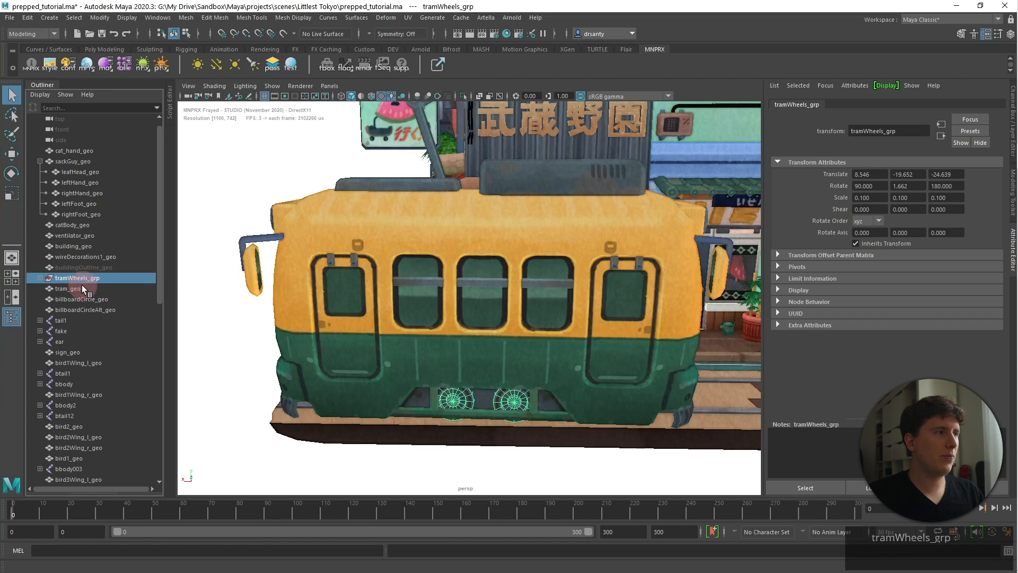
Parent-constrain tramWheels_grp to tram_geo using the Rigging menu set.
click(81, 289)
ctrl+click(87, 279)
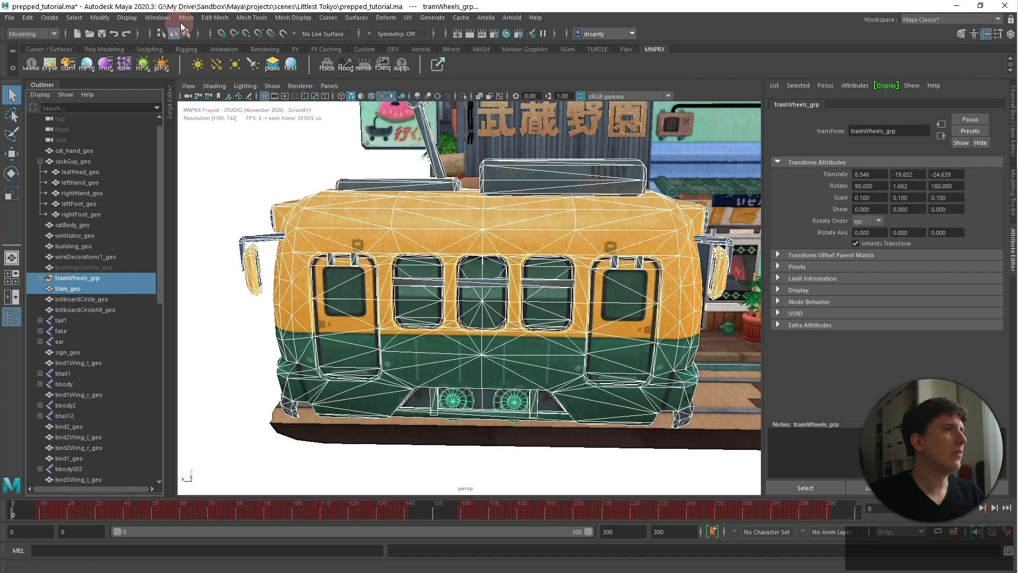
click(53, 34)
click(36, 55)
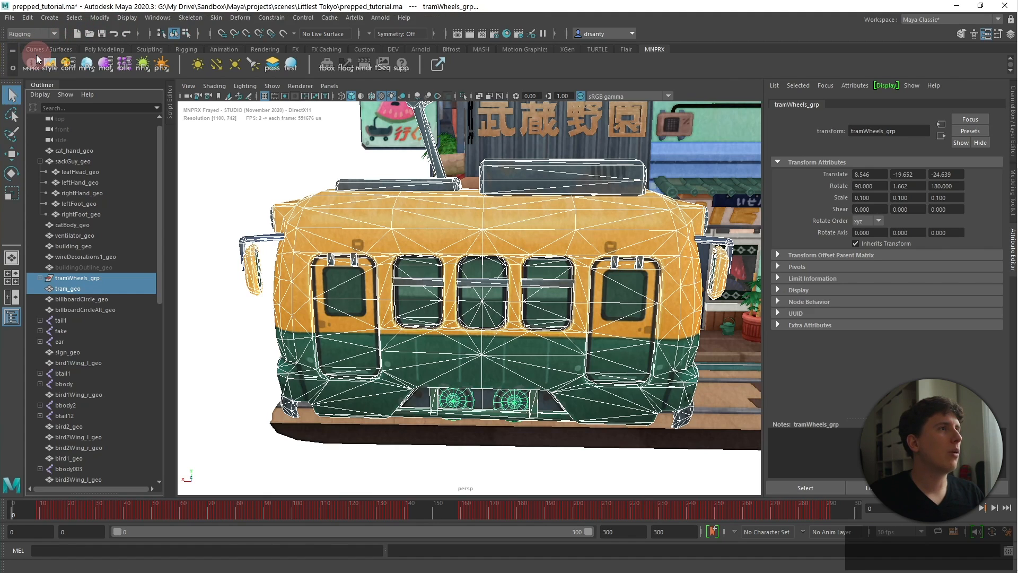
click(268, 17)
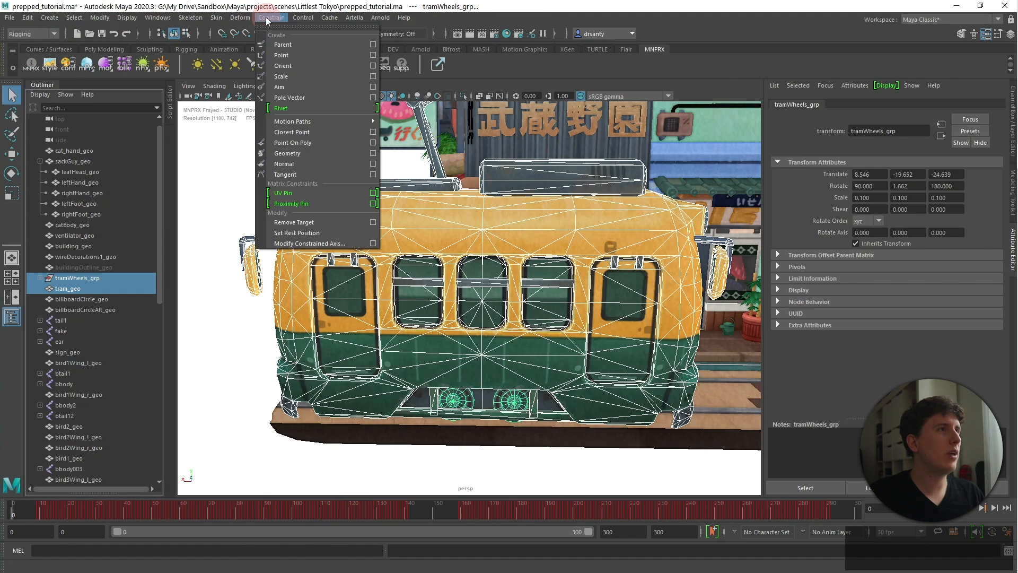
click(310, 45)
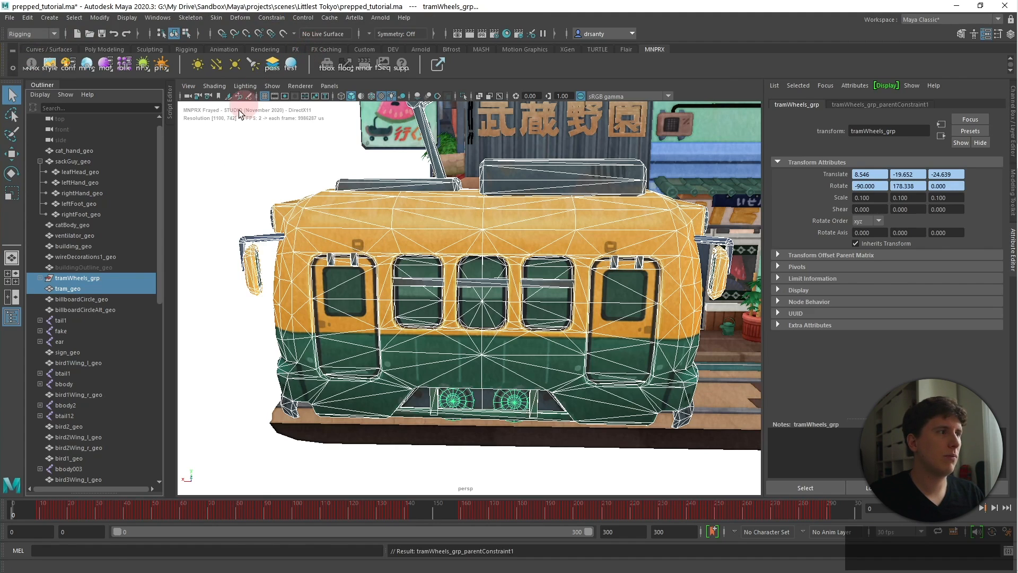
Run the animation to frame 20 and on to frame 35 to check that the wheels follow the tram.
click(208, 164)
click(41, 279)
click(41, 279)
mouse_move(72, 516)
mouse_down()
mouse_move(62, 517)
mouse_move(84, 517)
mouse_move(41, 517)
mouse_move(69, 515)
mouse_up()
alt+middle_drag(403, 413, 217, 409)
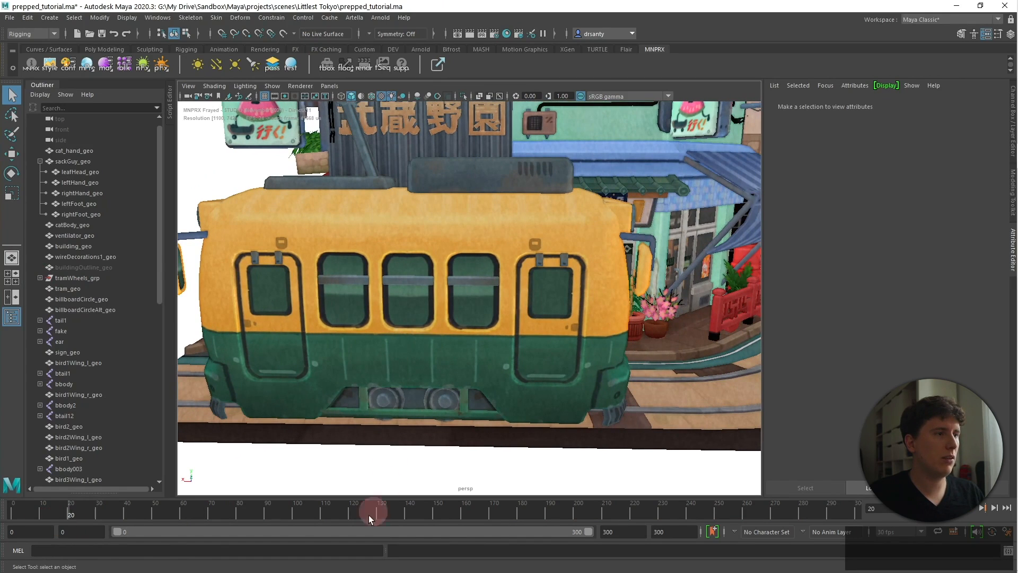
mouse_move(121, 509)
mouse_down()
mouse_move(130, 513)
mouse_move(110, 510)
mouse_up()
scroll(572, 321, down, 5)
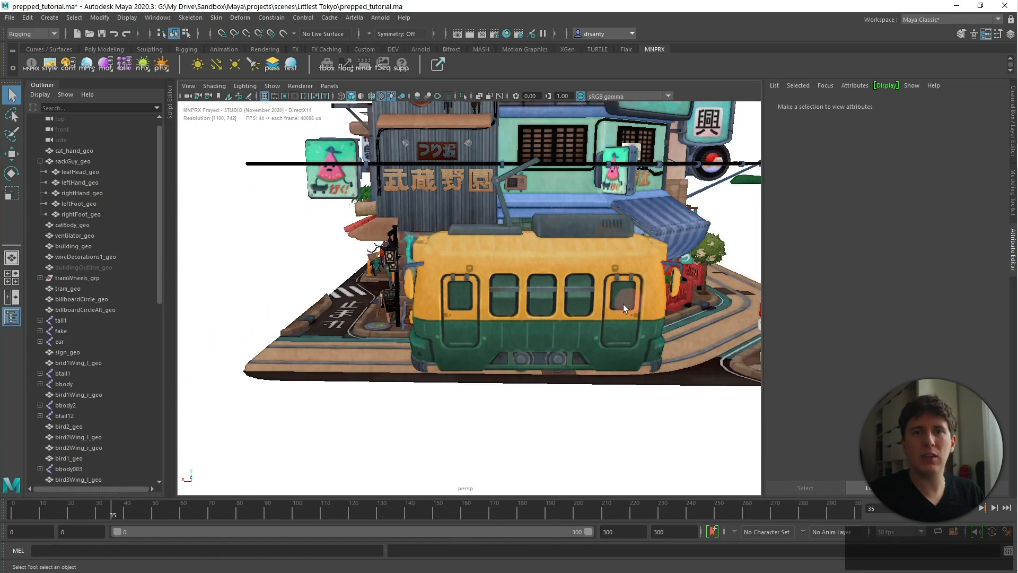
alt+middle_drag(623, 303, 530, 343)
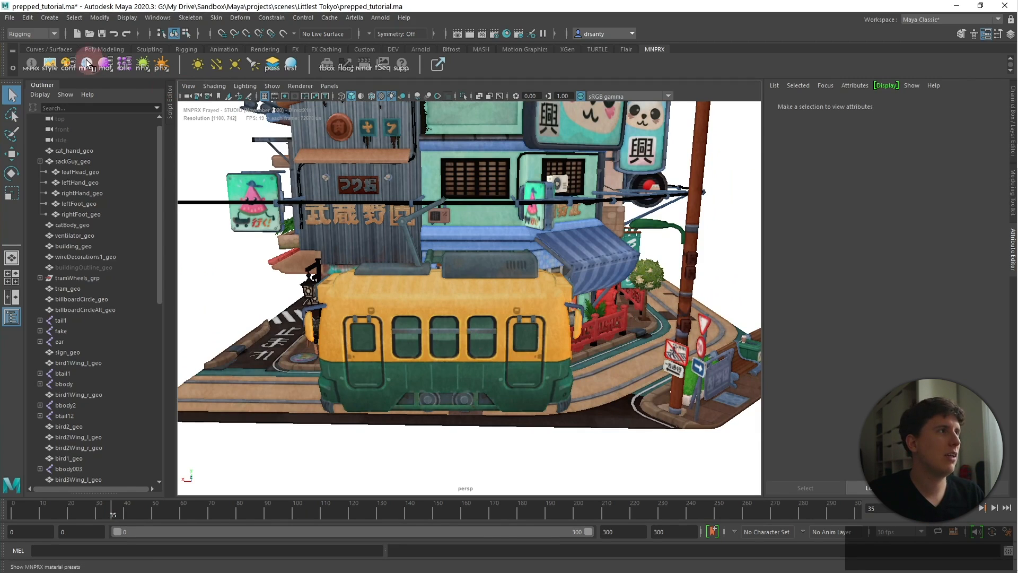
Enable the Frayed effect and run the animation to frame 36 to inspect the tram wheels.
click(68, 64)
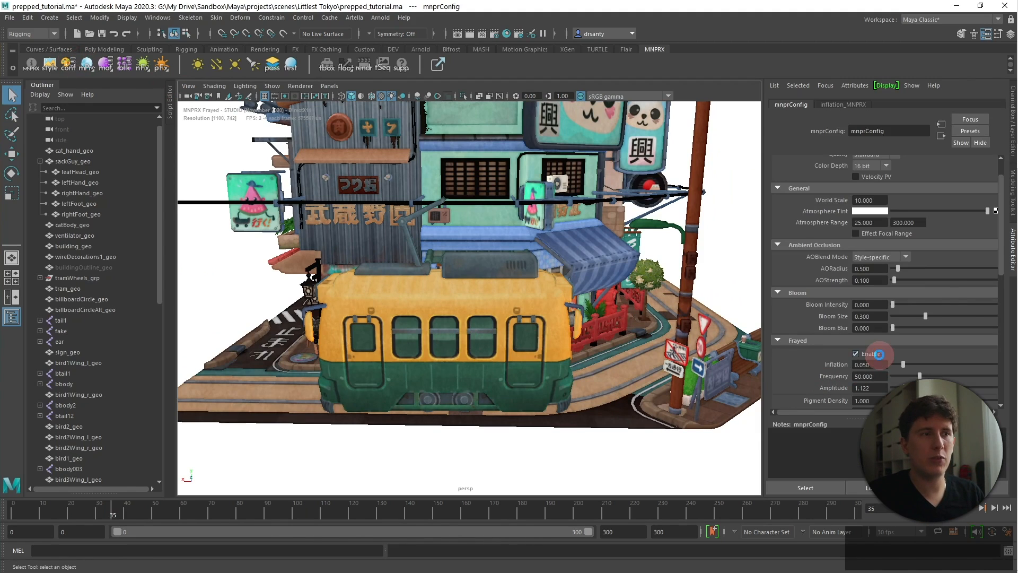
alt+middle_drag(434, 386, 449, 336)
scroll(443, 354, up, 5)
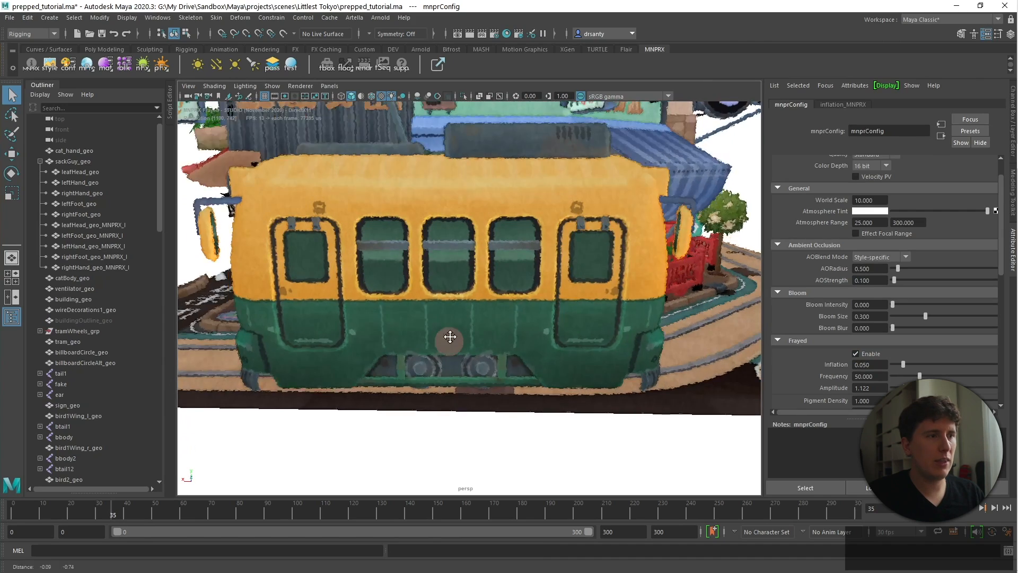
drag(234, 512, 115, 498)
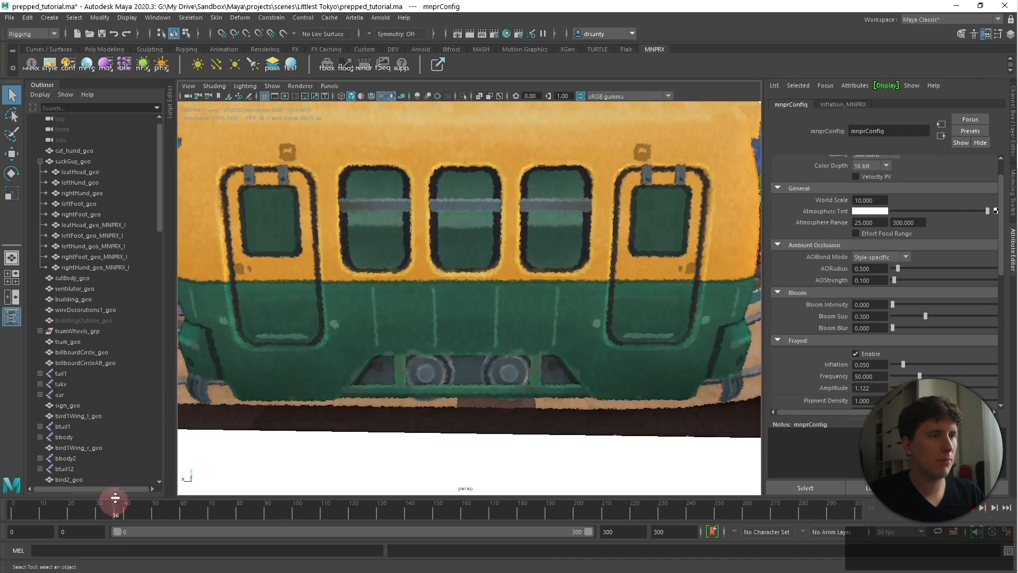
Bring the hanging lanterns in the alley into view and select them to locate them in the scene hierarchy.
scroll(432, 230, down, 5)
alt+middle_drag(432, 230, 429, 329)
alt+drag(430, 329, 522, 323)
alt+middle_drag(467, 320, 595, 300)
scroll(595, 301, up, 3)
alt+middle_drag(408, 297, 525, 314)
scroll(525, 314, up, 3)
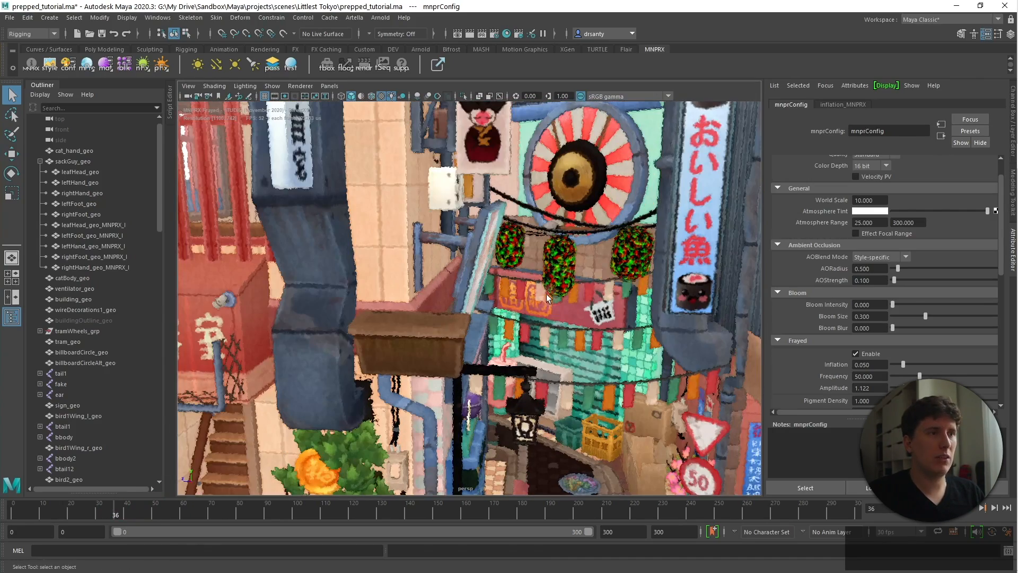
click(561, 269)
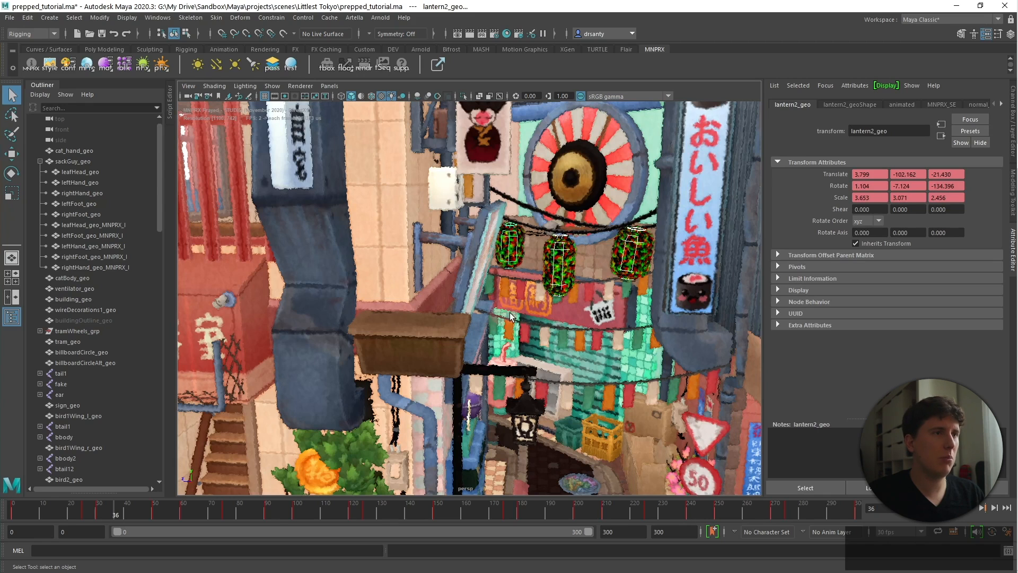
key(f)
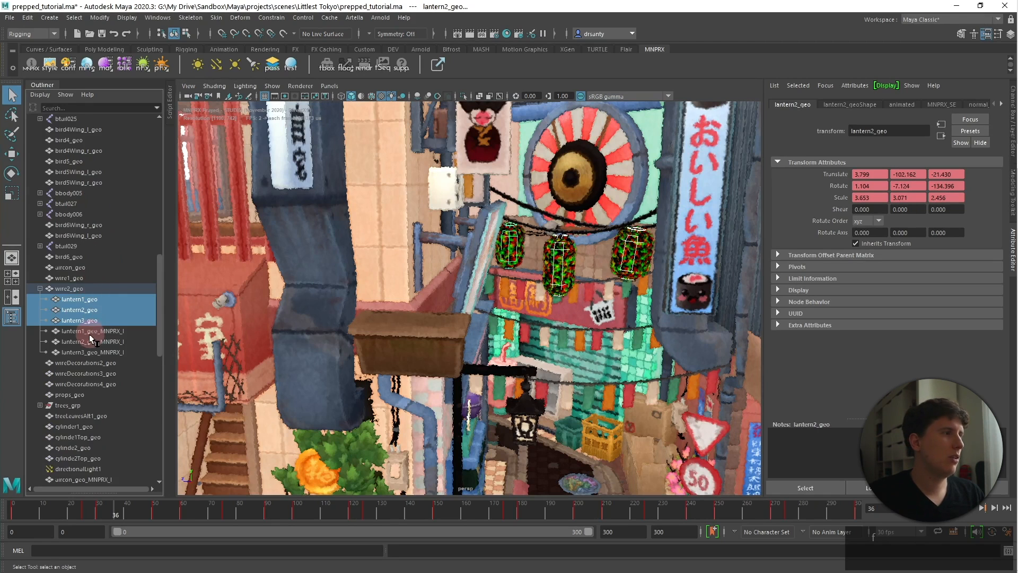
Select the lanterns' parent wire2_geo and run the animation to frame 96 to examine how it moves.
click(87, 288)
key(f)
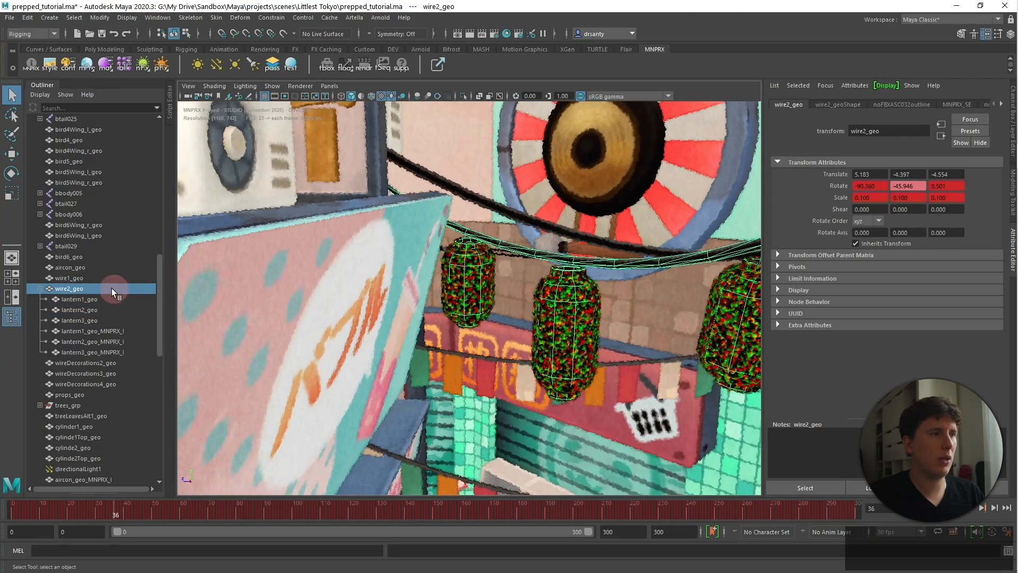
scroll(429, 288, down, 5)
drag(158, 512, 285, 506)
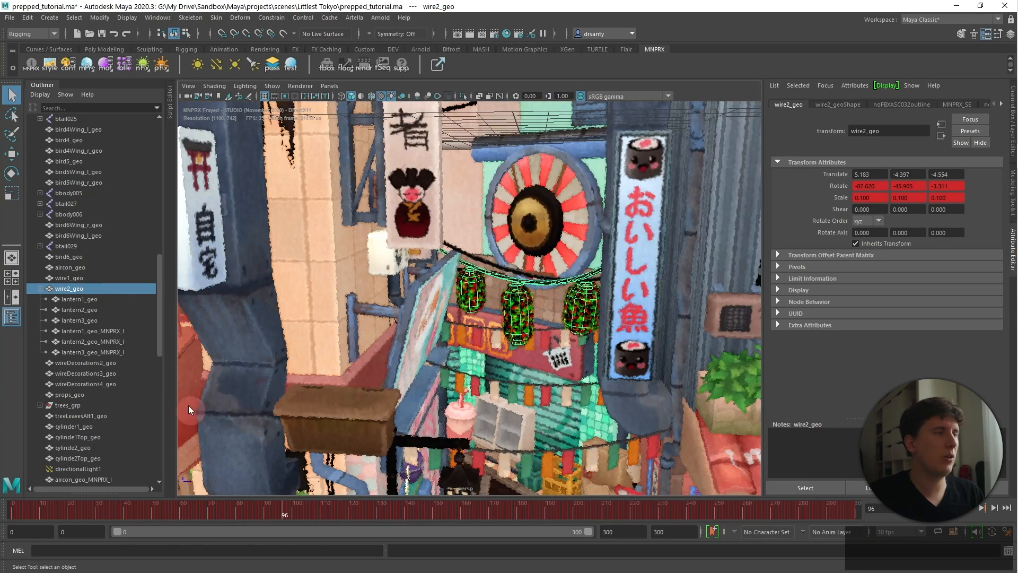
Disable the Frayed effect in the MNPRX configuration.
click(68, 64)
click(879, 353)
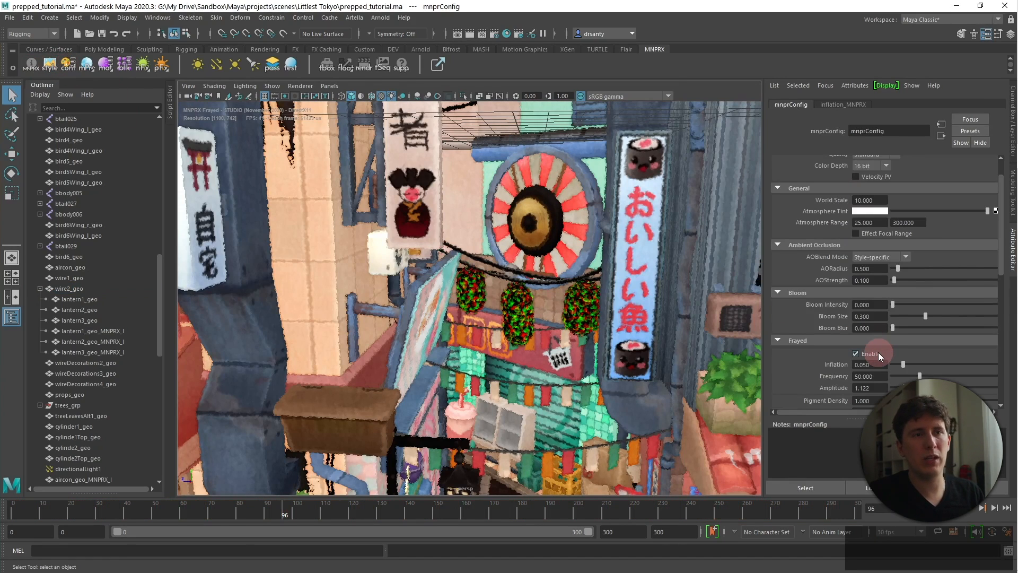
scroll(509, 317, up, 3)
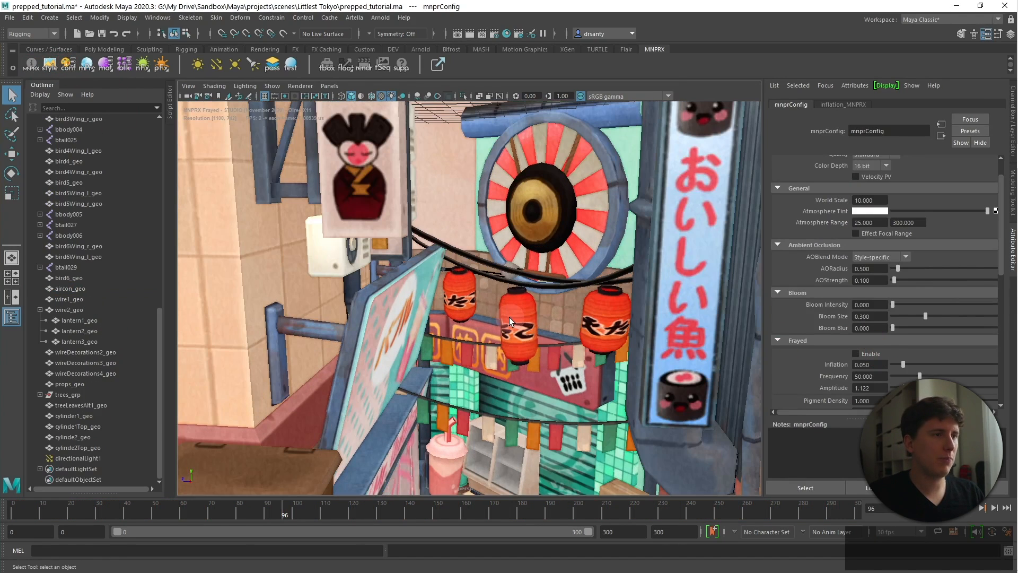
Group the three lantern meshes as lanterns_grp and move the group out of wire2_geo.
click(513, 316)
shift+click(460, 294)
shift+click(618, 327)
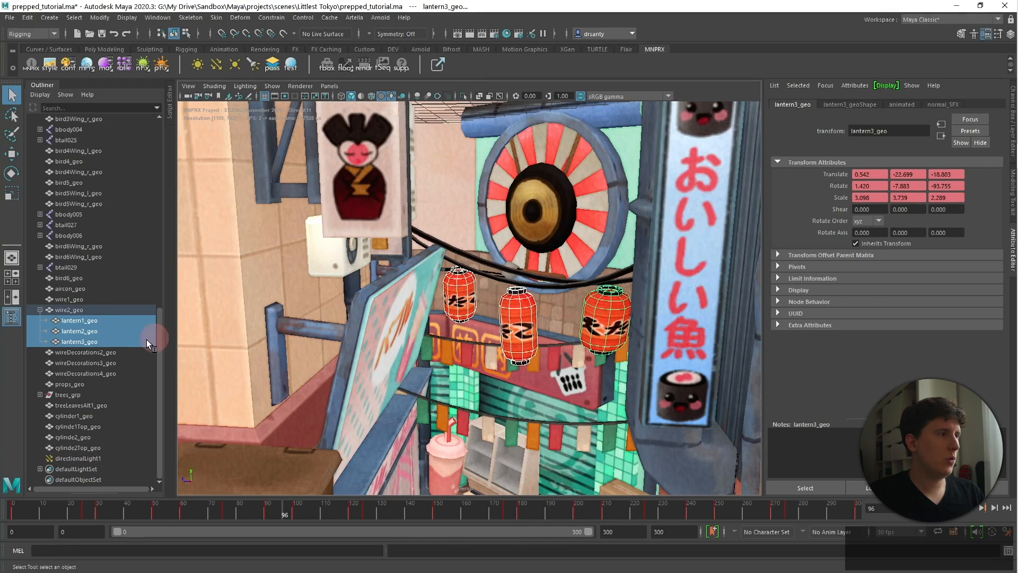
key(ctrl+g)
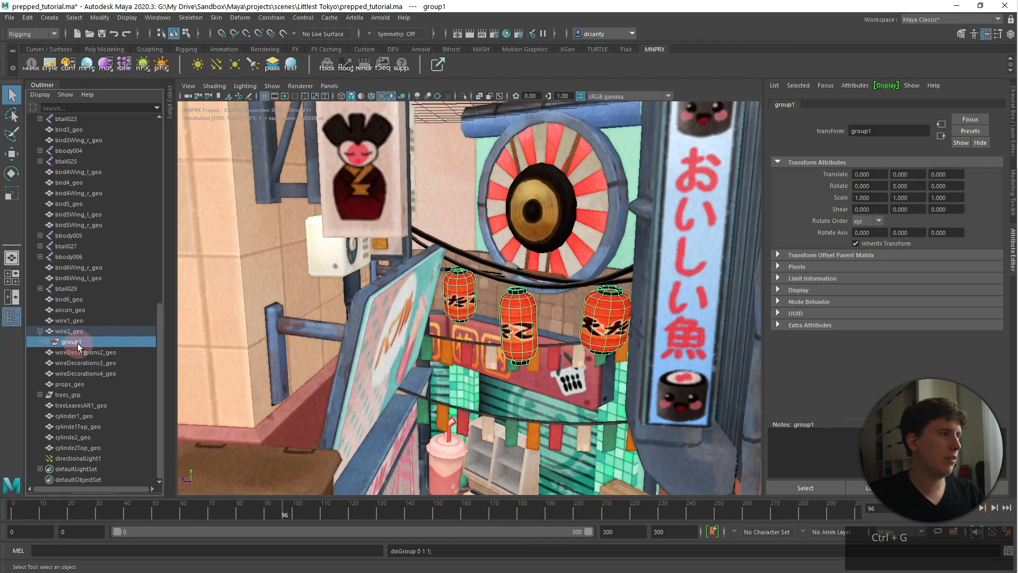
double_click(77, 342)
key(BackSpace)
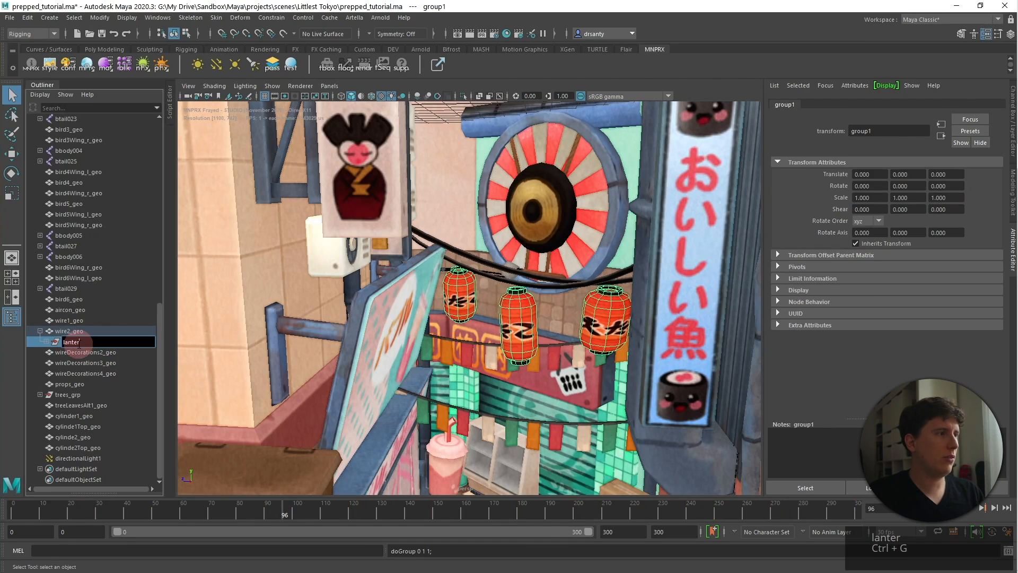
text(lanterns_grp)
key(Return)
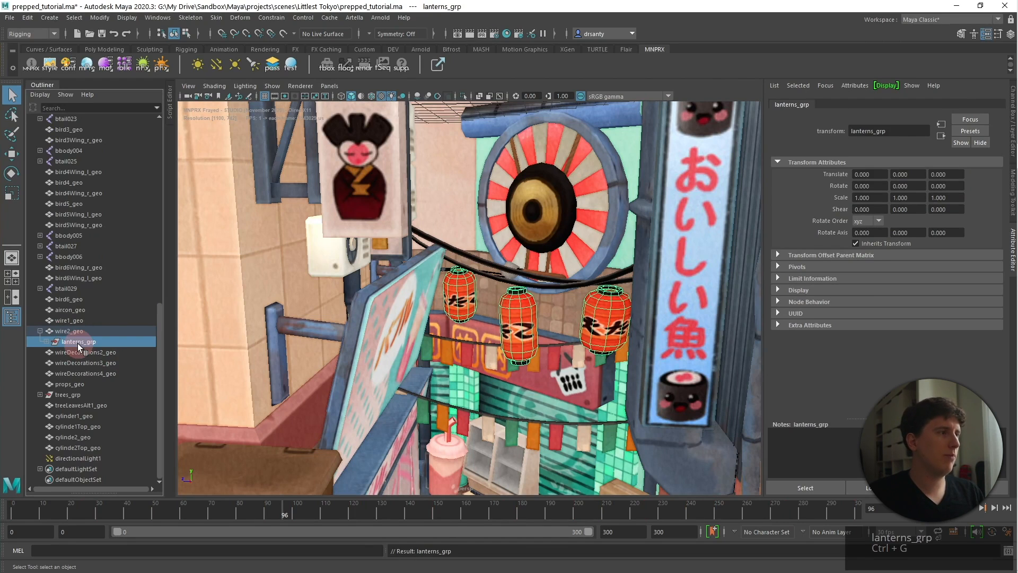
middle_drag(76, 330, 77, 326)
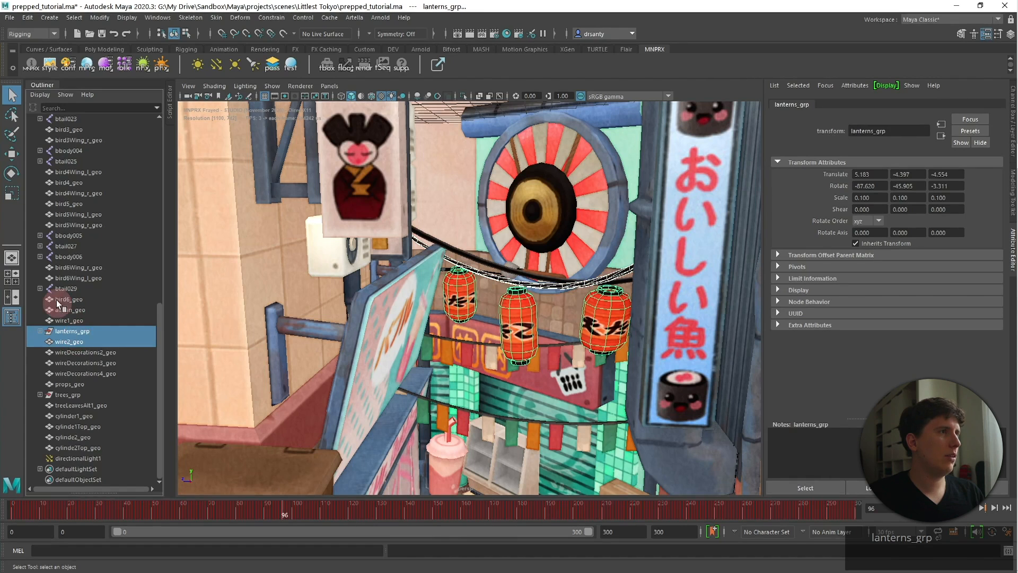
Parent-constrain lanterns_grp to wire2_geo and set the animation to frame 24 to check the lanterns' motion.
click(272, 18)
click(283, 29)
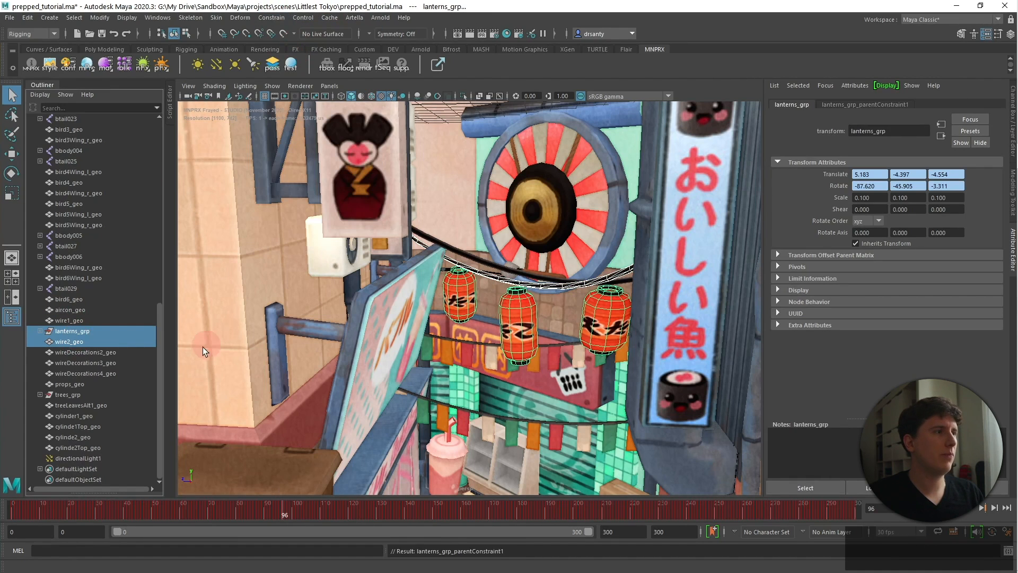
click(228, 304)
drag(122, 513, 83, 512)
Enable the Frayed effect and run the animation to frame 48 to check the lanterns.
click(71, 65)
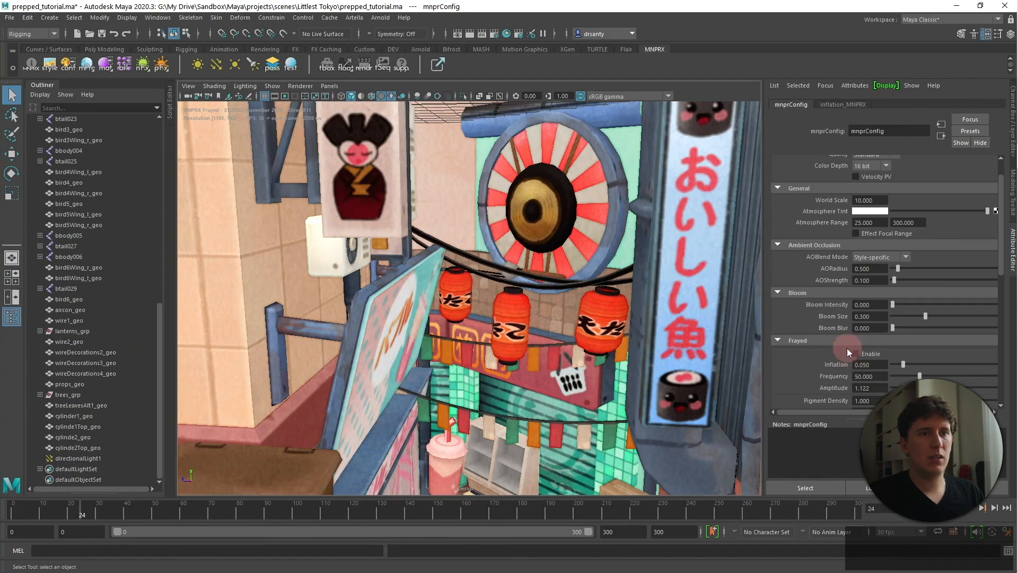
click(860, 355)
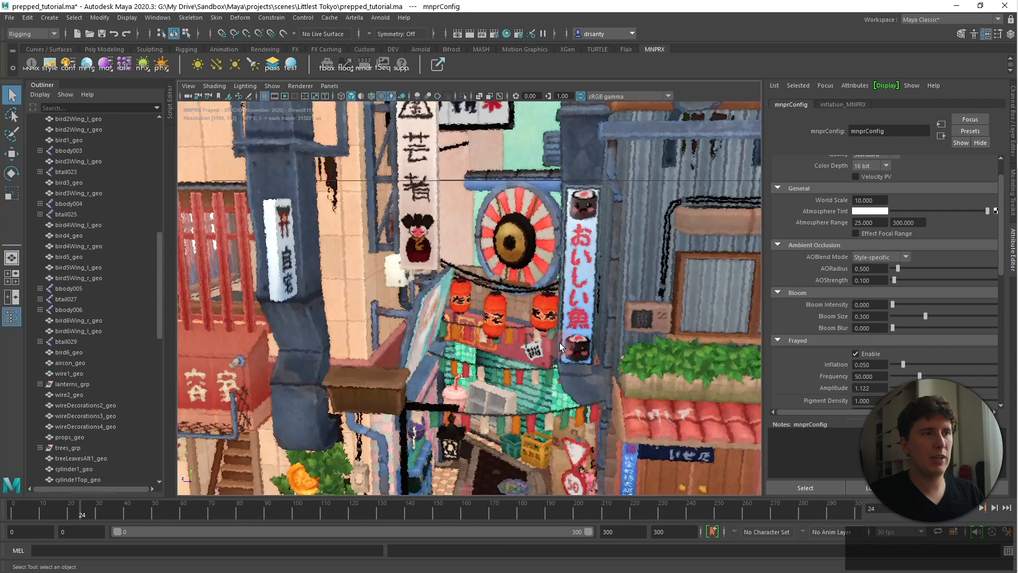
scroll(559, 343, down, 3)
drag(339, 517, 149, 514)
Survey the building and street sides of the scene for other parented geometry with the Frayed effect enabled.
scroll(355, 409, down, 5)
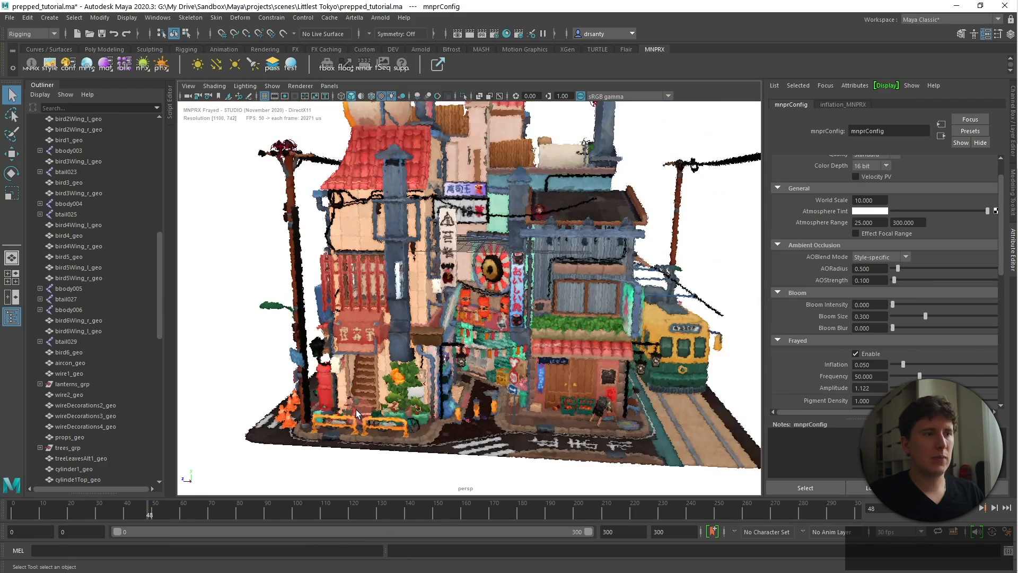
alt+drag(356, 409, 379, 412)
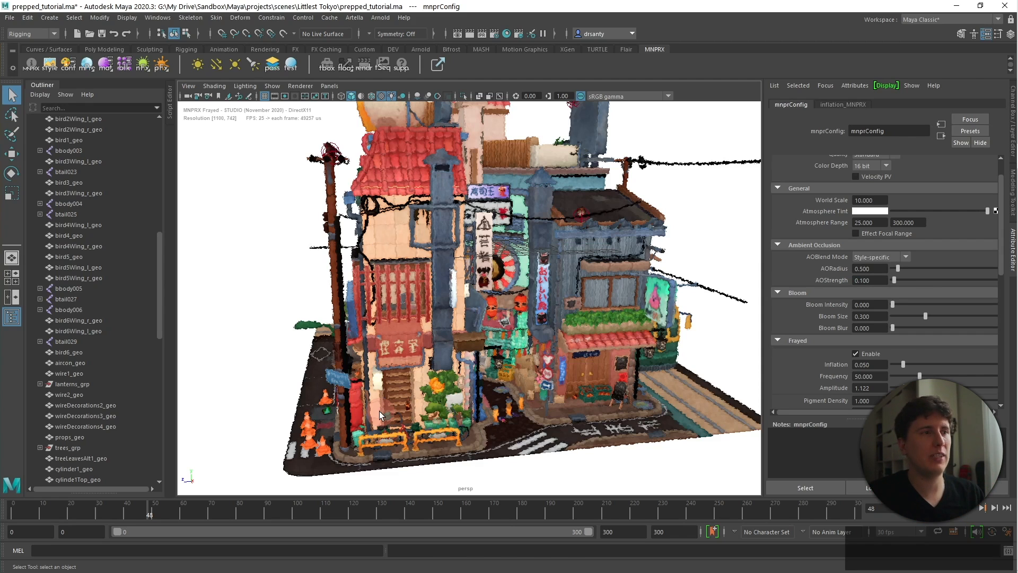
alt+middle_drag(390, 446, 475, 380)
scroll(472, 379, up, 5)
alt+drag(366, 384, 460, 376)
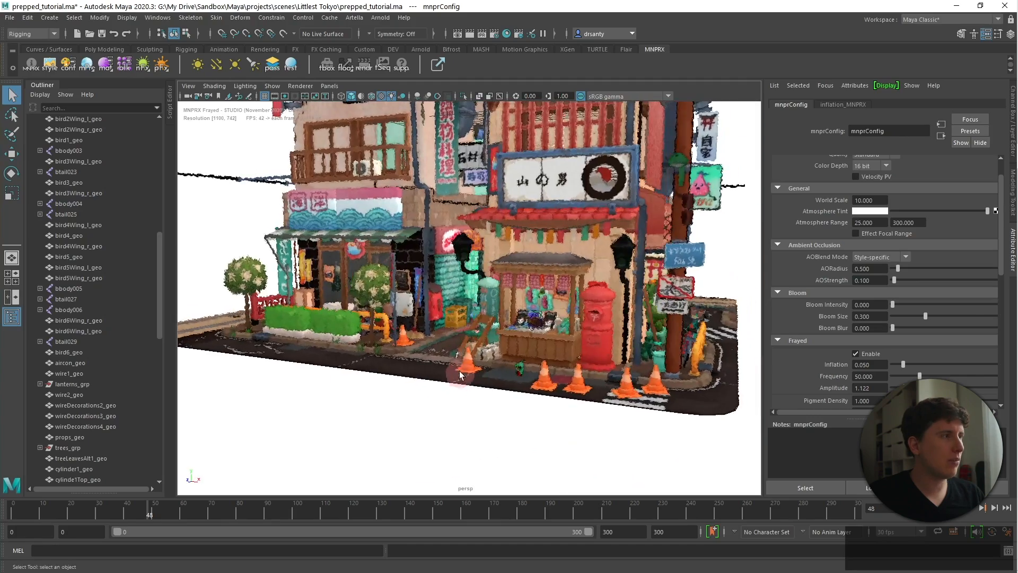
alt+middle_drag(427, 345, 561, 401)
alt+drag(562, 401, 456, 403)
alt+middle_drag(539, 436, 513, 326)
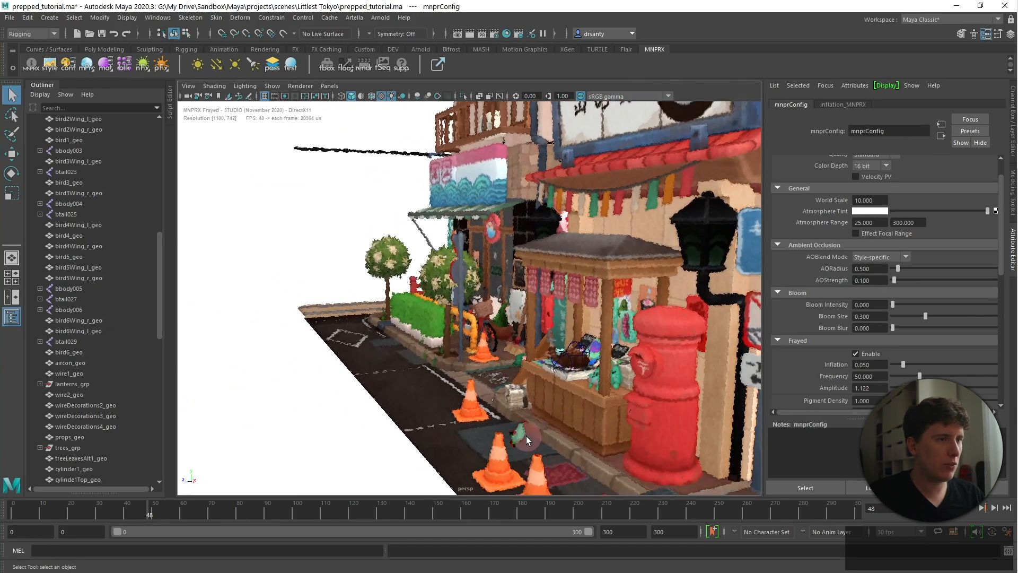
Select the small green sackGuy_geo character on the street and examine its child meshes up close and in the hierarchy.
click(519, 437)
key(f)
alt+drag(512, 427, 455, 379)
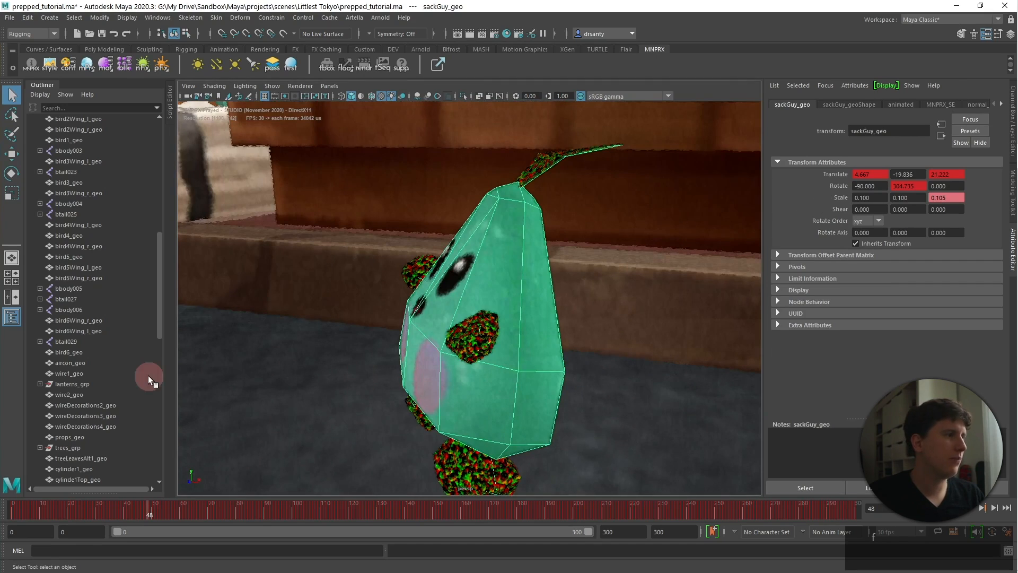
key(f)
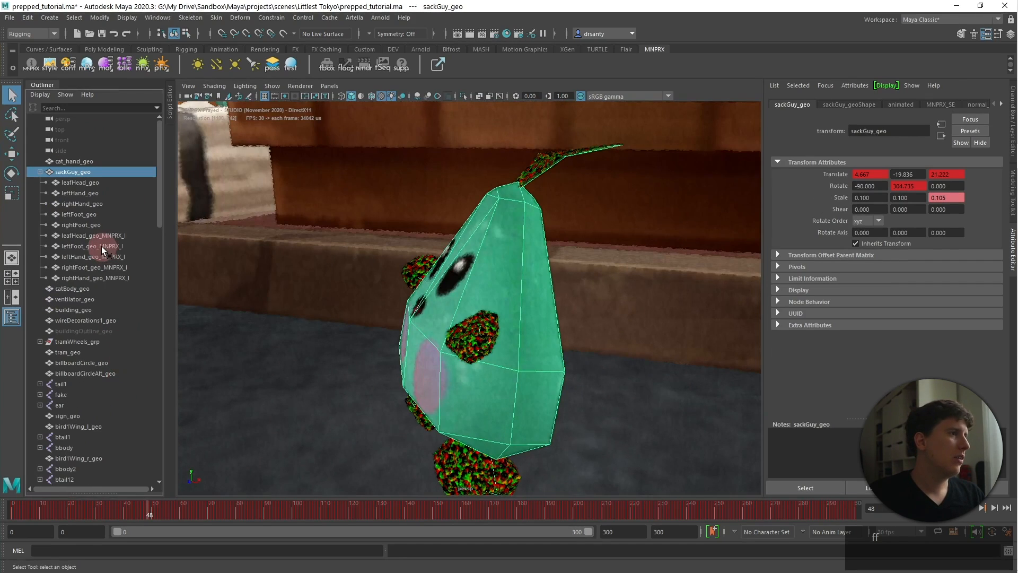
Disable the Frayed effect while working on the sackGuy_geo character.
click(68, 64)
click(856, 354)
alt+middle_drag(496, 370, 503, 361)
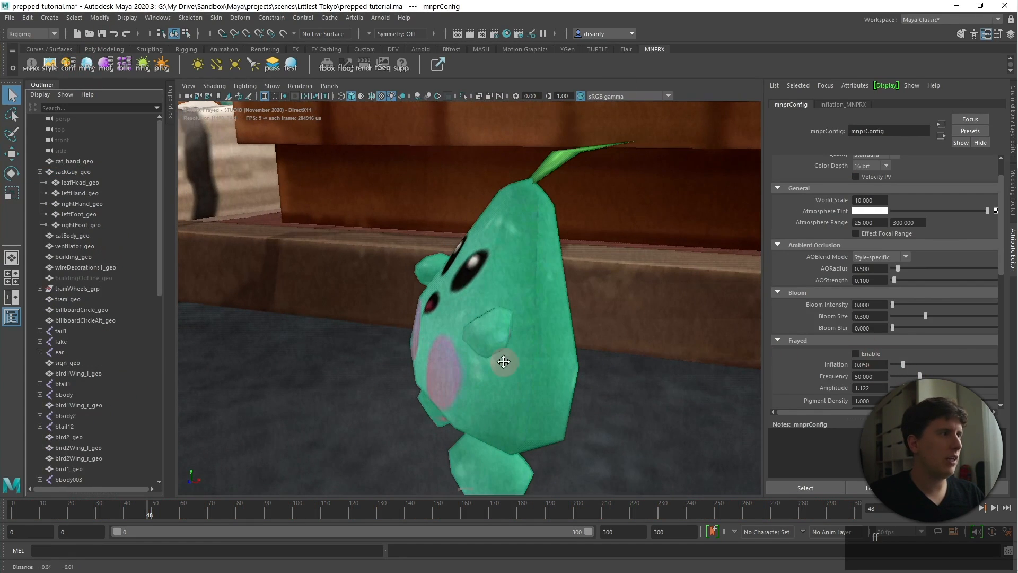
Group the sack character's five child meshes, from leafHead_geo to rightFoot_geo, and name the group sackExtremities_grp.
click(95, 183)
shift+click(88, 224)
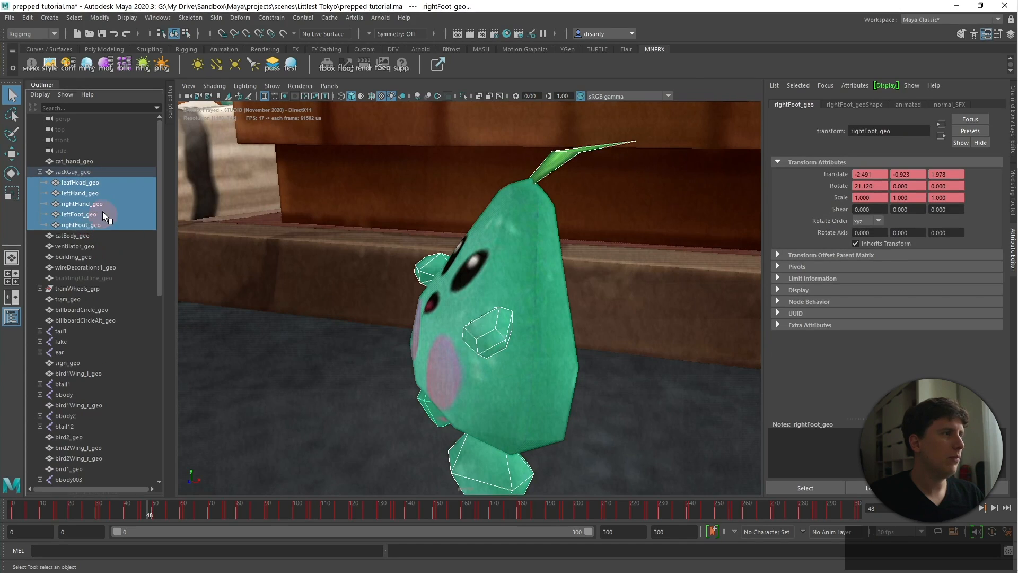
alt+drag(549, 378, 504, 366)
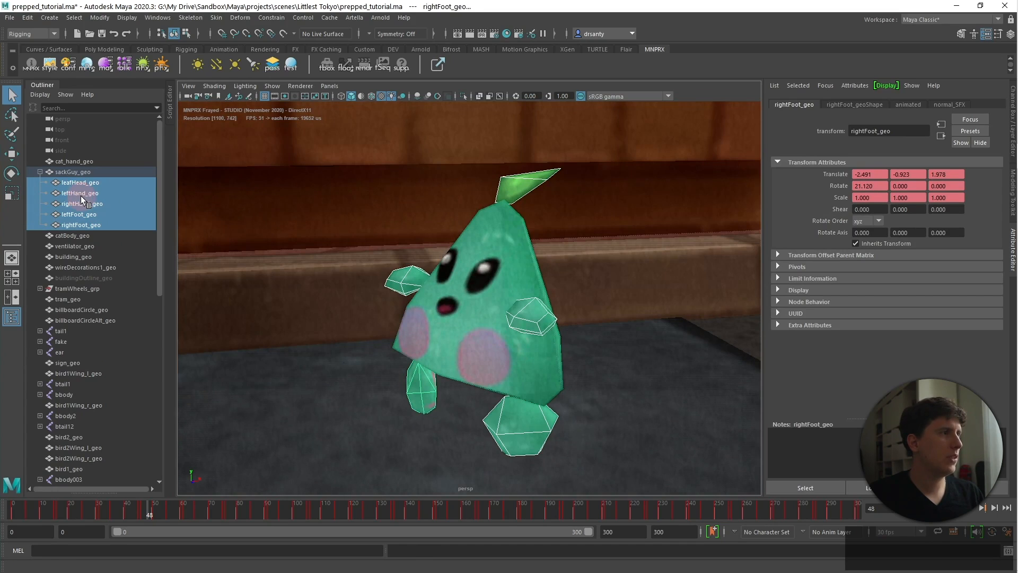
key(ctrl+g)
double_click(73, 183)
text(sack)
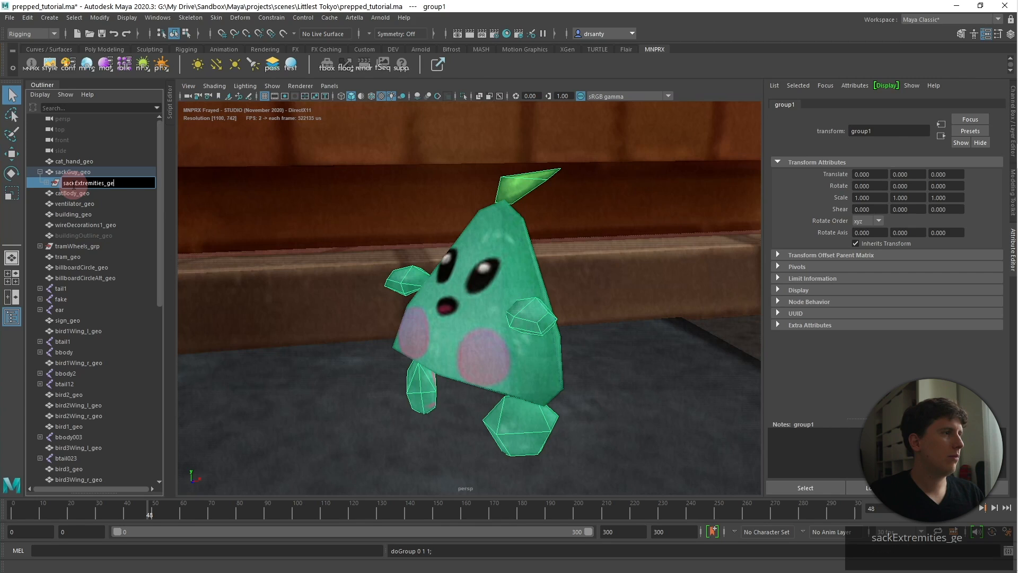
text(Extremities_grp)
key(Return)
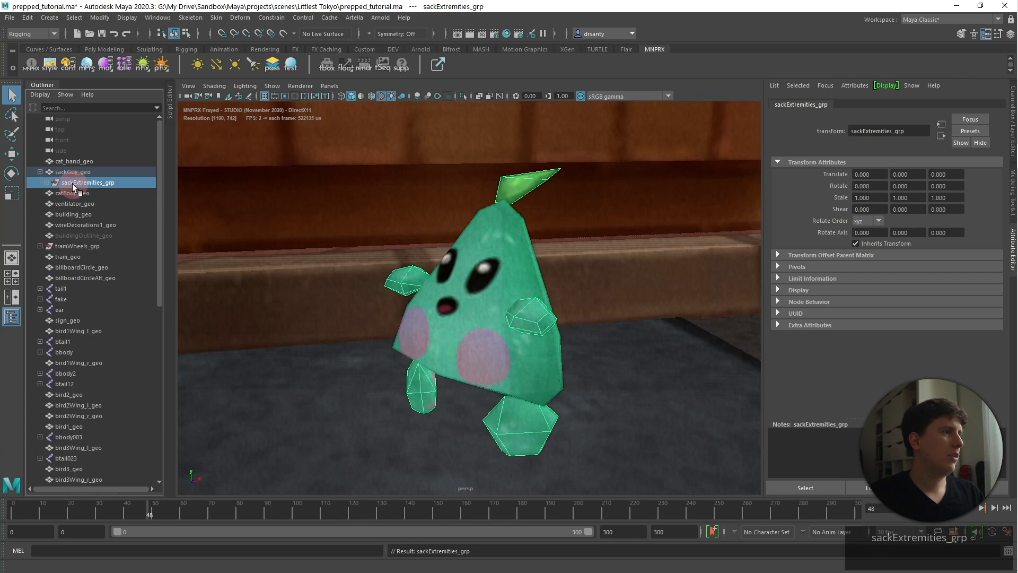
Move sackExtremities_grp out of sackGuy_geo to the top level of the hierarchy and parent-constrain it to sackGuy_geo.
drag(73, 170, 72, 167)
click(82, 183)
ctrl+click(85, 172)
click(272, 18)
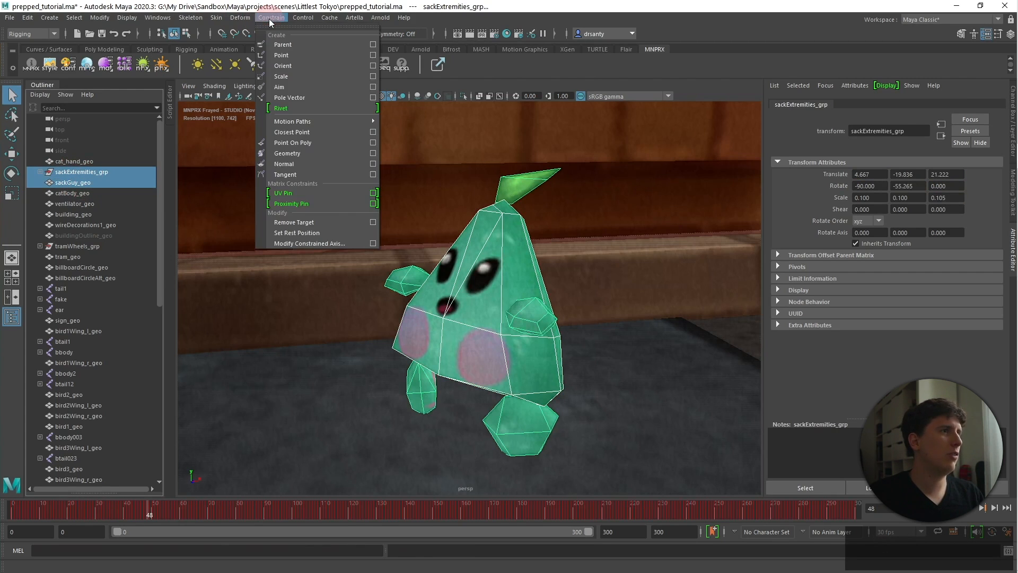
click(287, 42)
Enable the Frayed effect again and inspect the sack character and the whole building scene with it.
click(68, 65)
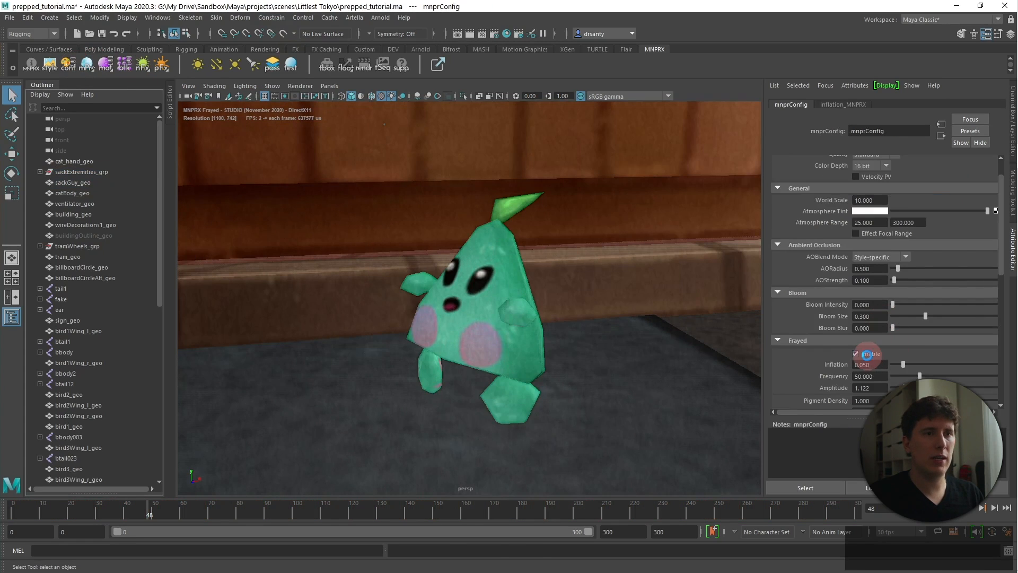
scroll(489, 359, down, 8)
alt+middle_drag(465, 321, 469, 362)
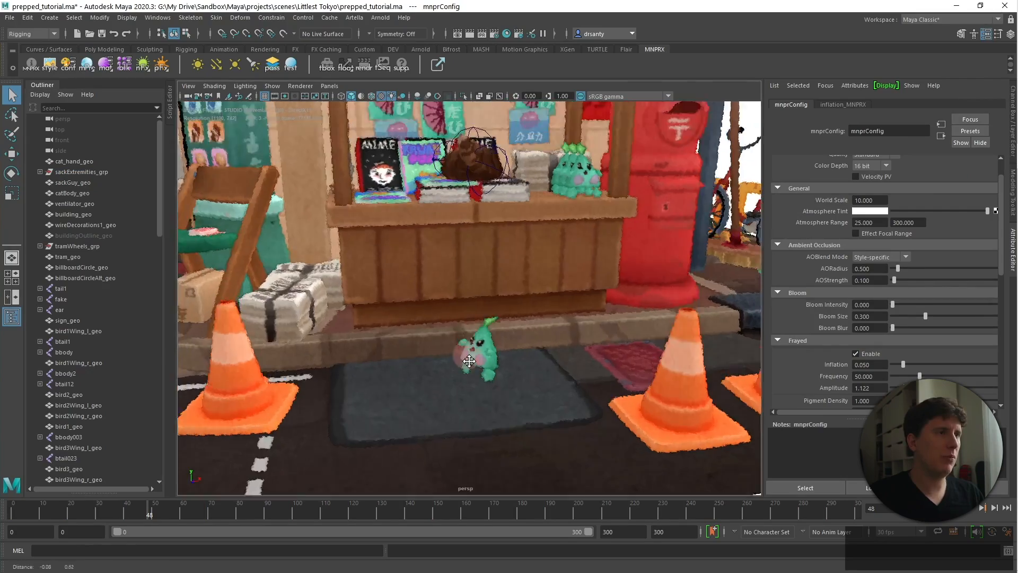
scroll(470, 360, down, 8)
alt+middle_drag(455, 255, 540, 330)
alt+drag(454, 238, 453, 295)
scroll(561, 321, down, 2)
alt+drag(557, 293, 388, 307)
alt+middle_drag(416, 241, 422, 274)
scroll(432, 273, down, 5)
scroll(470, 277, up, 5)
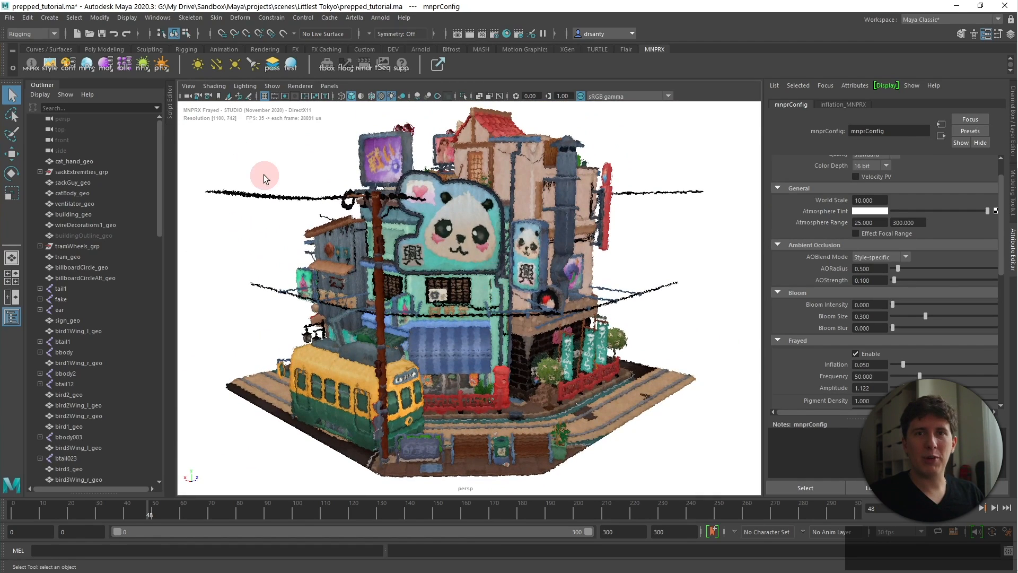
Save the scene under the new file name preppedFixed_tutorial.ma.
click(10, 18)
click(55, 71)
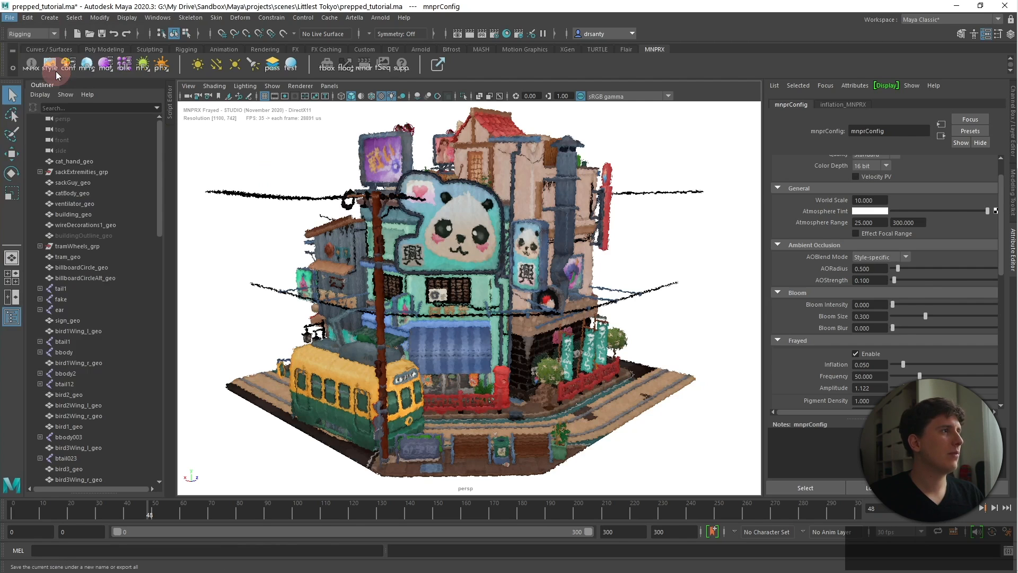
click(301, 420)
text(Fixed)
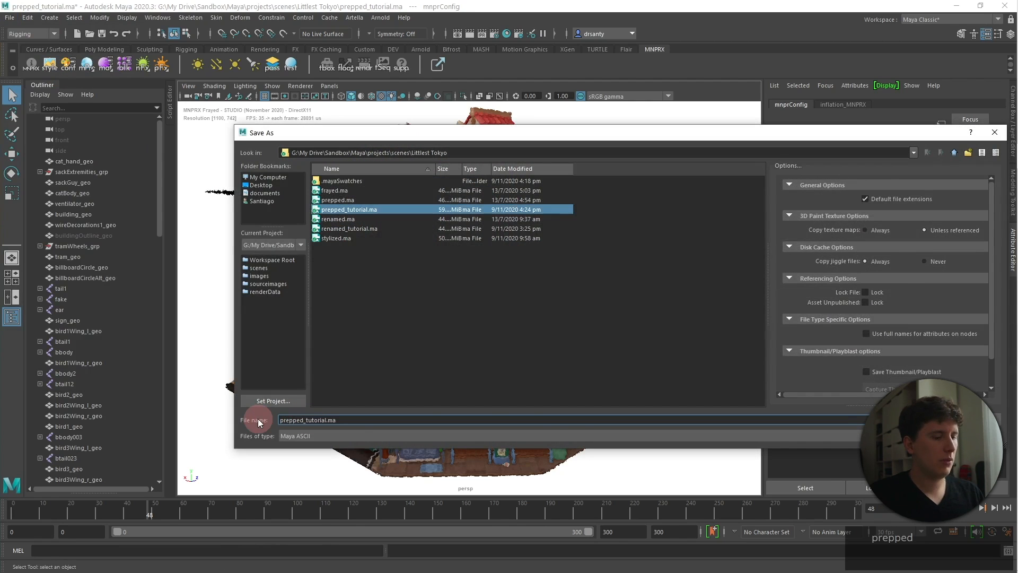
key(Return)
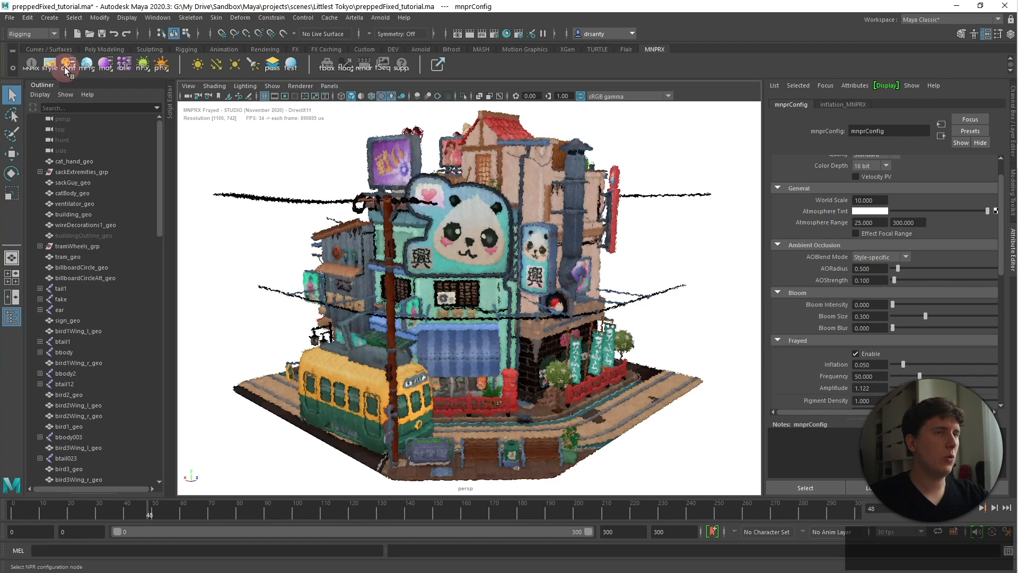
Set the Frayed amplitude to 0.7 in the mnprConfig node.
click(798, 245)
scroll(797, 249, up, 2)
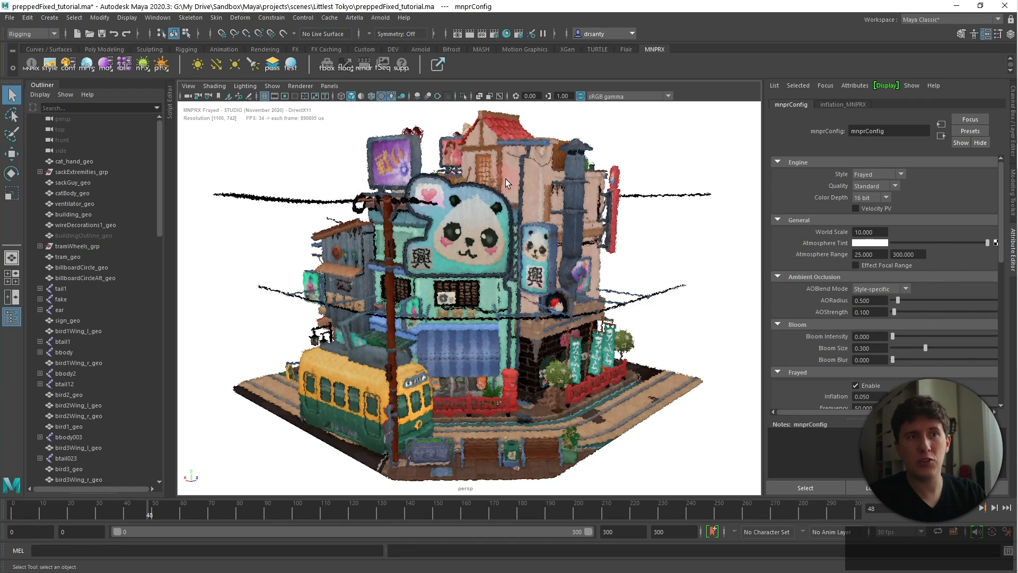
scroll(800, 258, down, 2)
scroll(801, 258, down, 1)
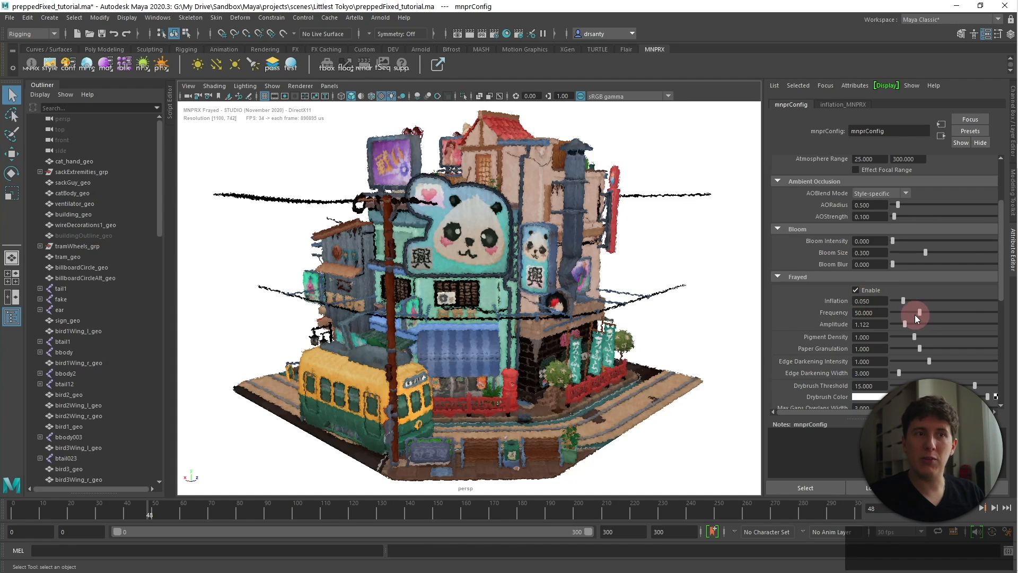
scroll(648, 330, up, 2)
alt+middle_drag(648, 330, 637, 332)
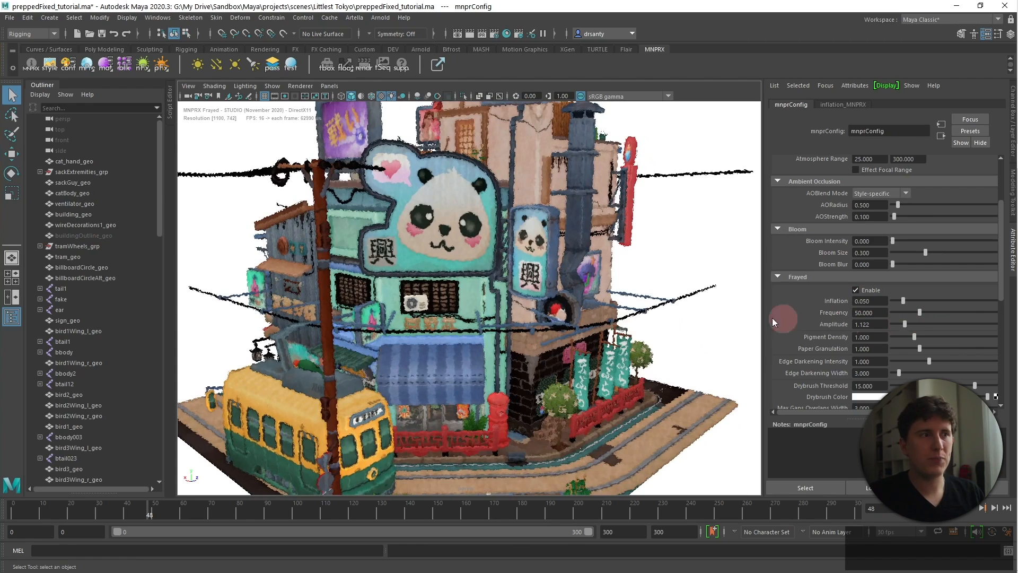
scroll(600, 320, down, 3)
alt+middle_drag(529, 308, 529, 313)
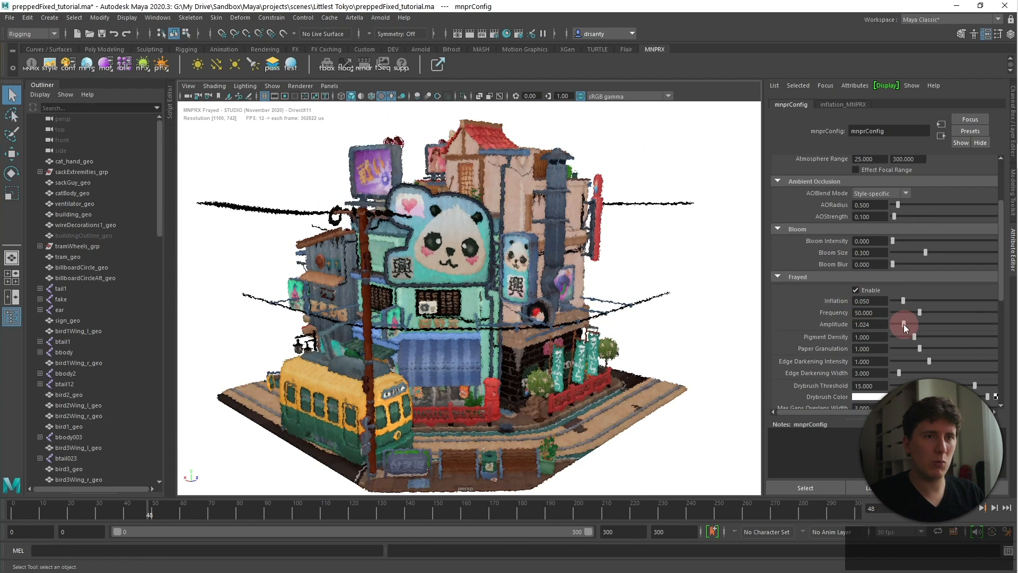
drag(900, 324, 811, 325)
text(0.7)
key(Return)
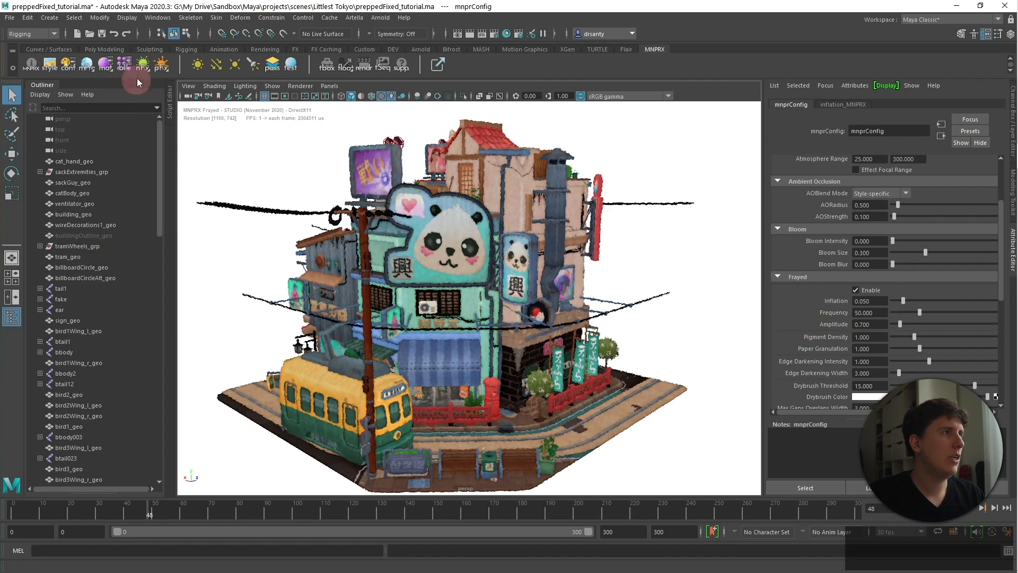
Open the mnprFX painting controls, dismiss the Tool Settings, and examine the Frayed edge amplitude options.
click(161, 65)
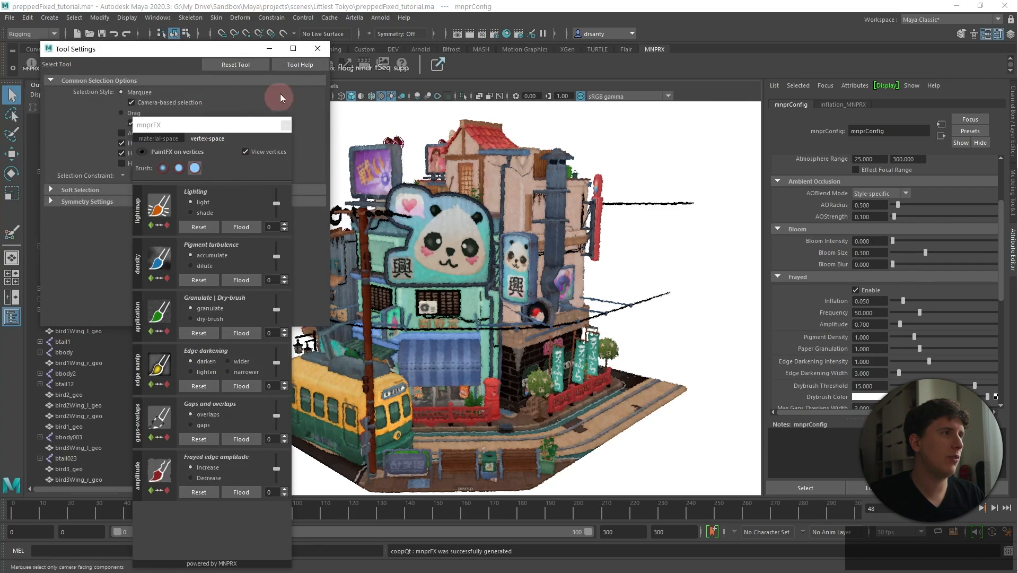
click(318, 48)
alt+middle_drag(564, 346, 597, 339)
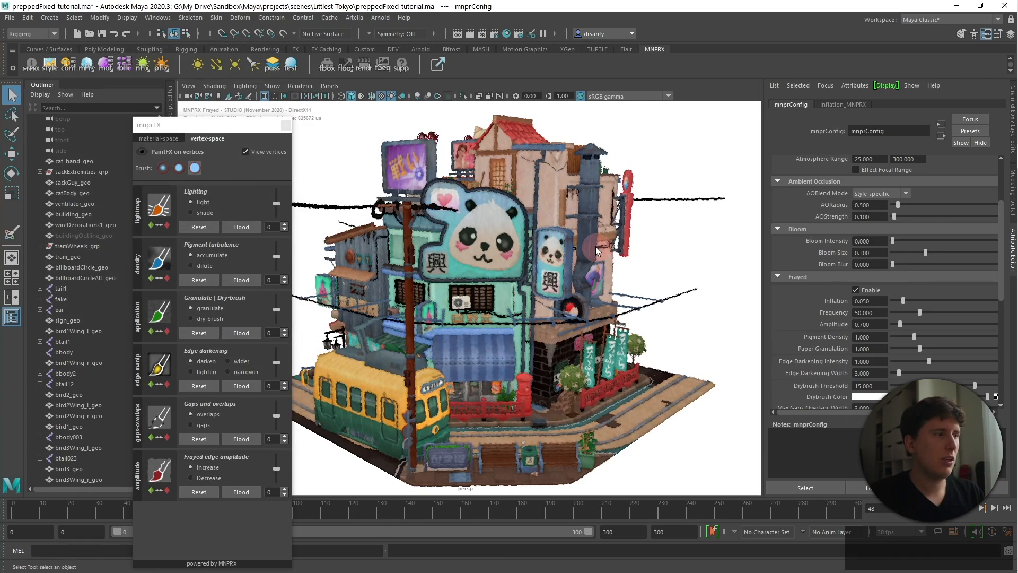
click(190, 467)
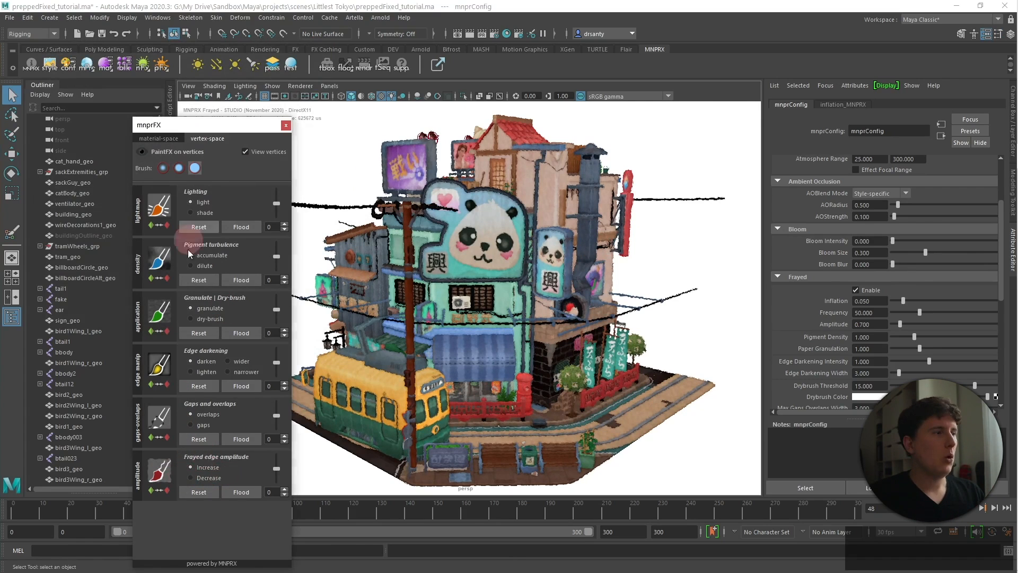
click(193, 492)
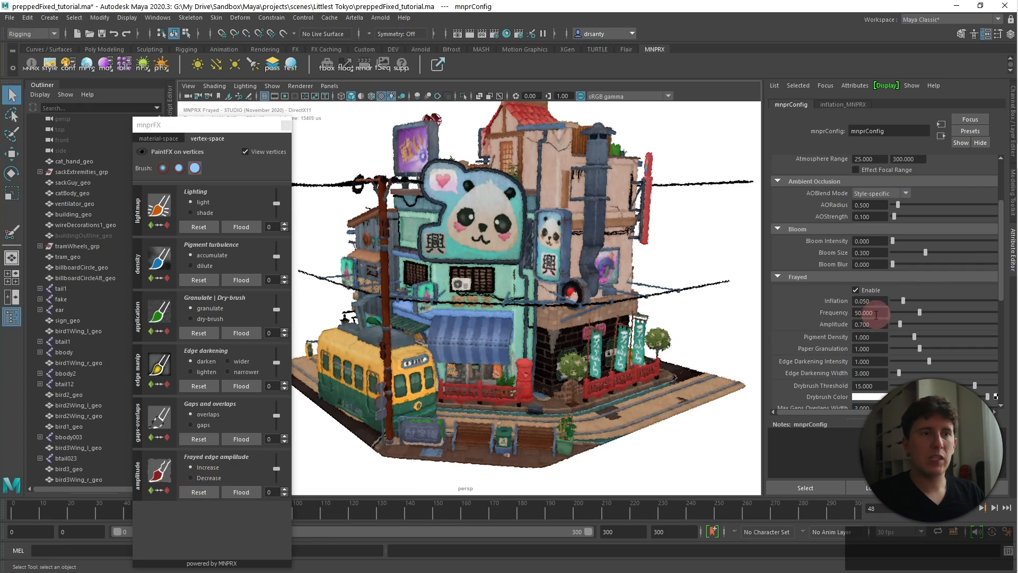
Display inflatedNoiseTarget in the viewport through the Pass Inspector, keeping its window clear of the Frayed attributes.
click(874, 312)
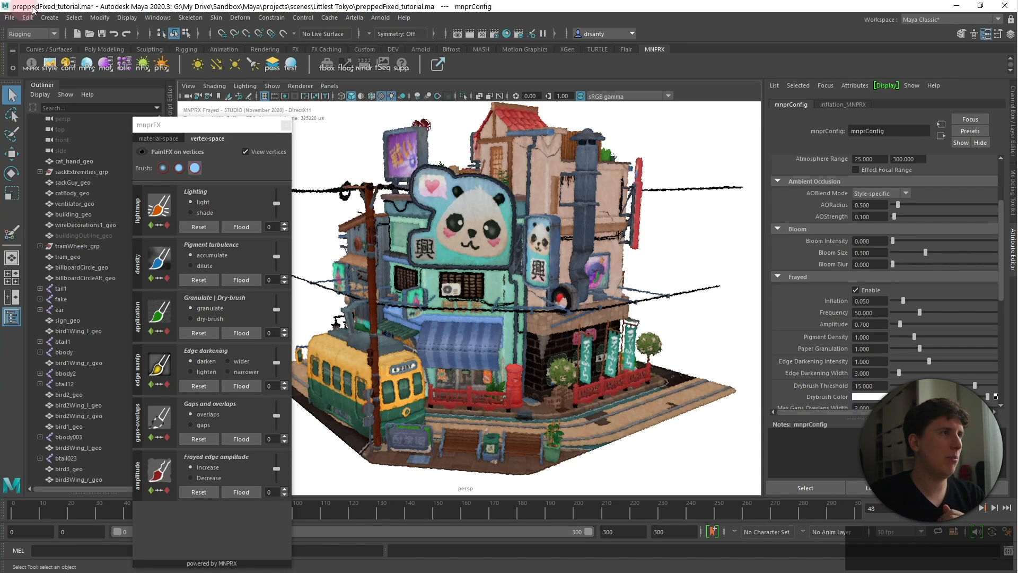
click(271, 66)
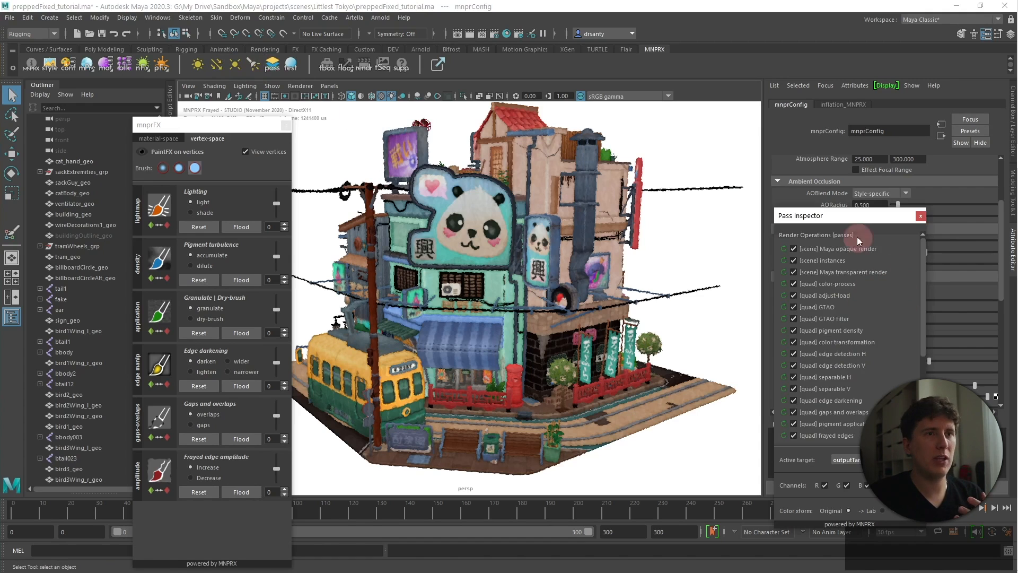
click(846, 460)
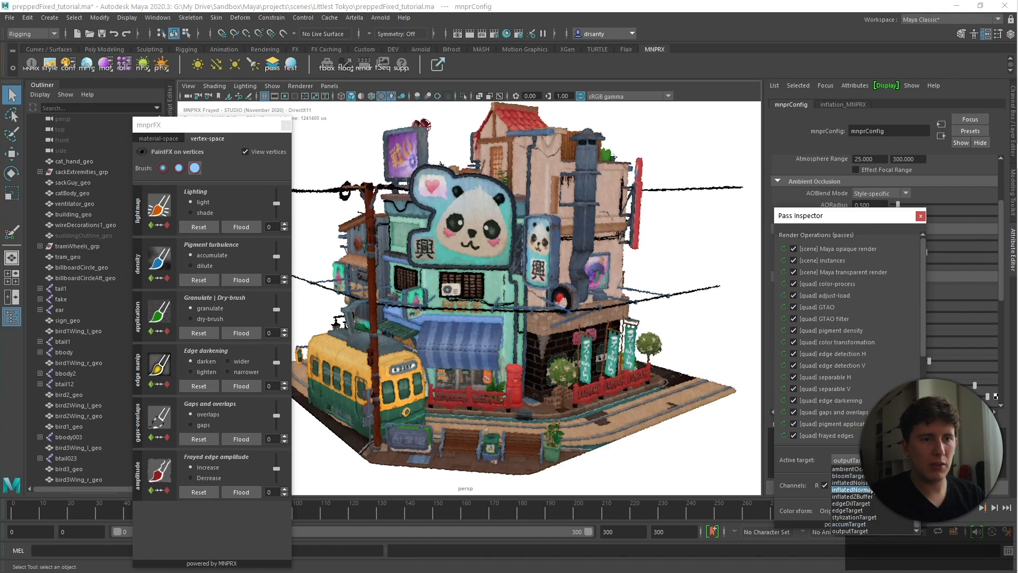
click(848, 483)
drag(802, 215, 83, 167)
click(798, 346)
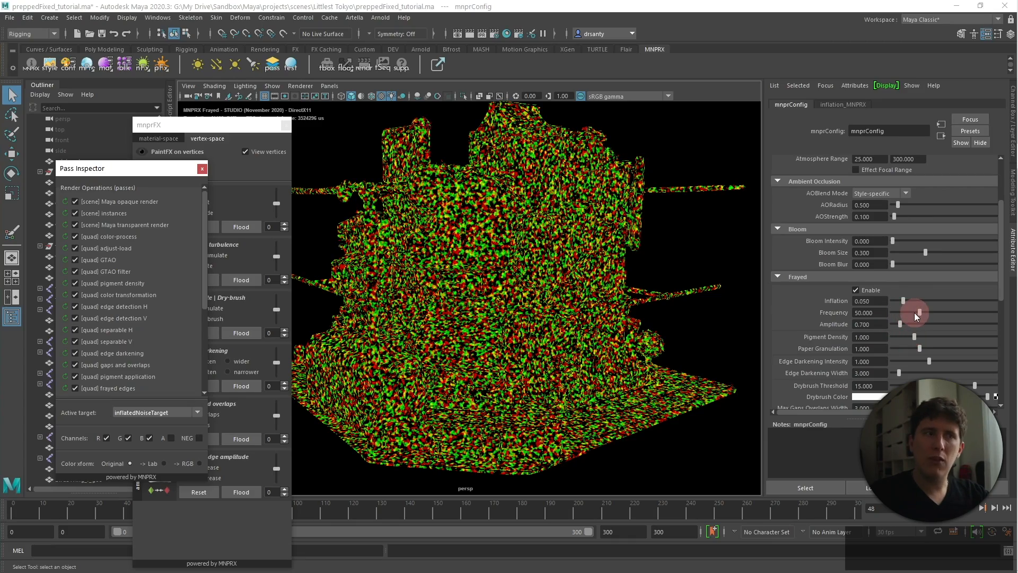
Lower the Frayed frequency to about 23.4 and display outputTarget in the viewport.
drag(918, 313, 905, 313)
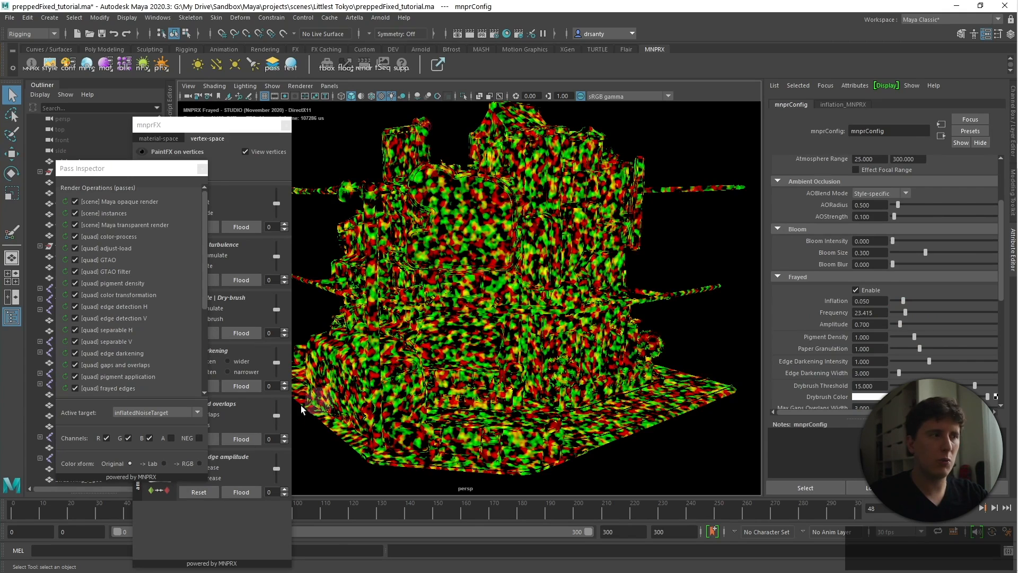
click(164, 412)
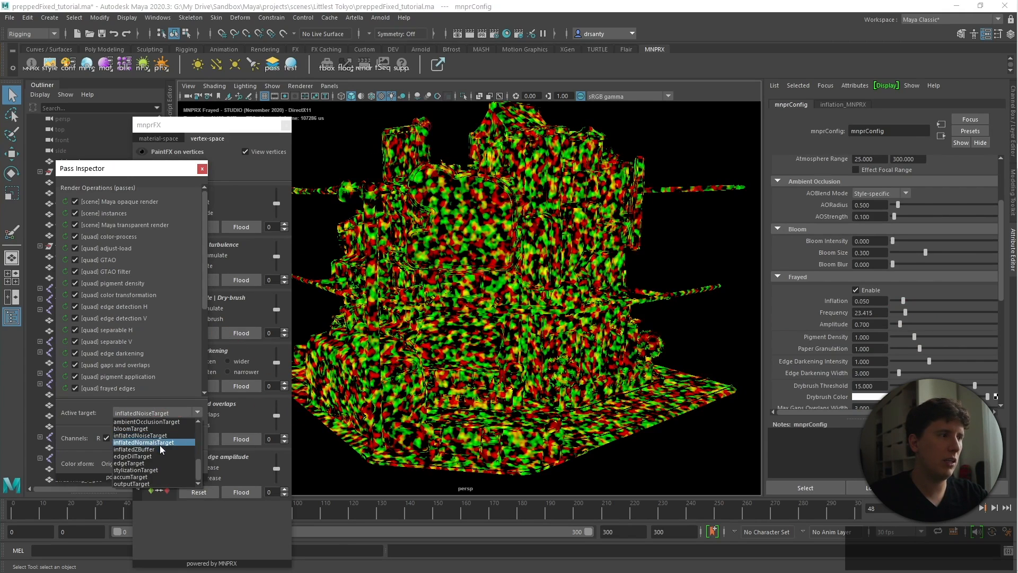
click(148, 484)
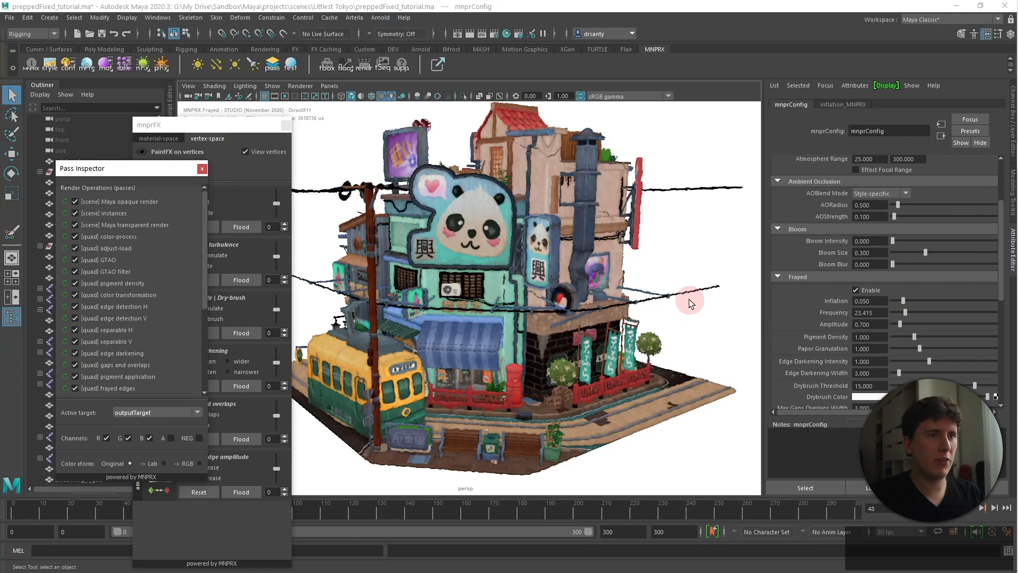
Lower the Frayed frequency to about 13.7 and inspect the noise pattern in inflatedNoiseTarget.
drag(905, 314, 900, 314)
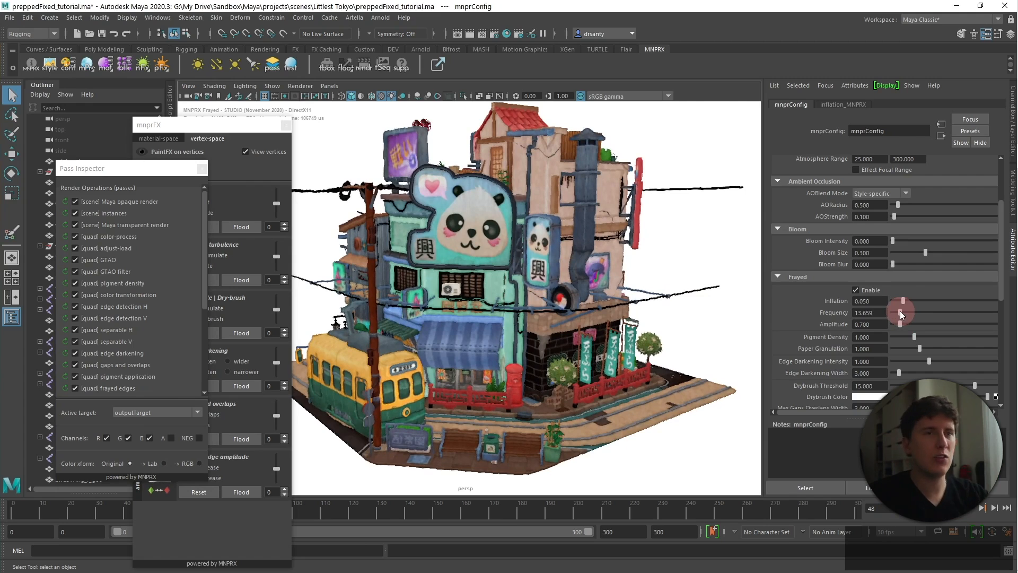
click(131, 424)
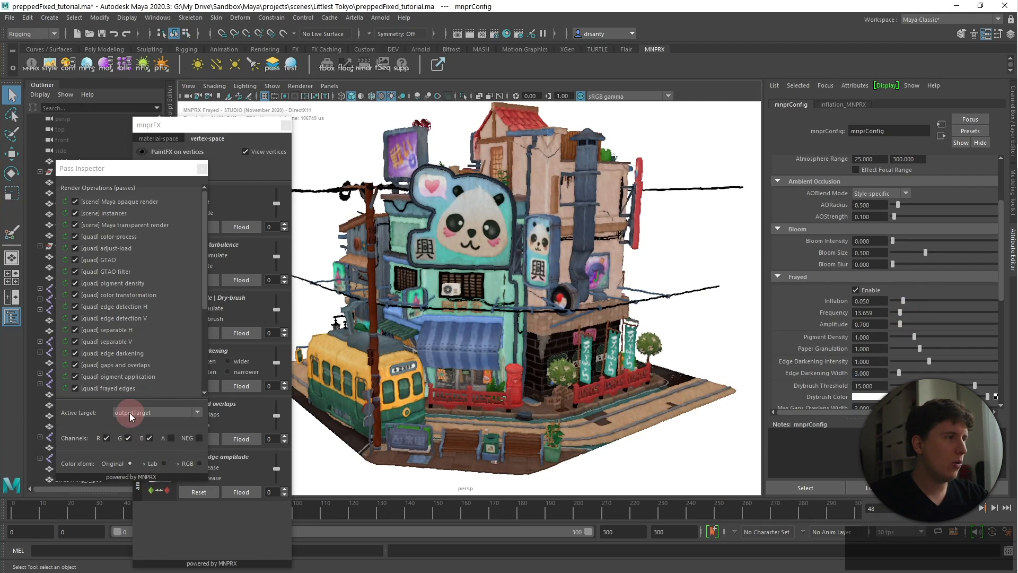
click(223, 419)
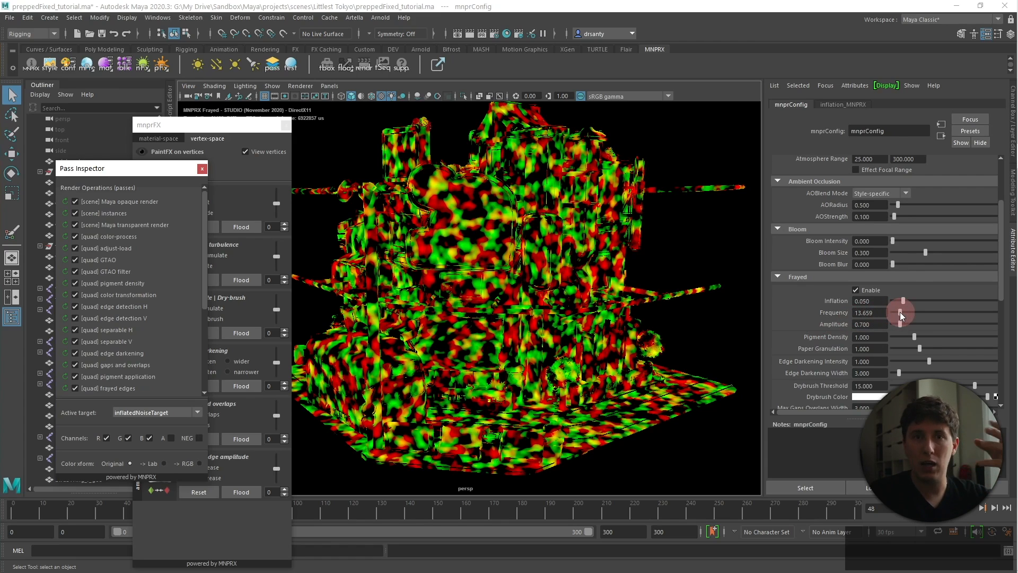
Raise the Frayed frequency to 200 and return the viewport display to outputTarget.
drag(900, 312, 1008, 307)
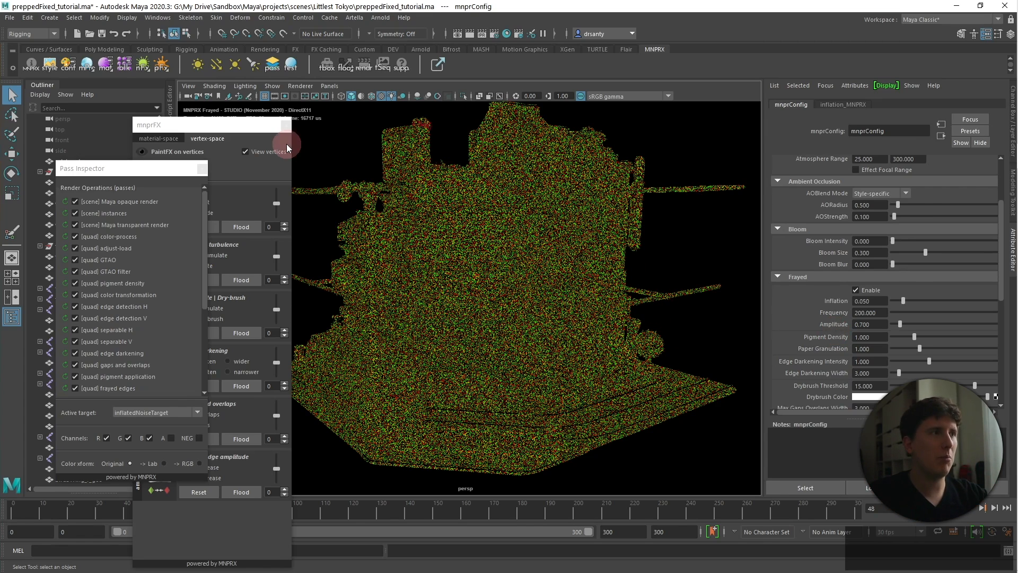
click(171, 413)
click(138, 484)
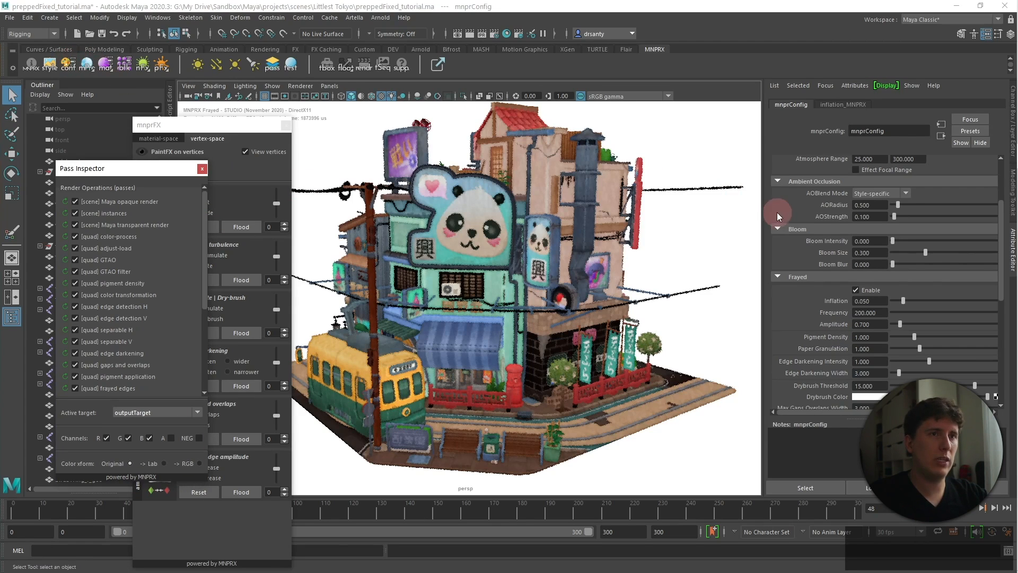
Set the render engine's quality to TAA in mnprConfig.
scroll(778, 212, up, 3)
click(879, 187)
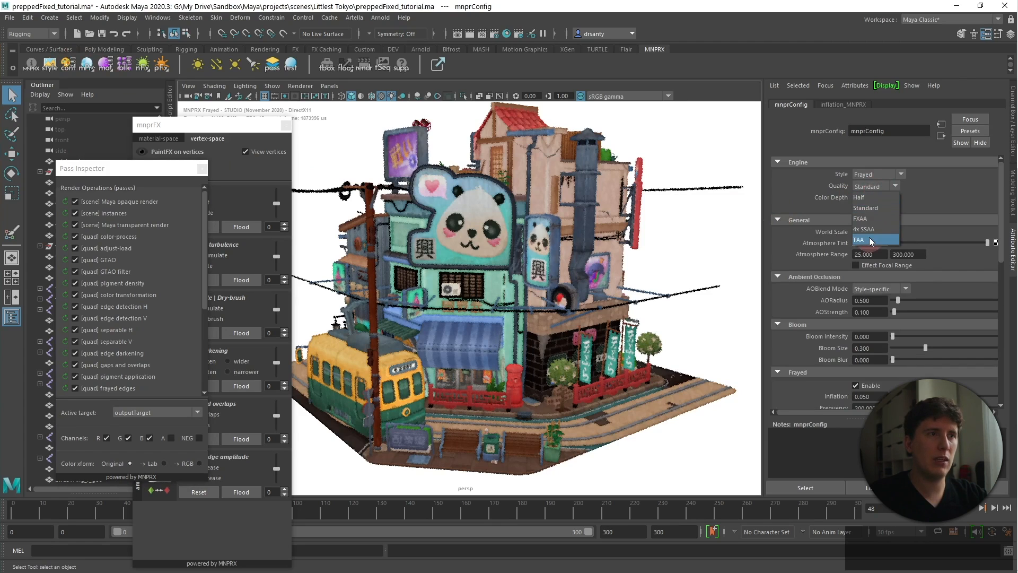
click(870, 238)
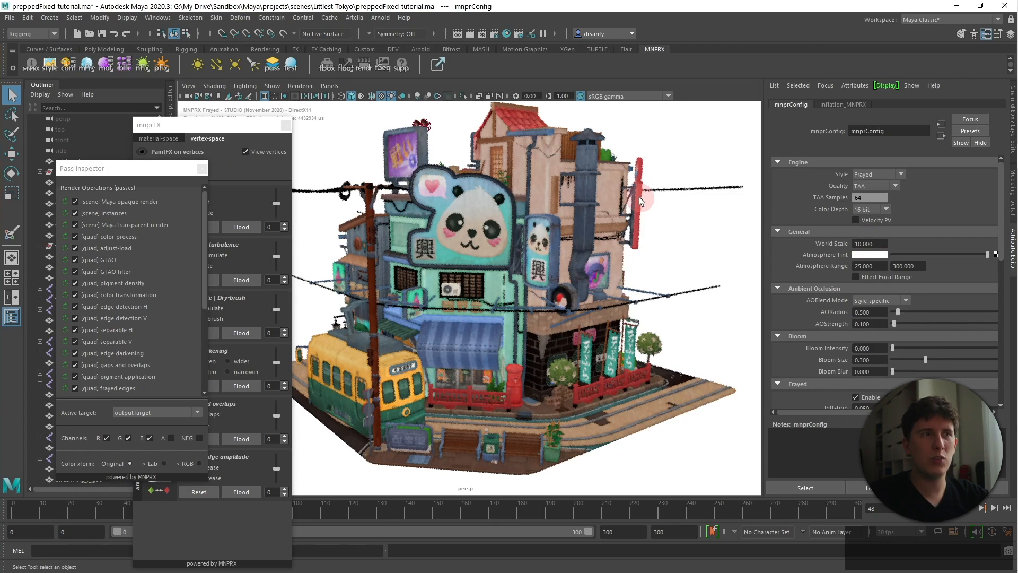
scroll(789, 292, down, 2)
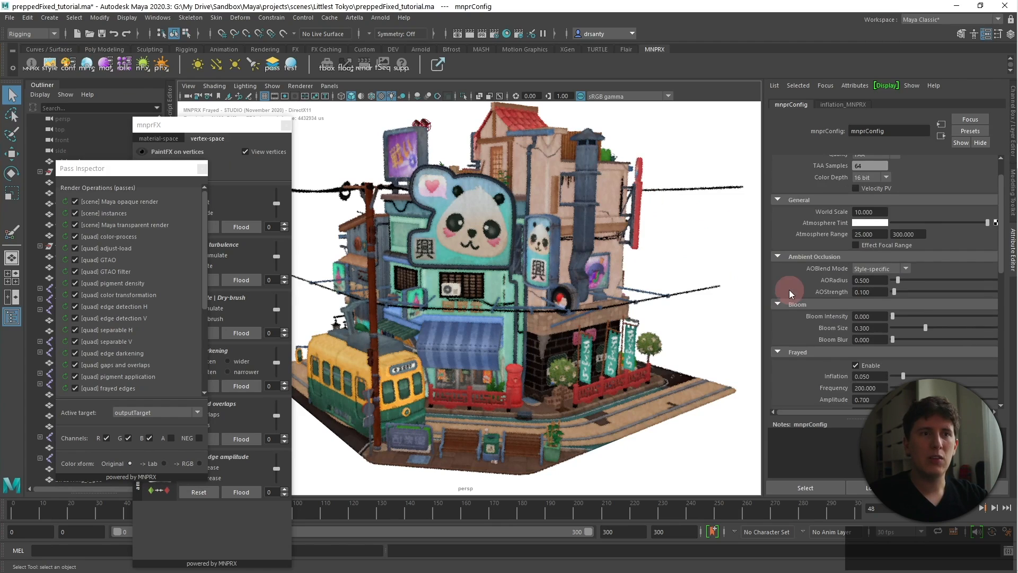
Set the global Frayed frequency to 100 in mnprConfig.
scroll(843, 323, down, 10)
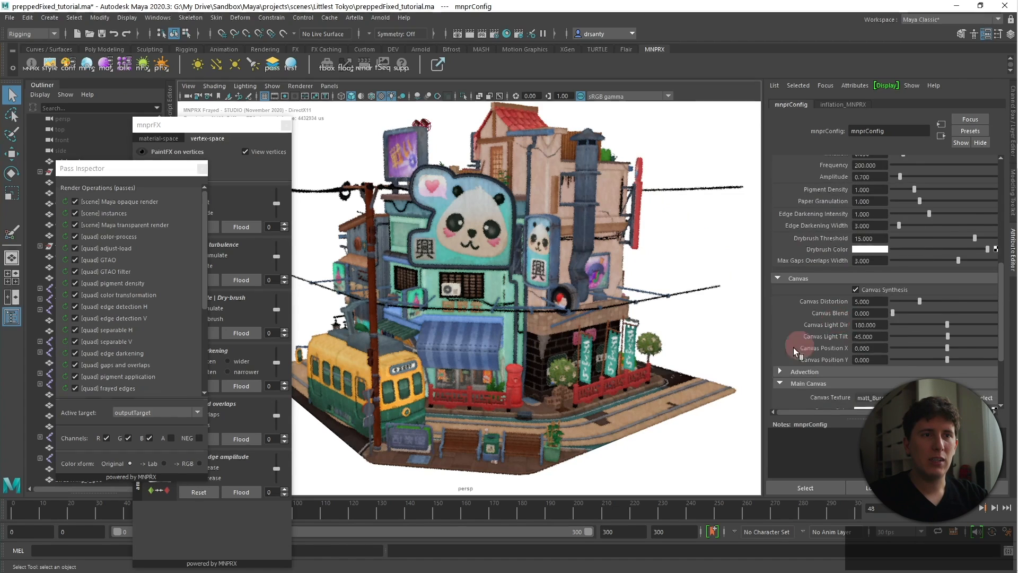
scroll(817, 348, up, 5)
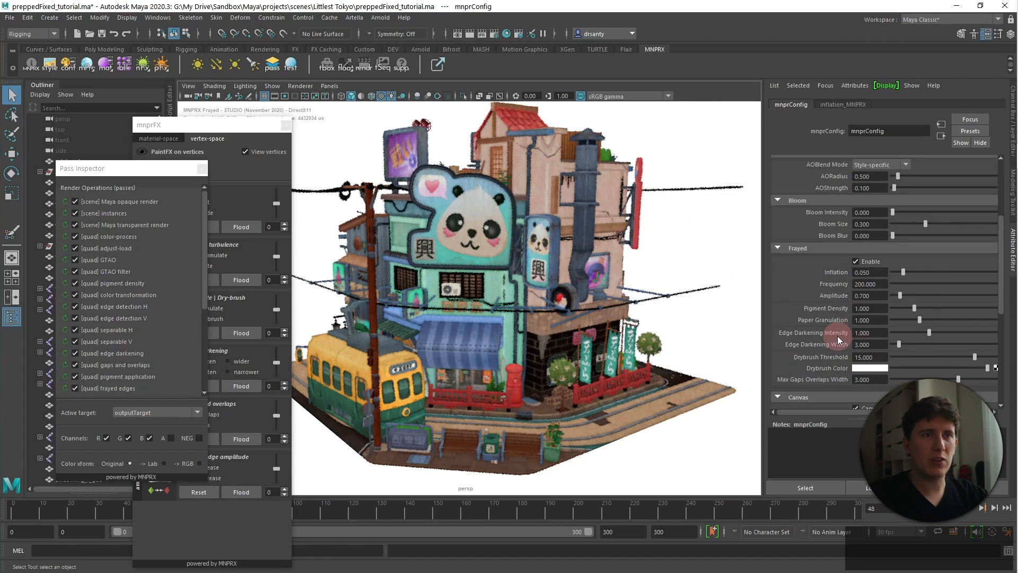
click(873, 284)
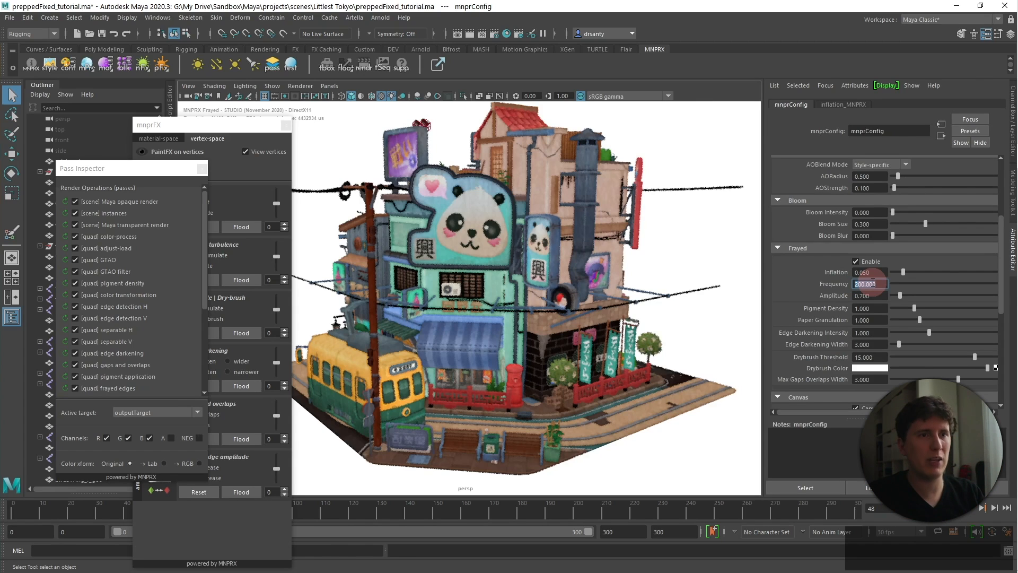
key(Return)
text(100)
key(Return)
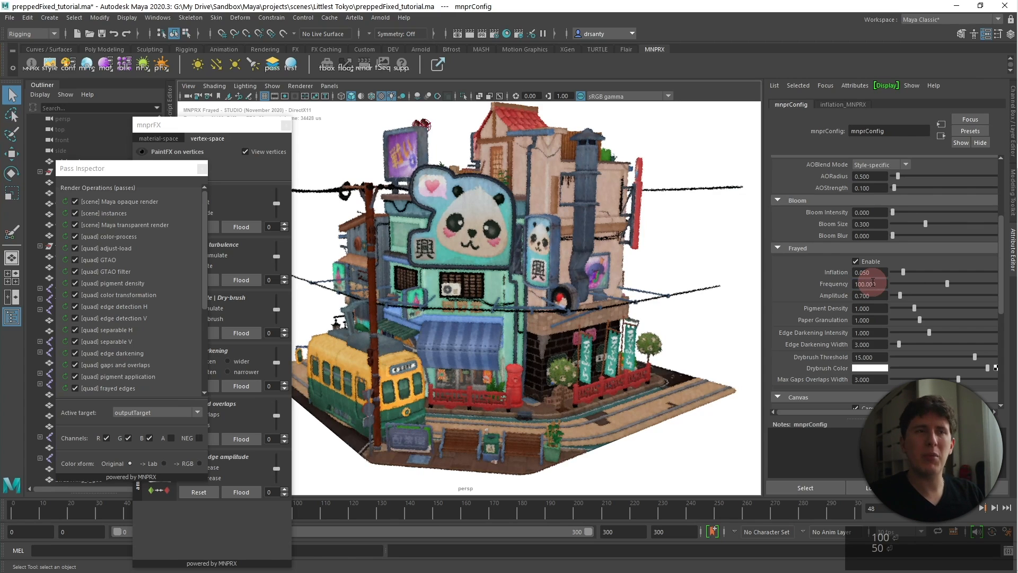
alt+middle_drag(593, 301, 597, 305)
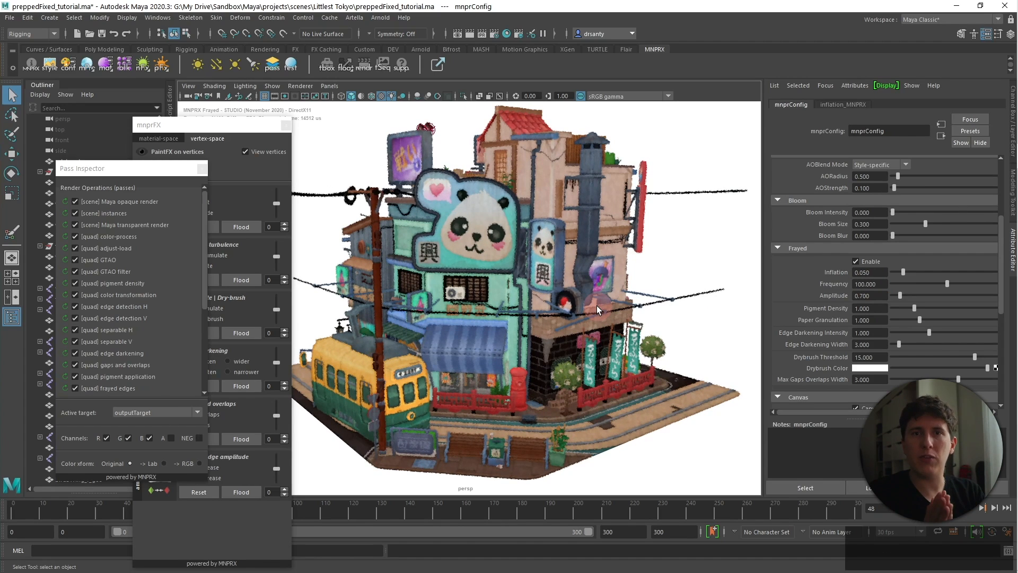
Close the mnprFX window and set the Frayed edge darkening intensity to 3 and edge darkening width to 0.
click(286, 125)
alt+drag(478, 258, 438, 281)
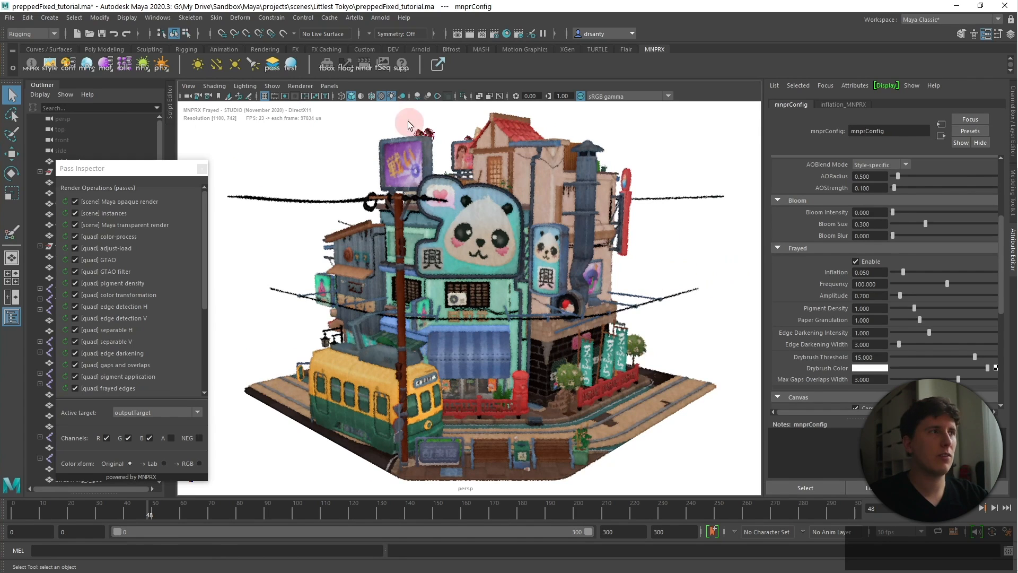
scroll(832, 287, down, 3)
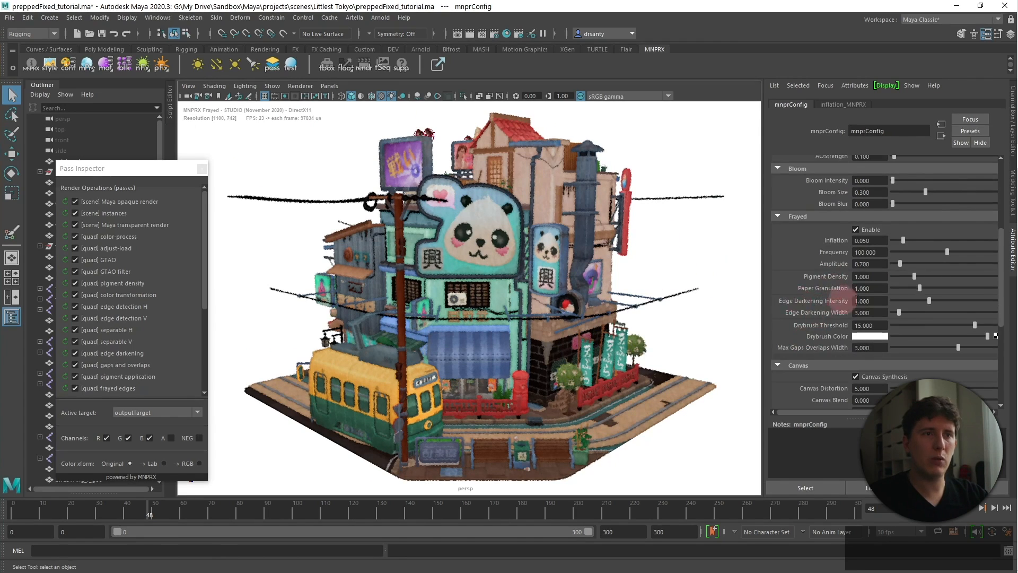
drag(931, 300, 908, 302)
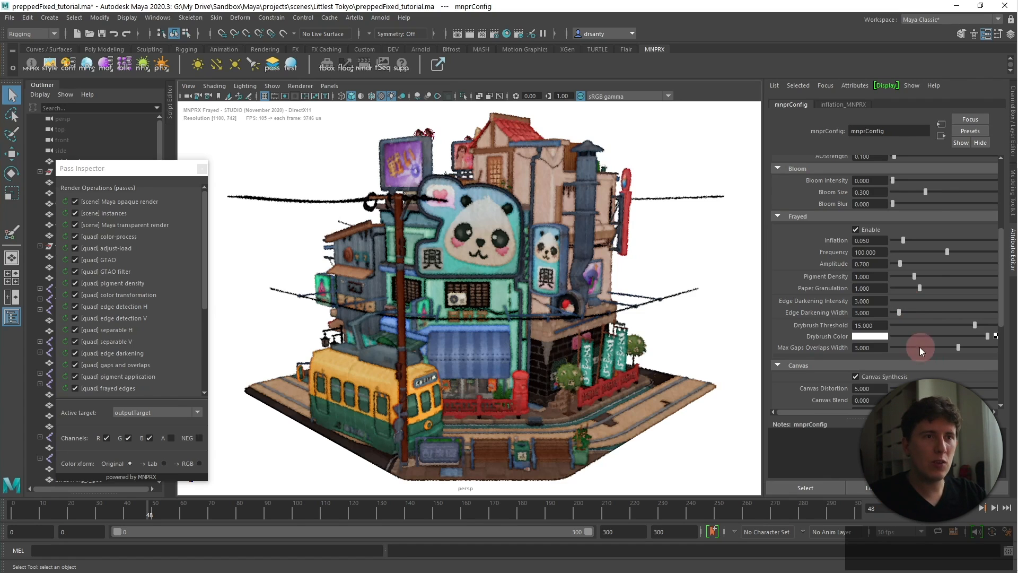
drag(898, 309, 890, 308)
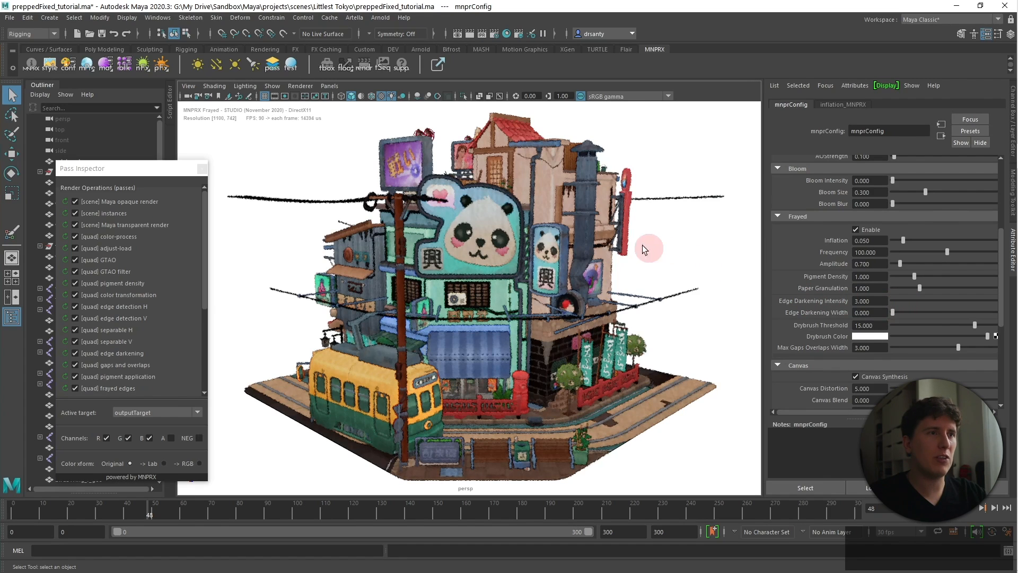
Magnify the render at 200% with the screen magnifier, dismiss the magnifier and close the Pass Inspector window.
key(super+equal)
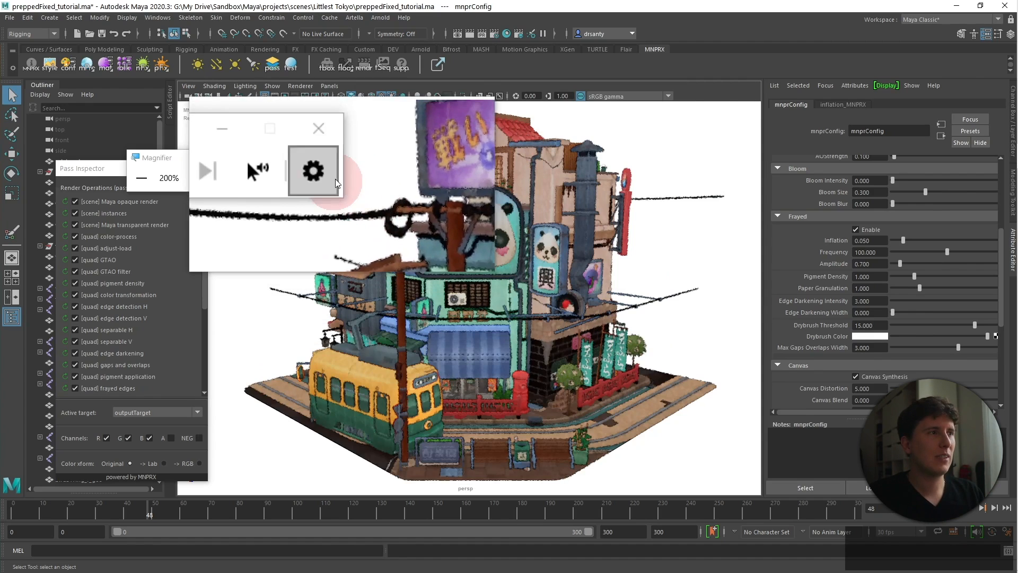
click(330, 157)
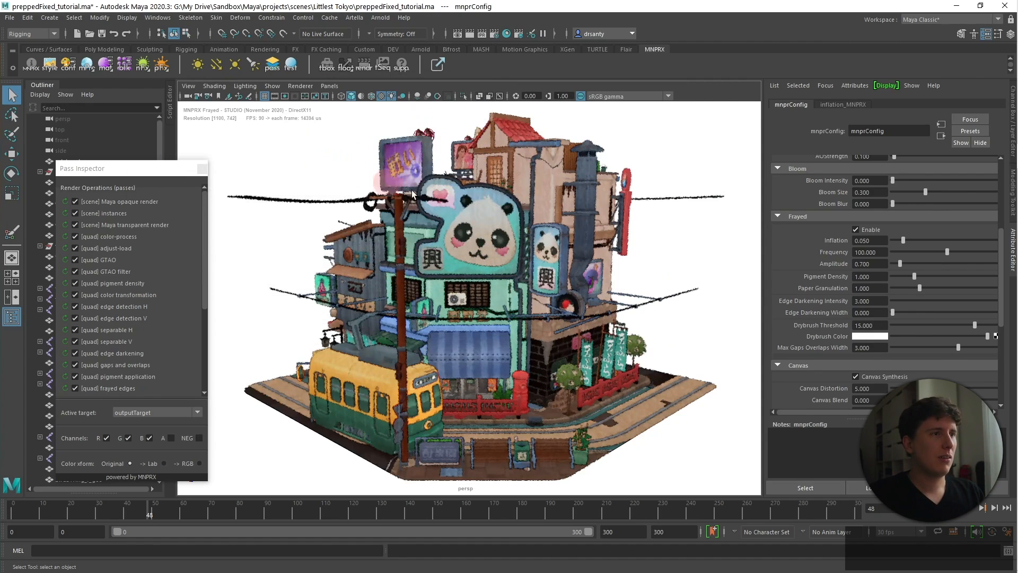
click(202, 168)
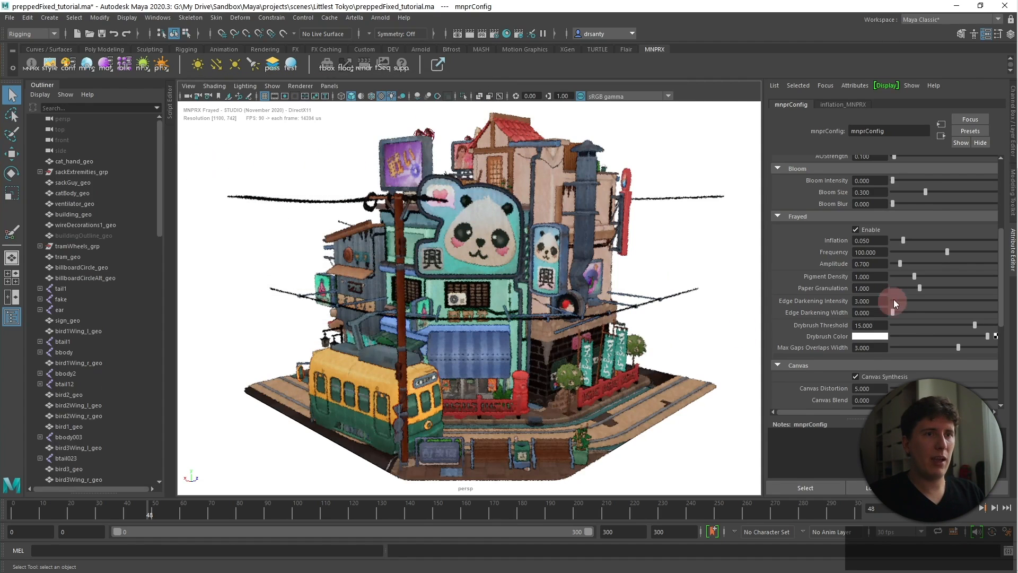
Turn off the display of joints in the viewport and clear the selection.
click(430, 134)
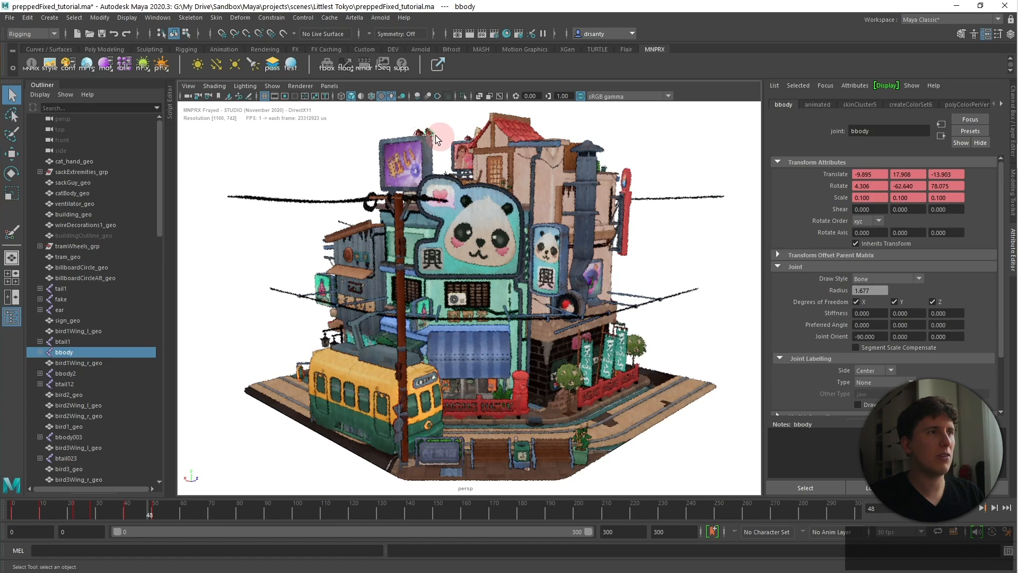
click(272, 86)
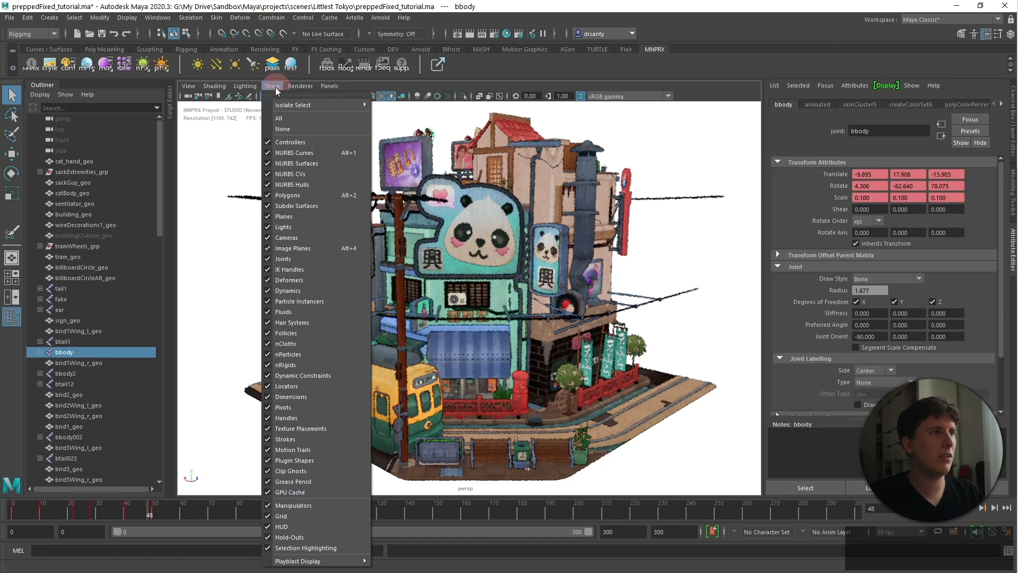
click(291, 259)
click(692, 259)
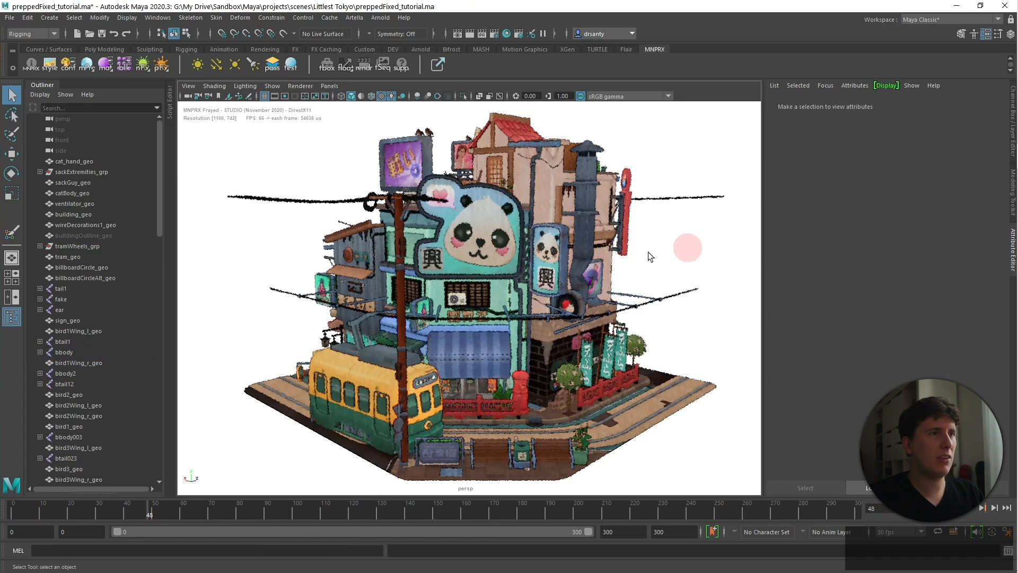
Select building_geo and raise the pigment turbulence noise and scale of its materials in the material-space NoiseFX controls.
click(527, 184)
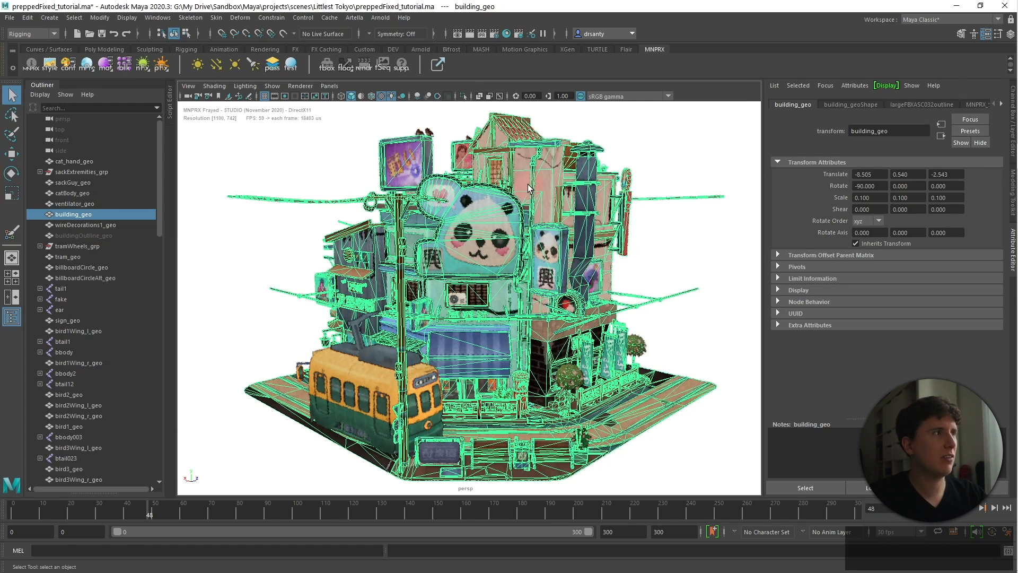
click(135, 60)
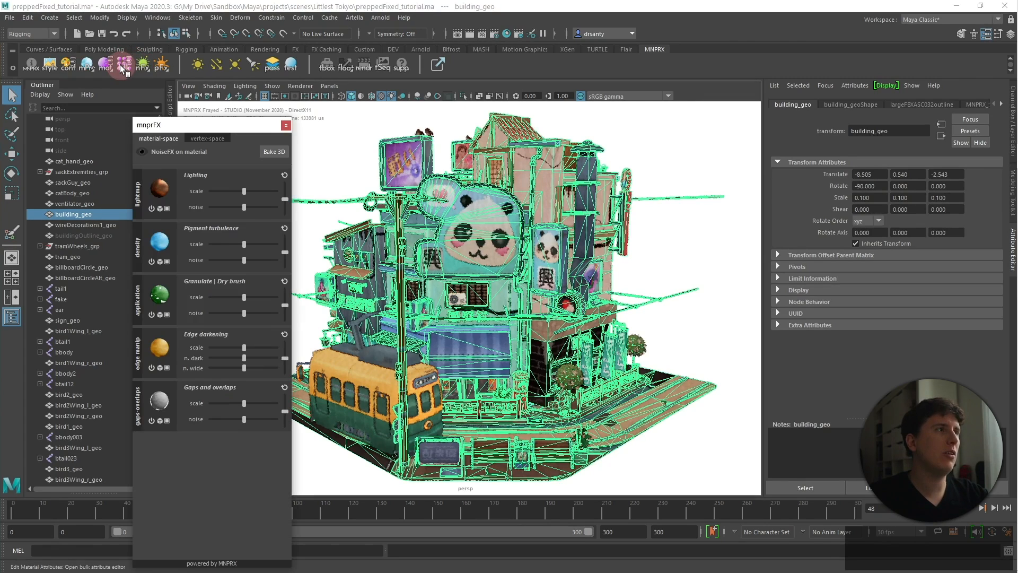
click(113, 190)
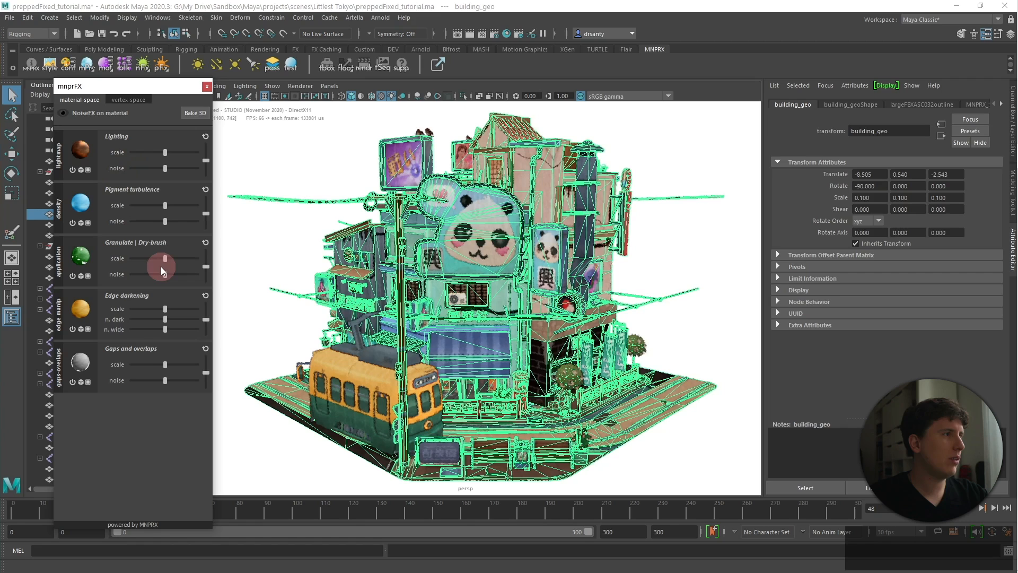
mouse_move(166, 223)
mouse_down()
mouse_move(200, 228)
mouse_move(186, 205)
mouse_up()
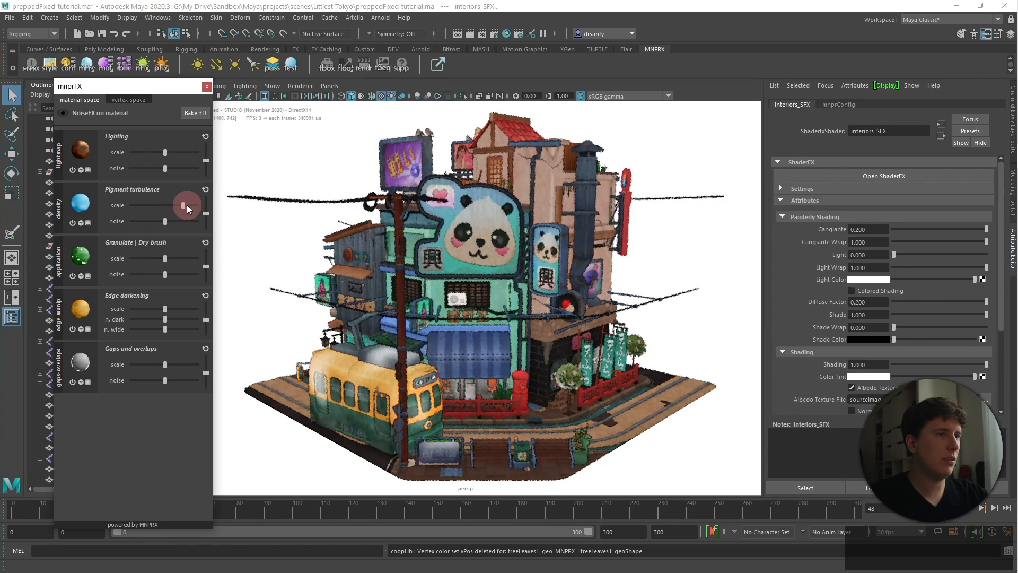
click(187, 205)
click(74, 113)
Set the render engine's quality to Standard in mnprConfig.
click(68, 65)
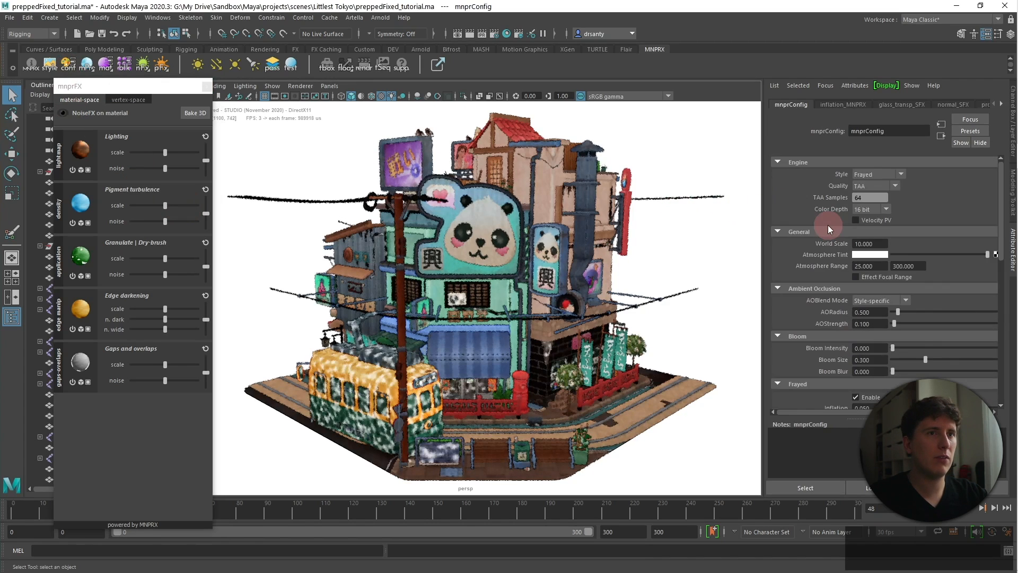
click(887, 186)
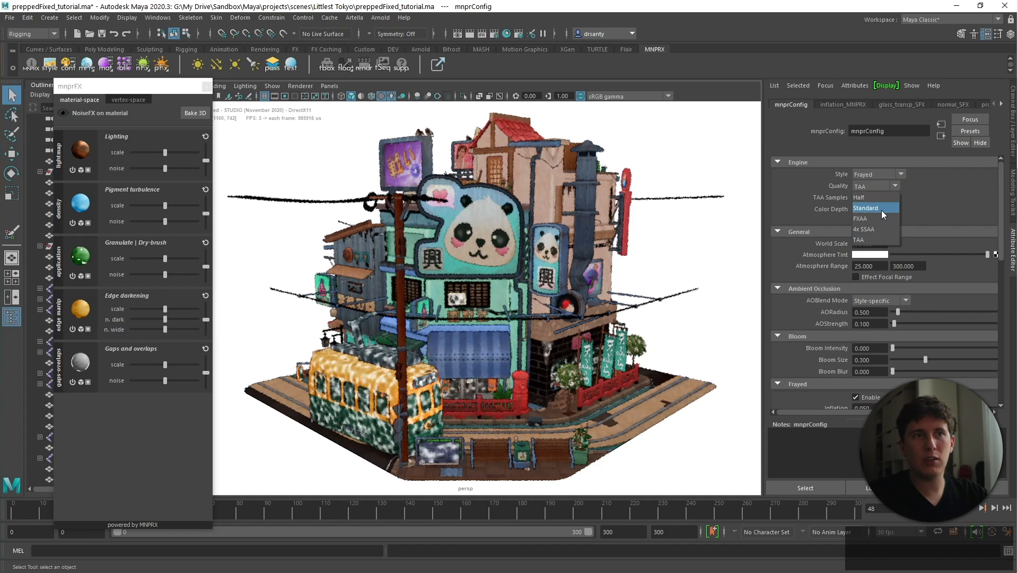
click(881, 210)
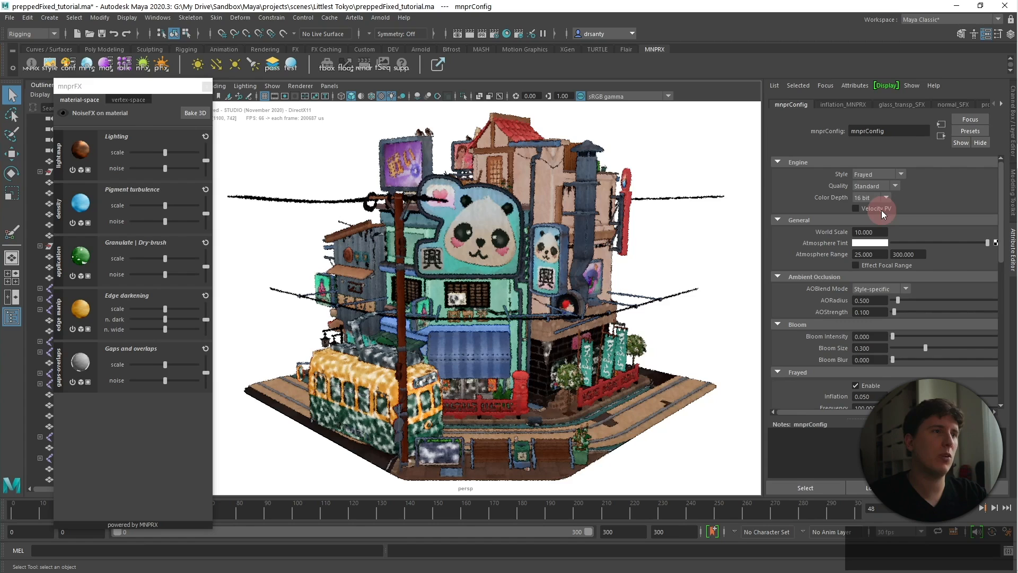
Adjust the pigment turbulence scale on the tram's material and reset that material's pigment turbulence control.
click(335, 364)
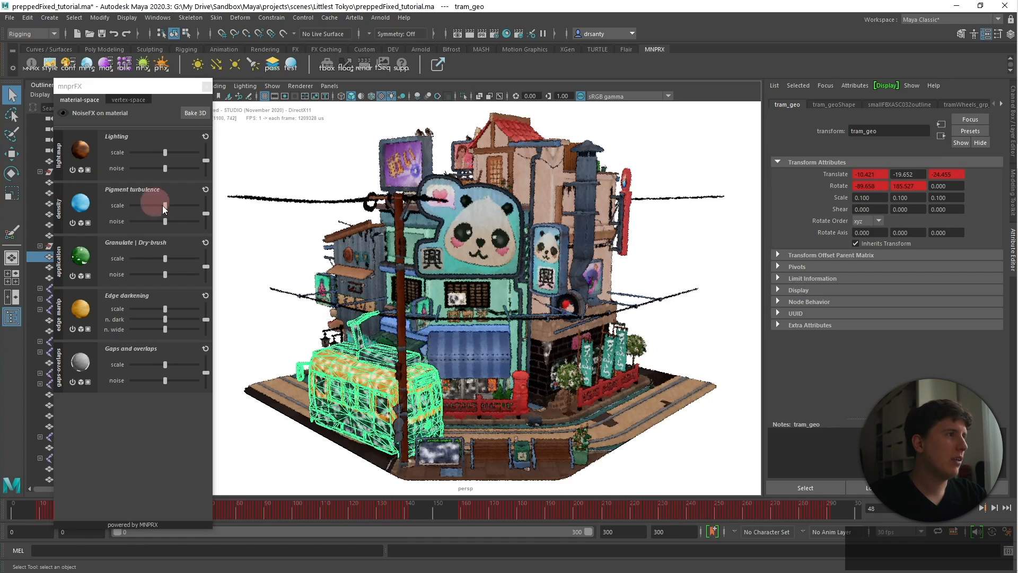
mouse_move(167, 206)
mouse_down()
mouse_move(133, 205)
mouse_move(178, 207)
mouse_up()
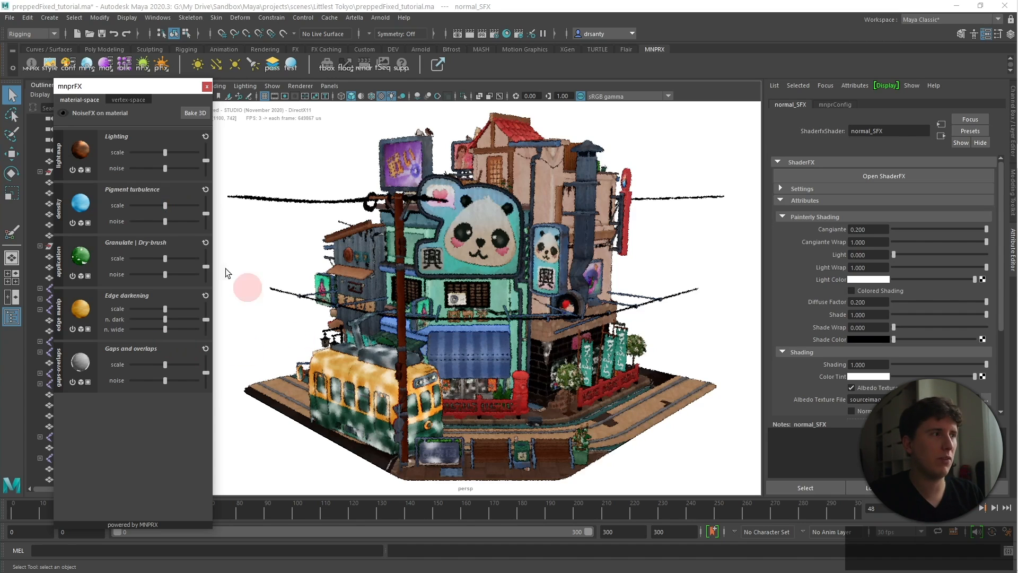
click(205, 189)
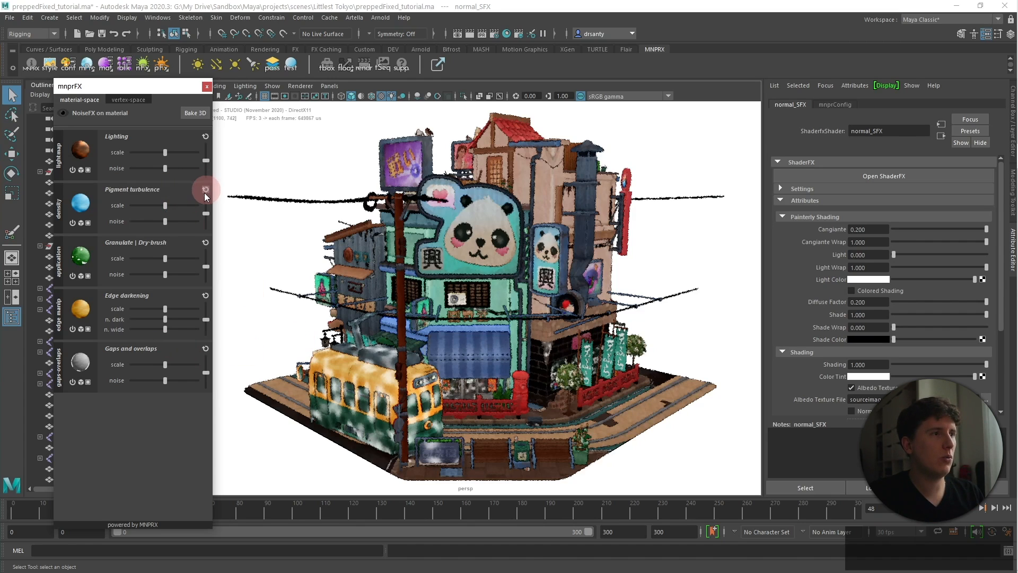
click(301, 313)
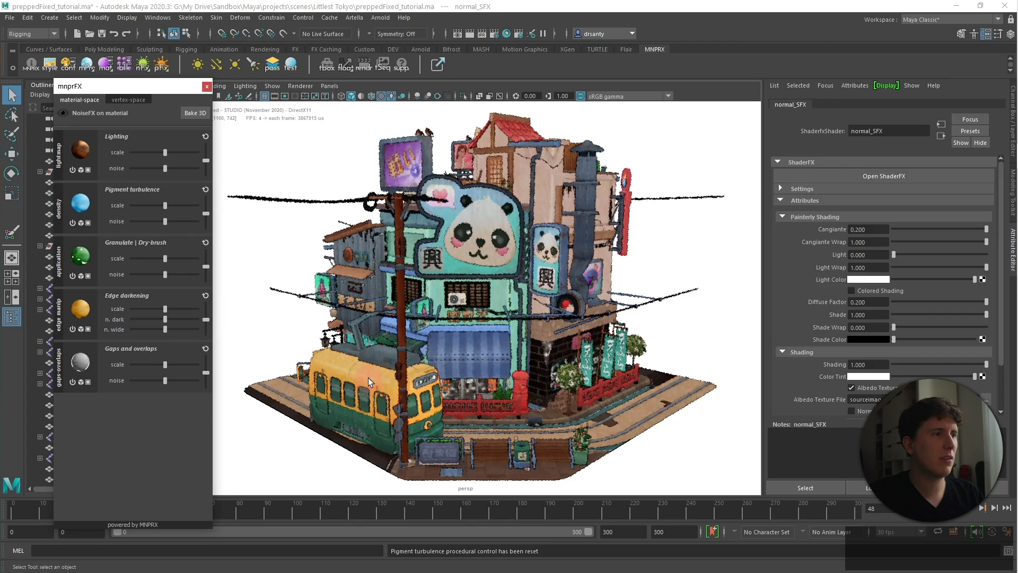
Select tram_geo and give it a new material from the _textured material preset.
click(318, 367)
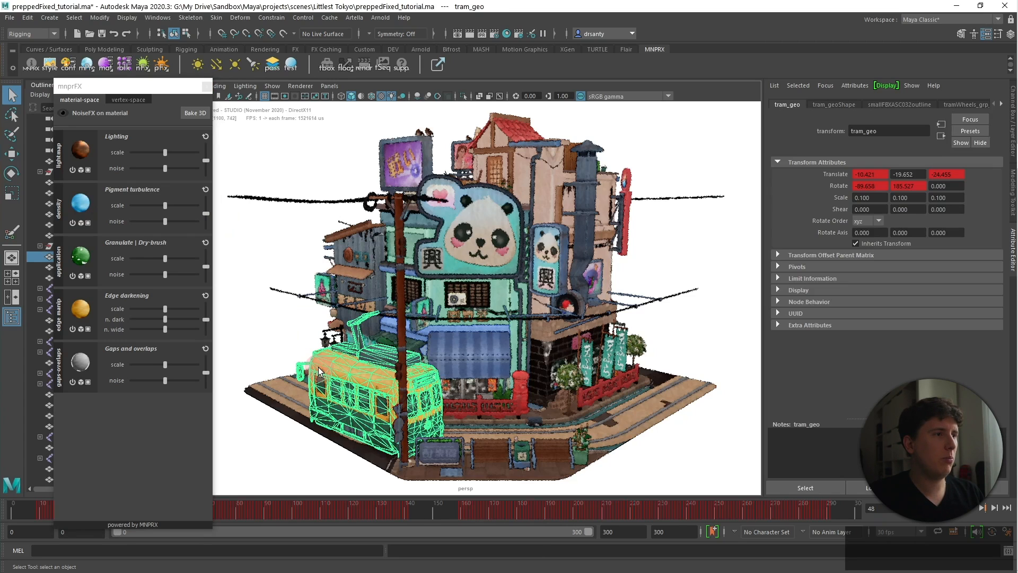
drag(121, 85, 110, 121)
click(83, 65)
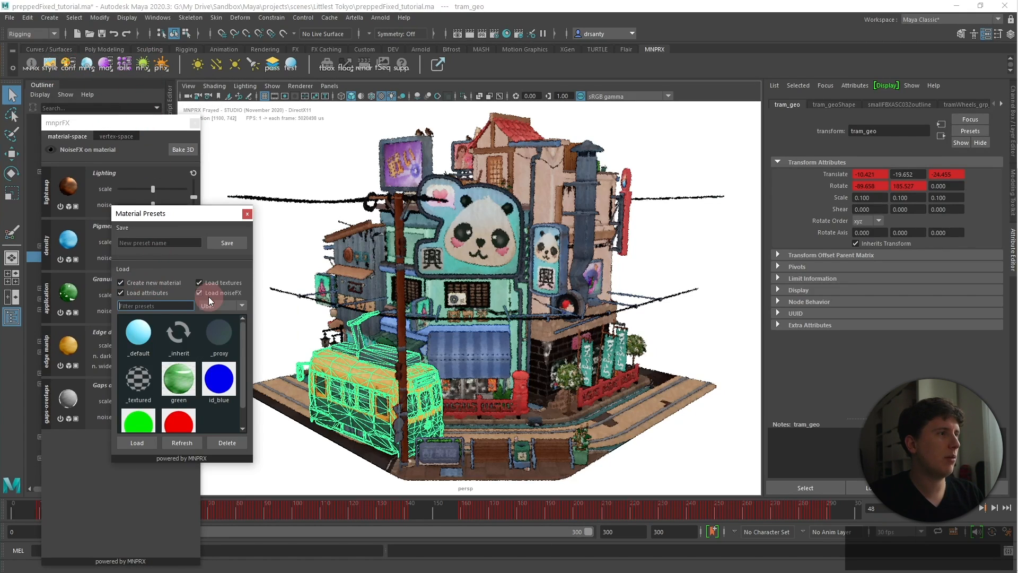
double_click(137, 382)
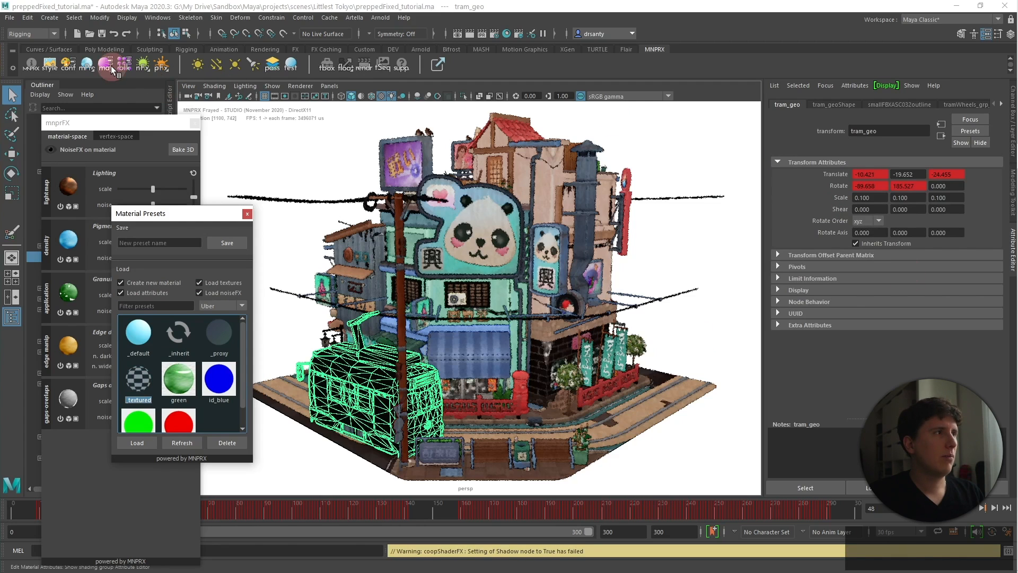
Assign Atlas.jpg from sourceimages/Littlest Tokyo as the albedo texture of the tram's new material.
click(983, 339)
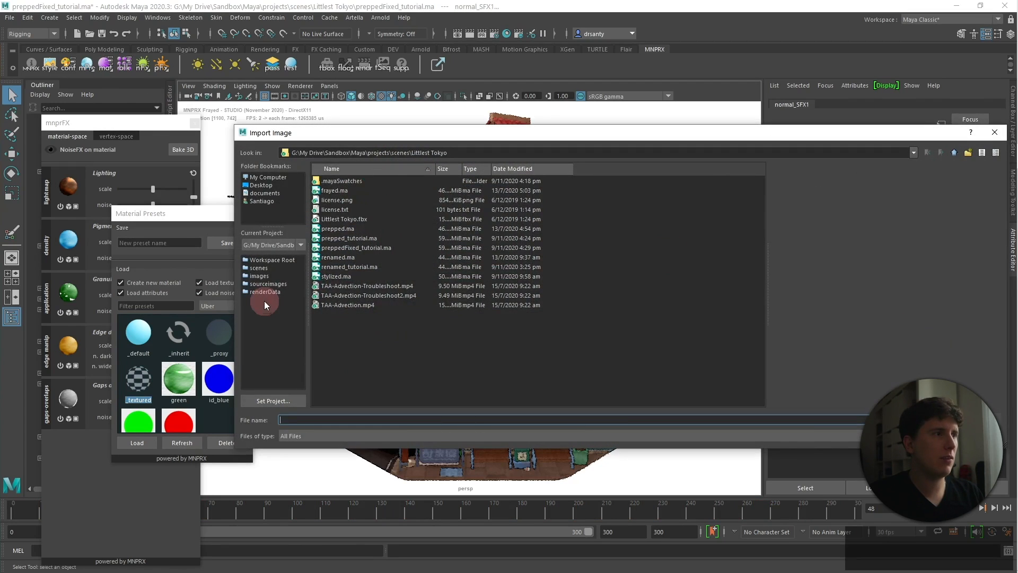
click(274, 287)
double_click(361, 306)
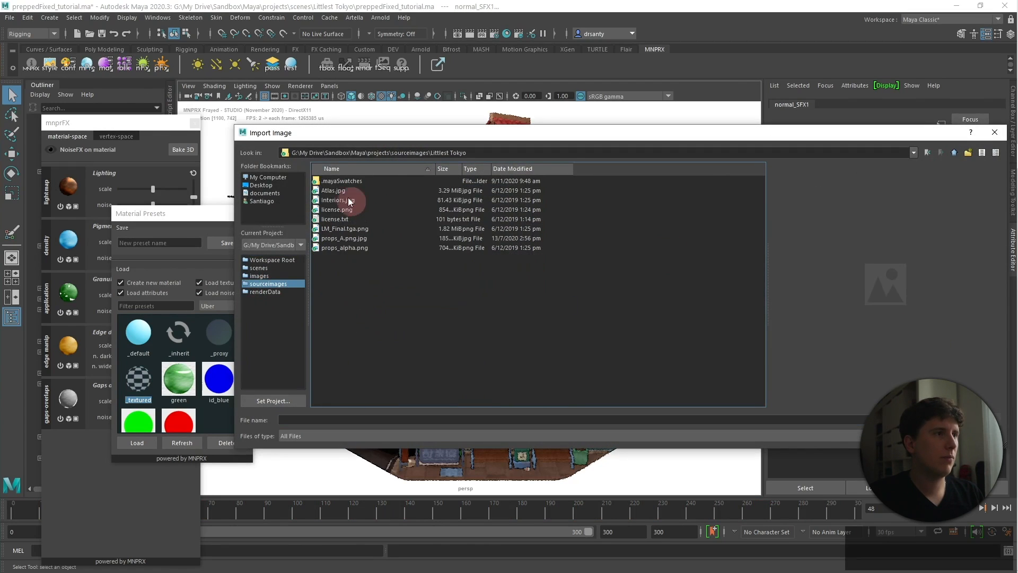
double_click(333, 190)
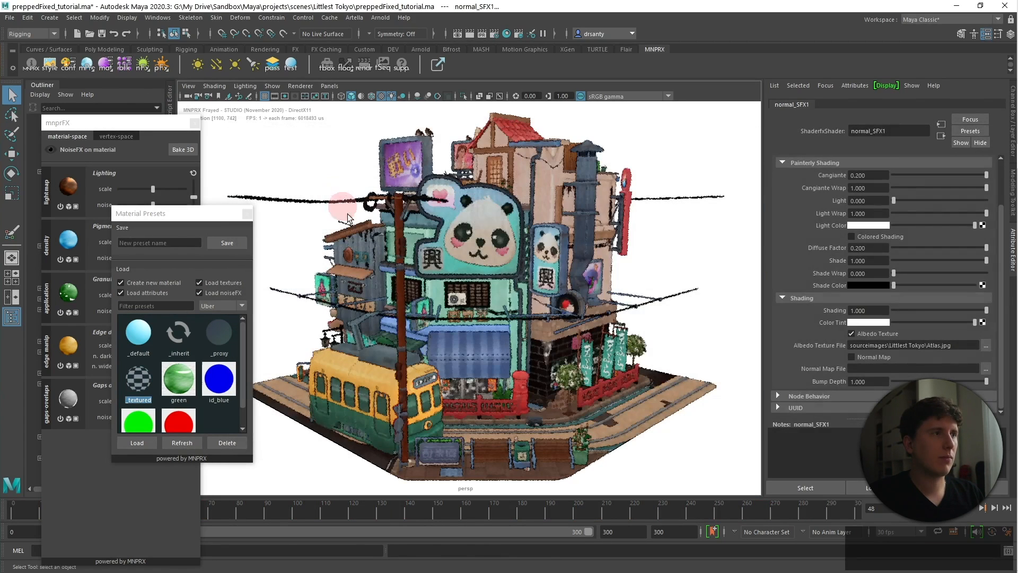
Close the material presets and lower the pigment turbulence noise on the tram's own material.
click(384, 383)
click(244, 216)
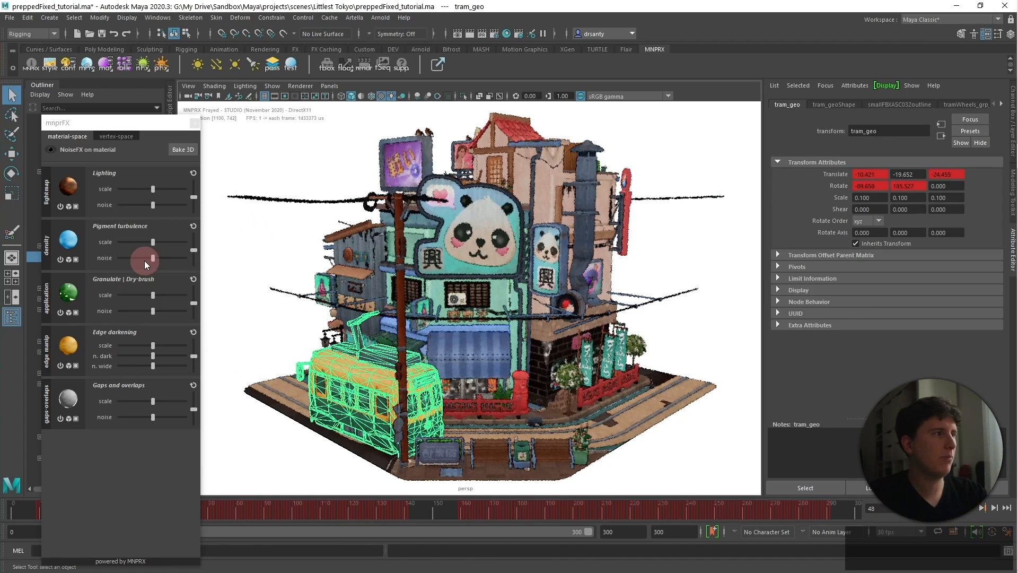
mouse_move(155, 256)
mouse_down()
mouse_move(169, 256)
mouse_move(158, 240)
mouse_move(132, 259)
mouse_up()
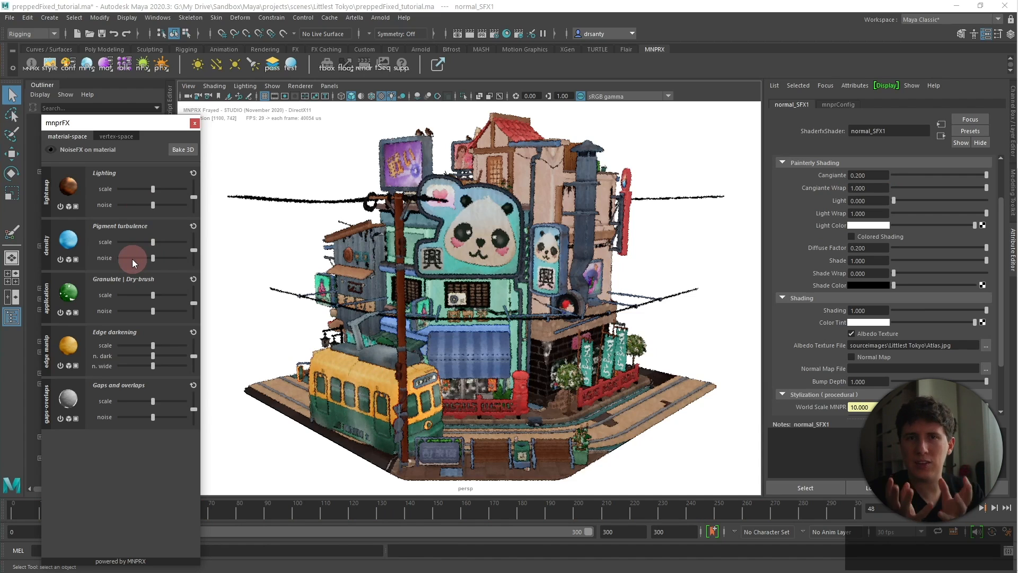
Select the building geometry and vary the pigment turbulence noise and scale on its interiors_SFX material.
click(453, 266)
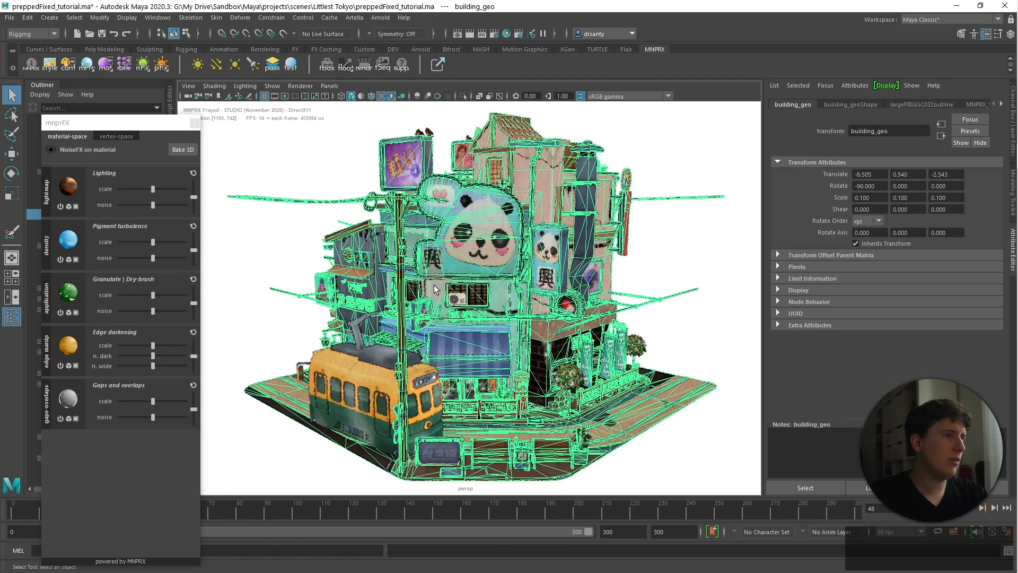
drag(157, 260, 174, 259)
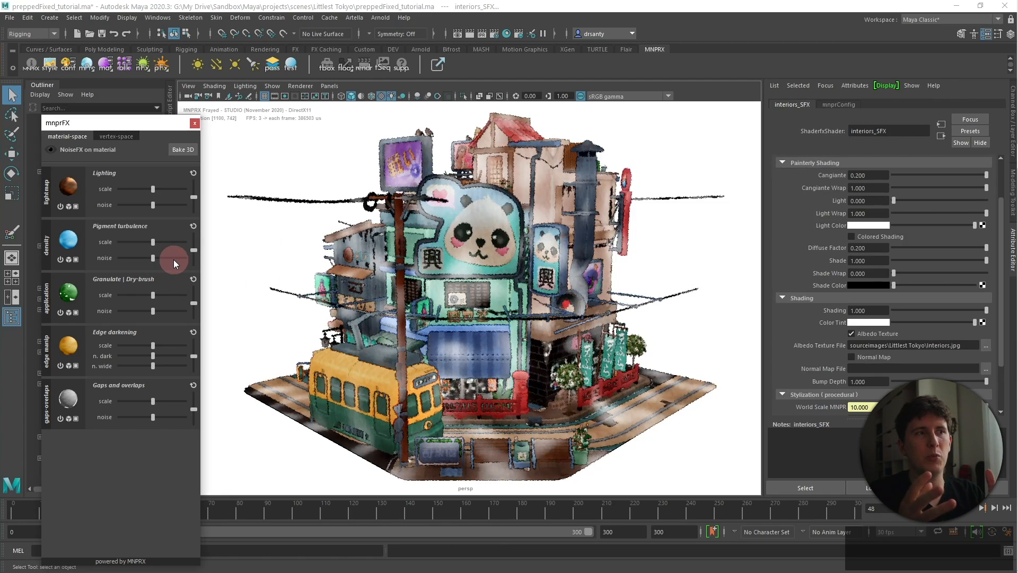
drag(151, 241, 126, 259)
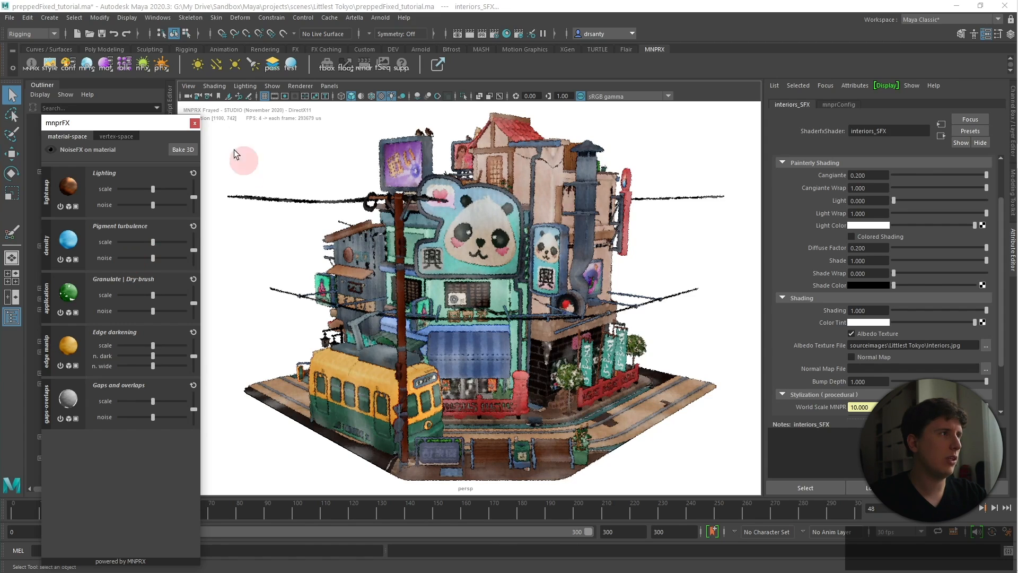
In the global configuration, raise the ambient occlusion radius to 0.887 and its strength to 0.740, then clear the selection.
click(76, 66)
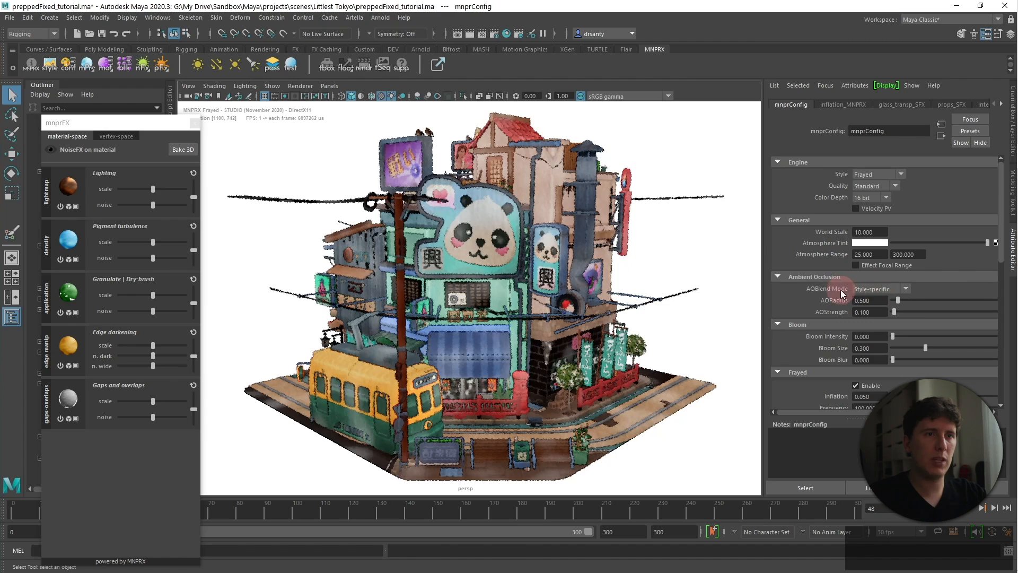
mouse_move(894, 312)
mouse_down()
mouse_move(937, 314)
mouse_move(898, 298)
mouse_move(925, 313)
mouse_move(911, 311)
mouse_up()
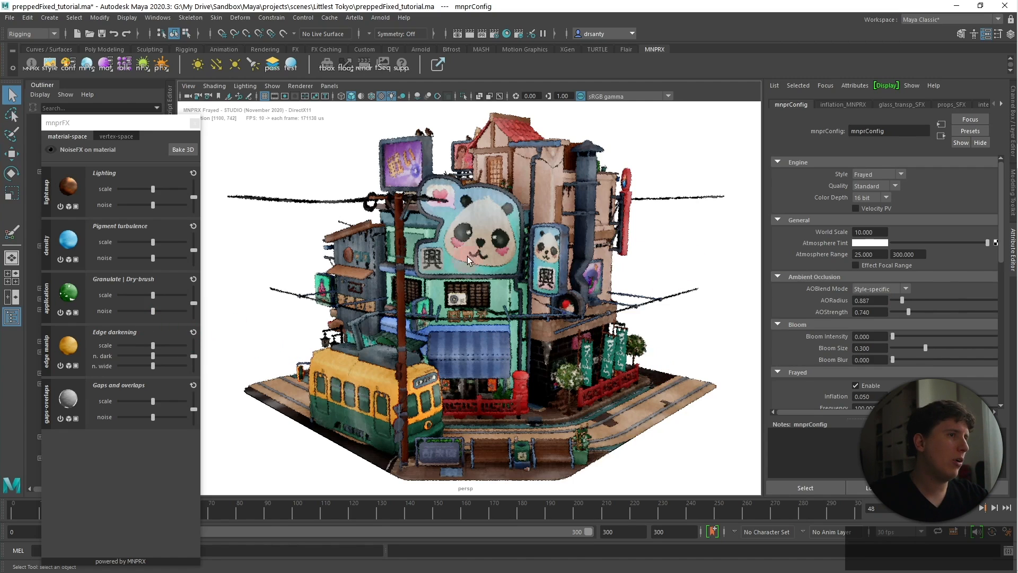
click(313, 275)
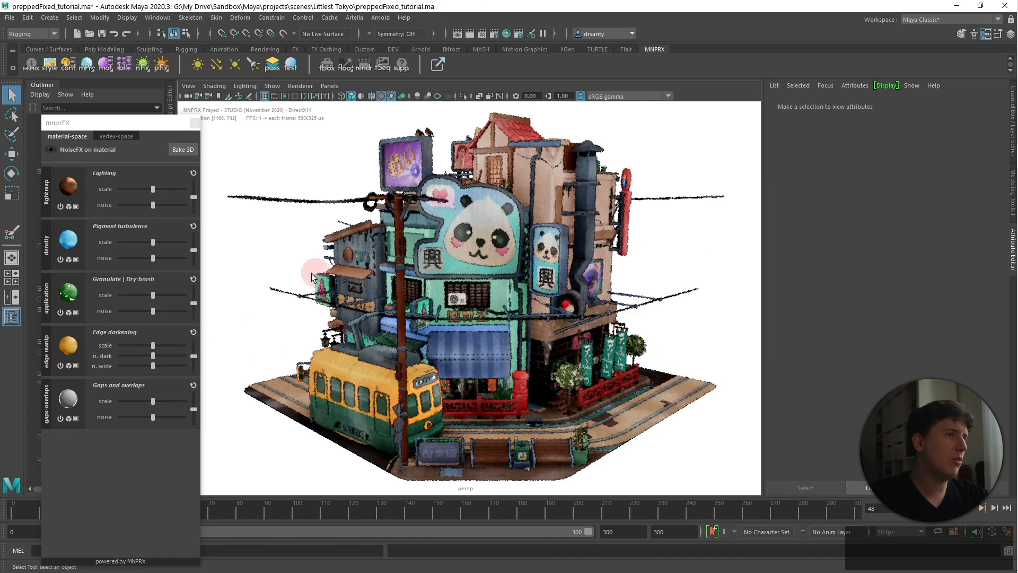
Try edge darkening noise on the building's material, then reset its edge darkening control and deselect the building.
click(516, 168)
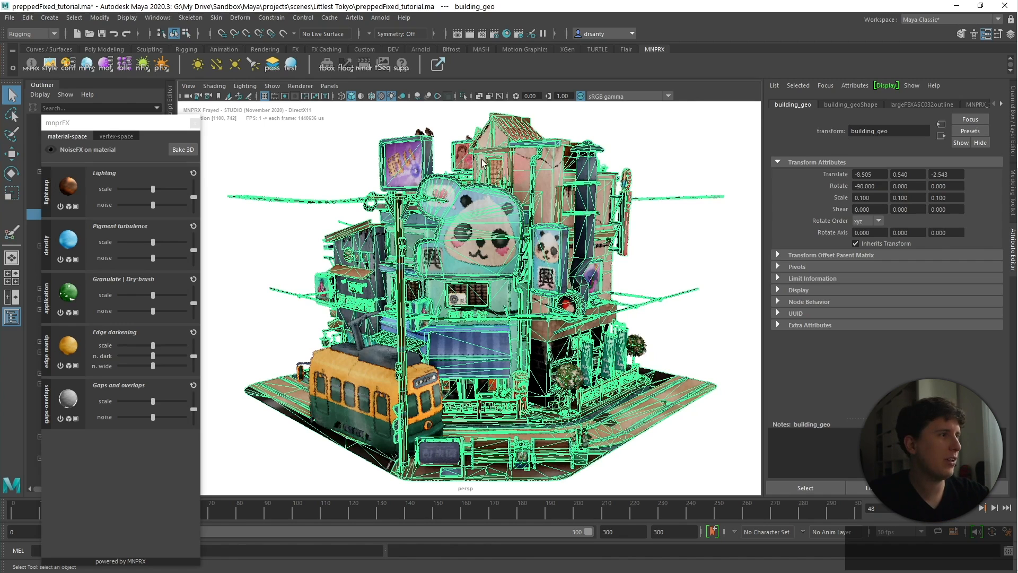
click(265, 139)
drag(153, 356, 188, 358)
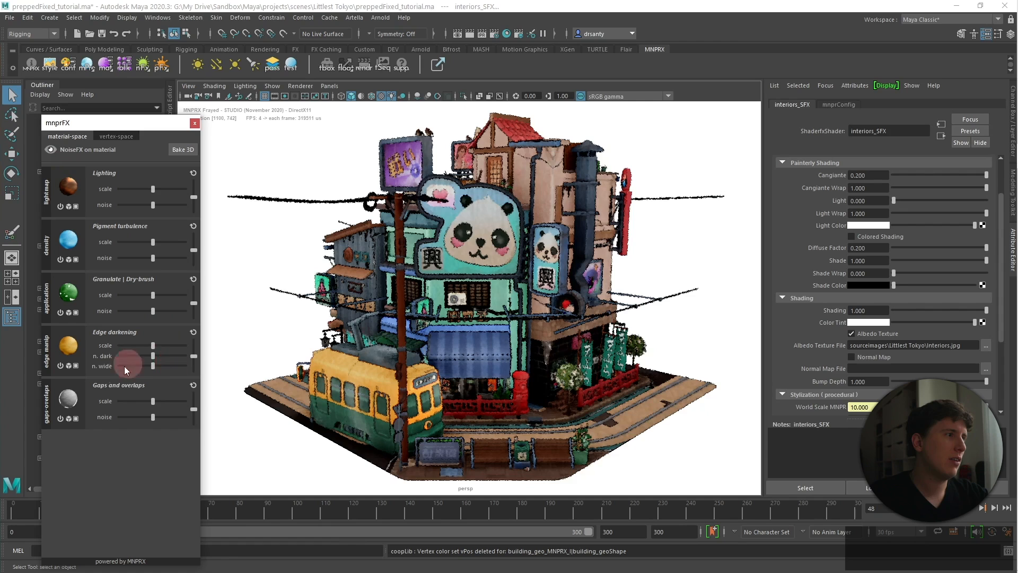
drag(151, 356, 126, 355)
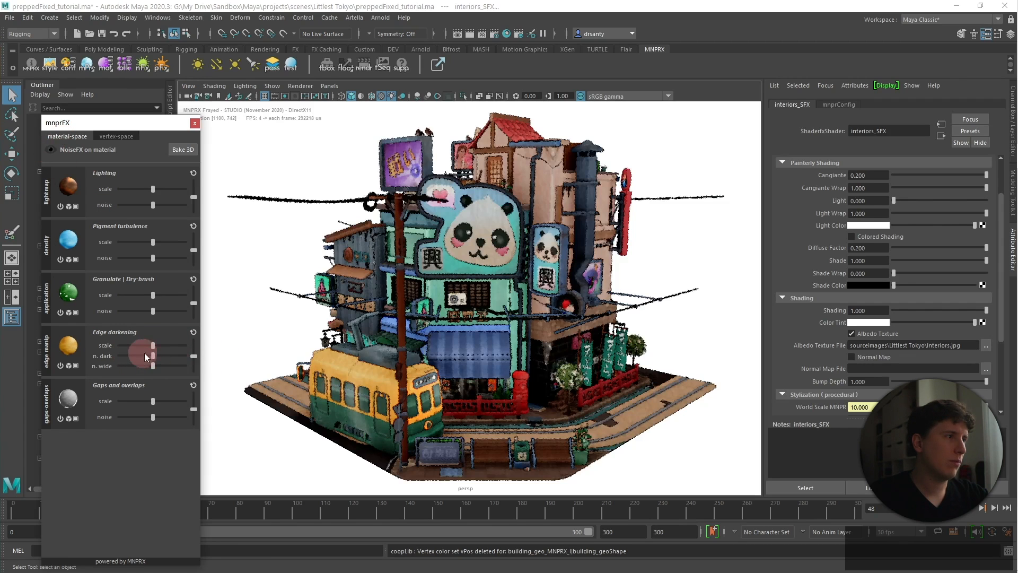
click(193, 334)
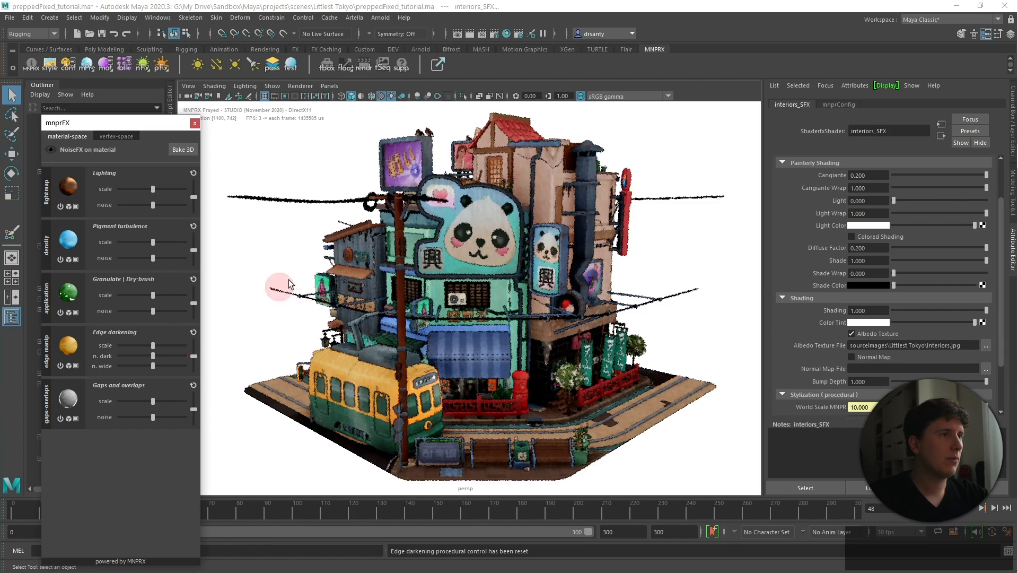
click(303, 266)
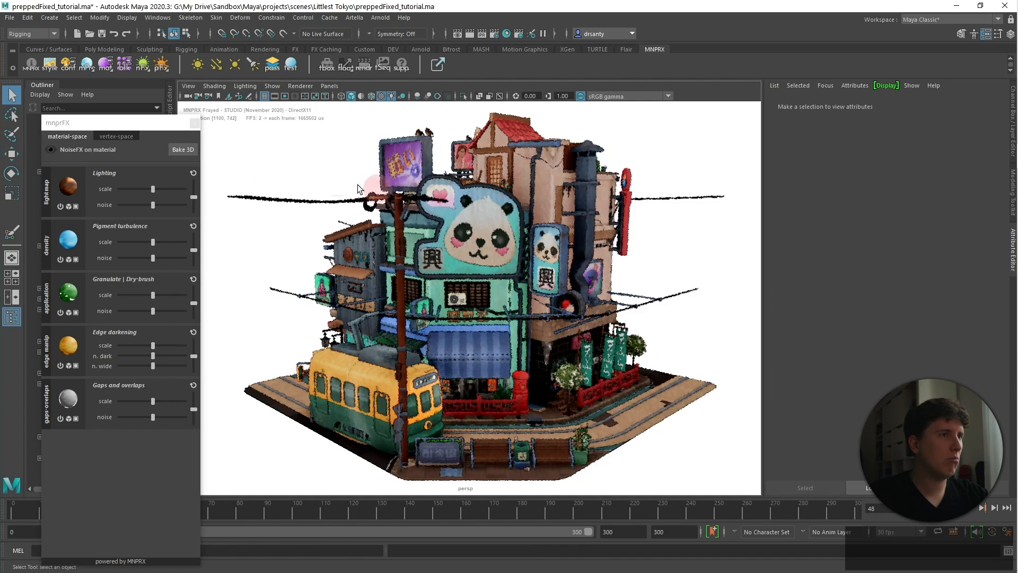
Examine the building's normal_SFX material attributes down to the procedural stylization settings.
click(391, 168)
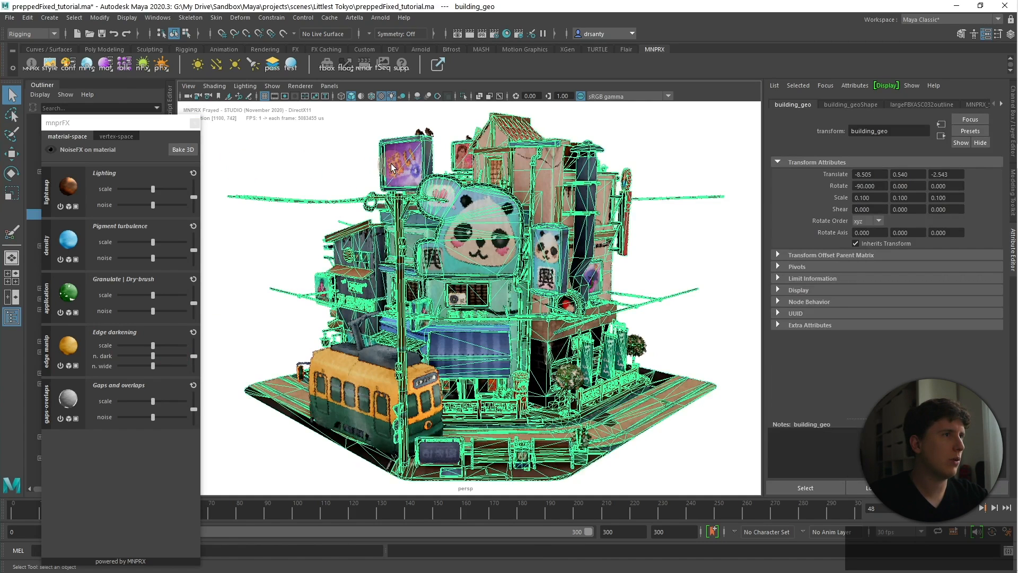
click(106, 65)
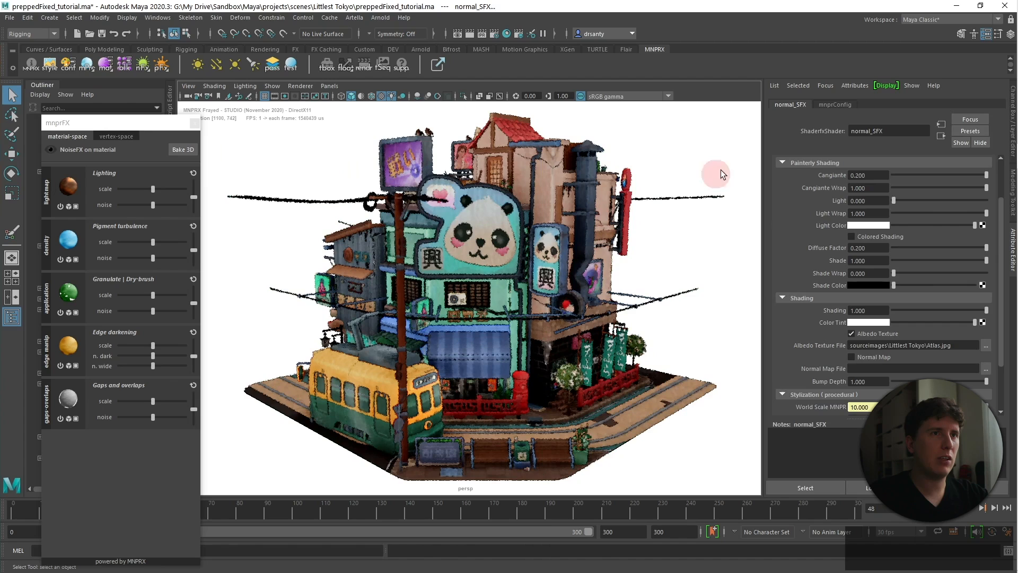
scroll(784, 293, down, 3)
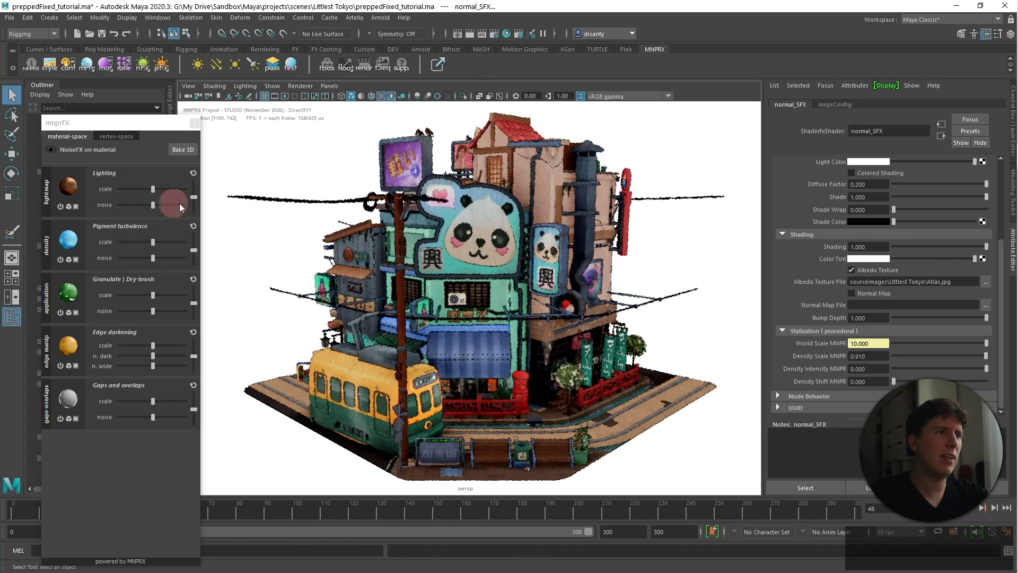
Create a directional light in the scene.
scroll(419, 231, down, 3)
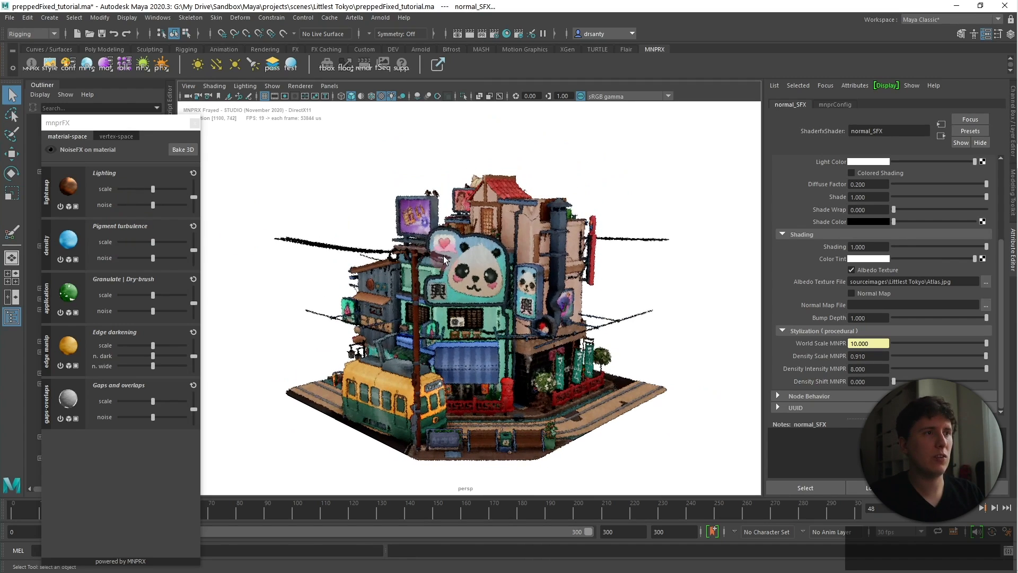
key(space)
click(356, 217)
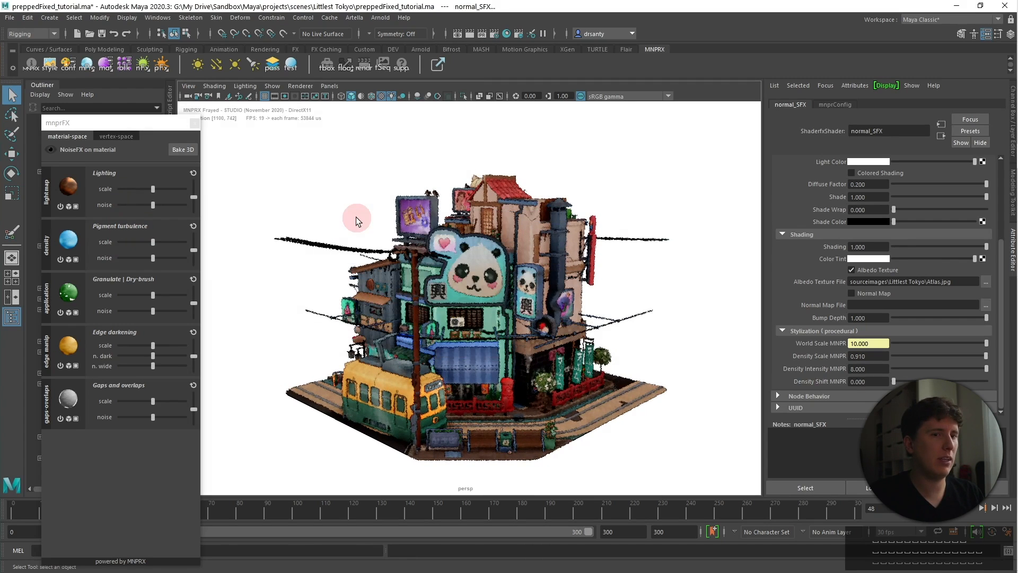
key(space)
click(263, 178)
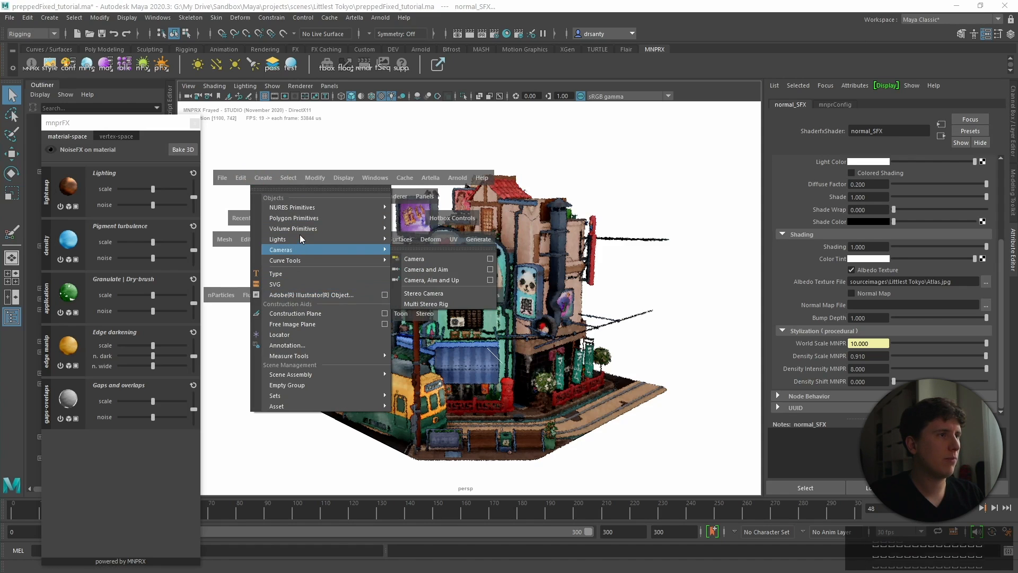
mouse_move(297, 239)
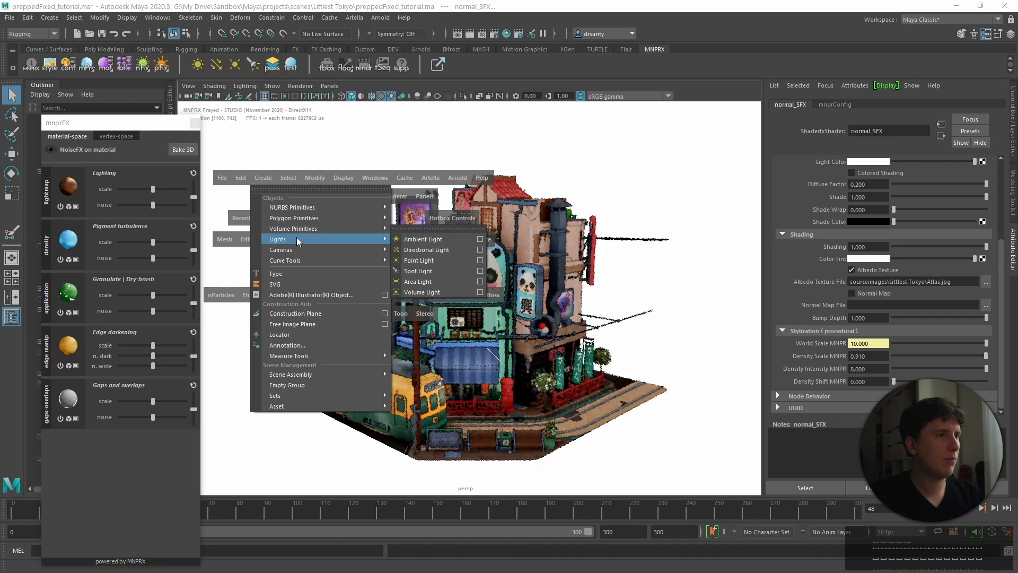
click(427, 250)
Move the new directional light beside the building to about (-35, -6.9, 32.7) and scale it up to about 16.5.
key(w)
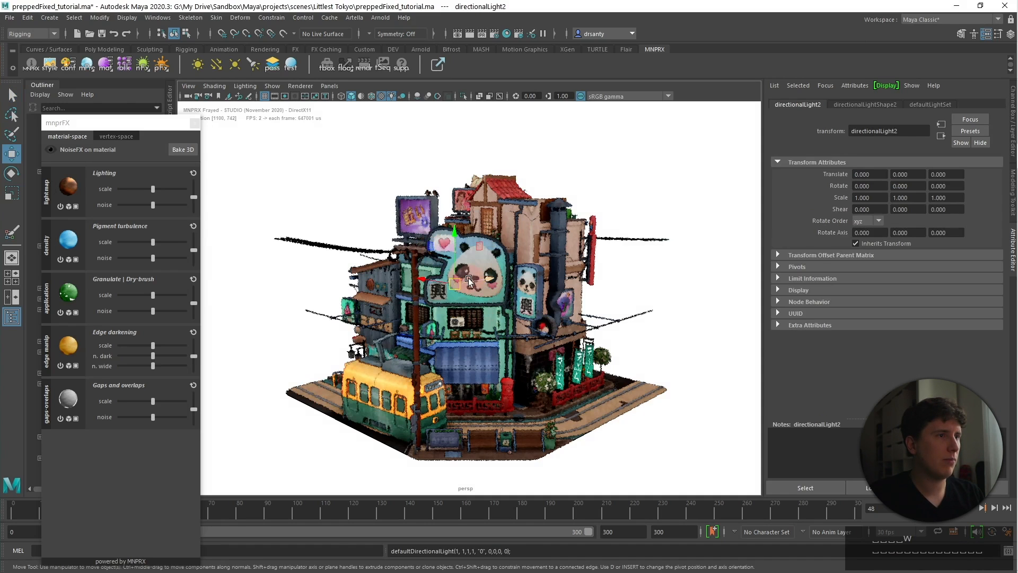
drag(452, 283, 777, 321)
key(r)
alt+drag(663, 346, 617, 352)
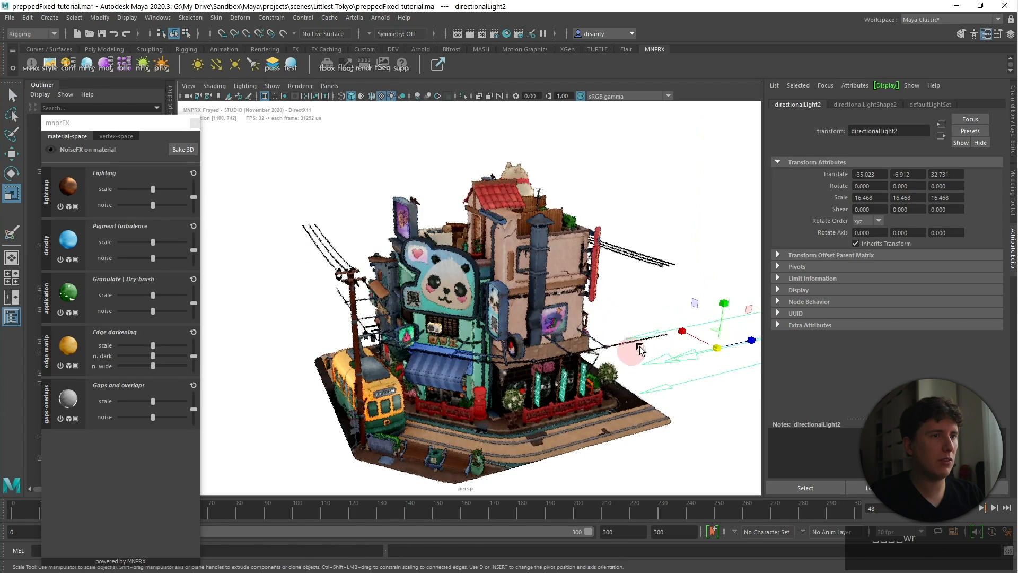
Rotate the directional light to about (-56.6, -42.5, 45.7) and turn on shadows in the viewport.
key(e)
drag(684, 323, 691, 387)
alt+drag(602, 389, 632, 372)
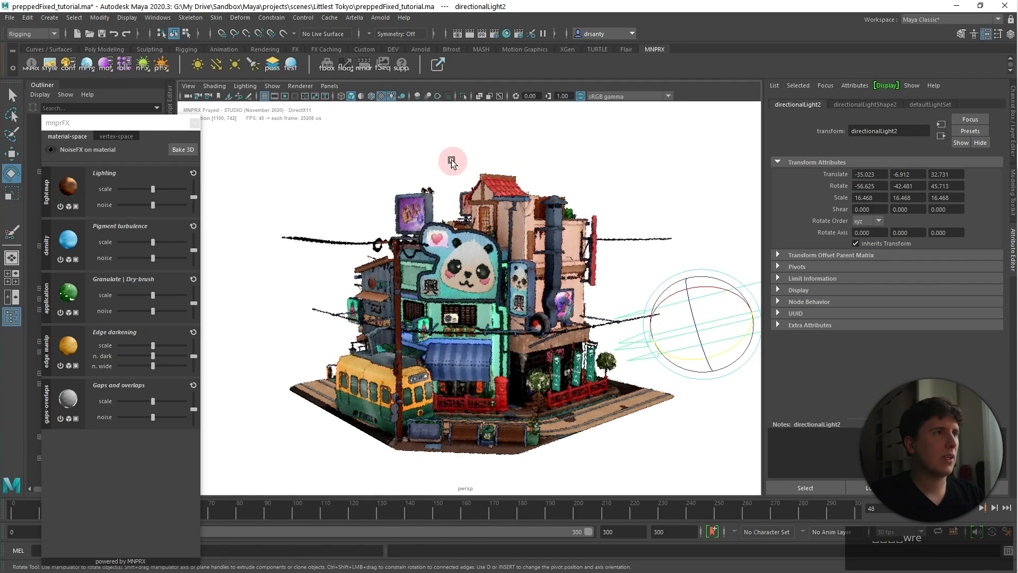
click(402, 96)
Raise the directional light to about 10.4 in Y and rotate it to about -72.2 in X.
key(w)
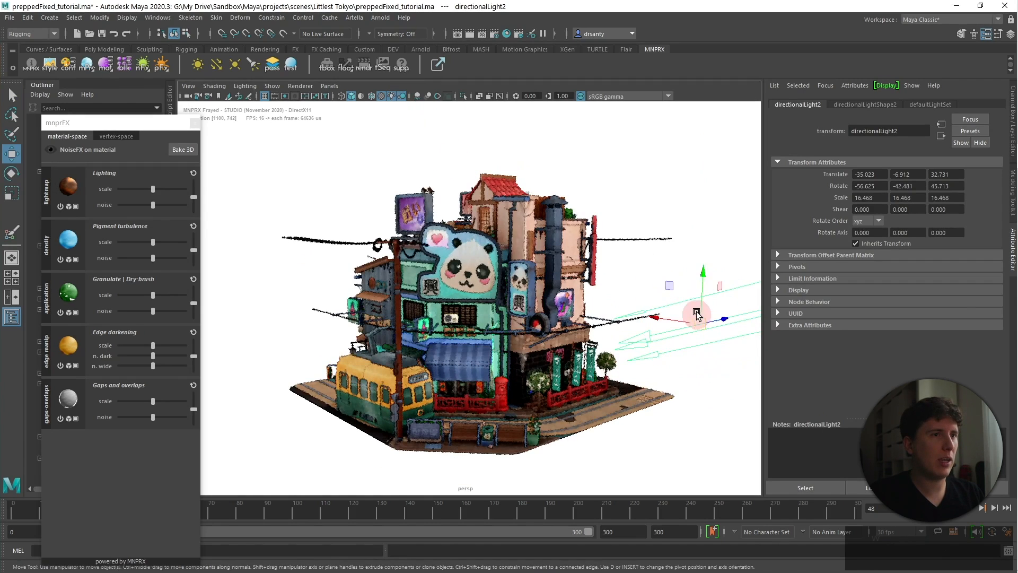
key(e)
drag(702, 274, 707, 193)
alt+middle_drag(685, 243, 642, 271)
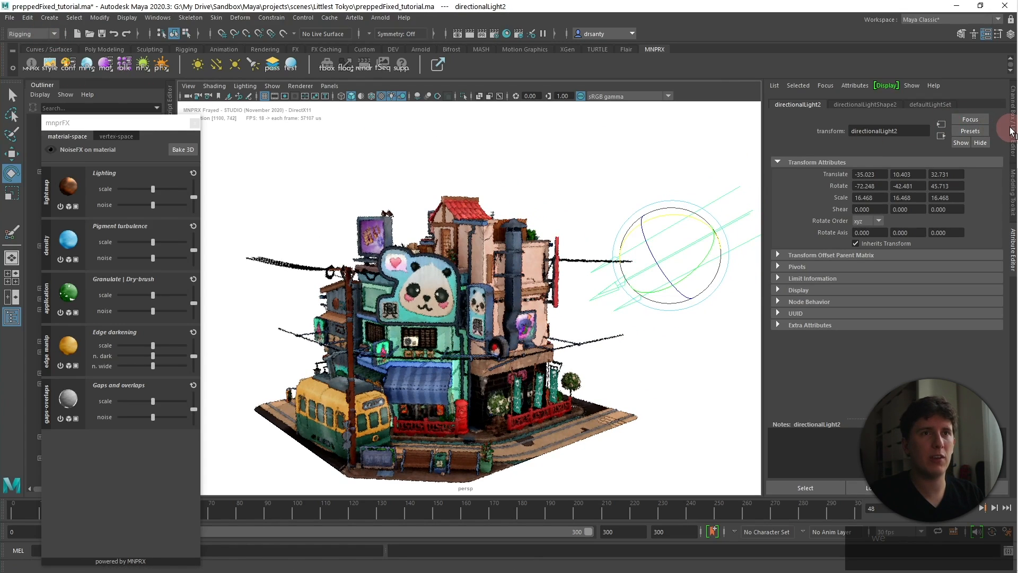
Enable depth map shadows on the directional light and set their resolution to 4096.
click(1013, 131)
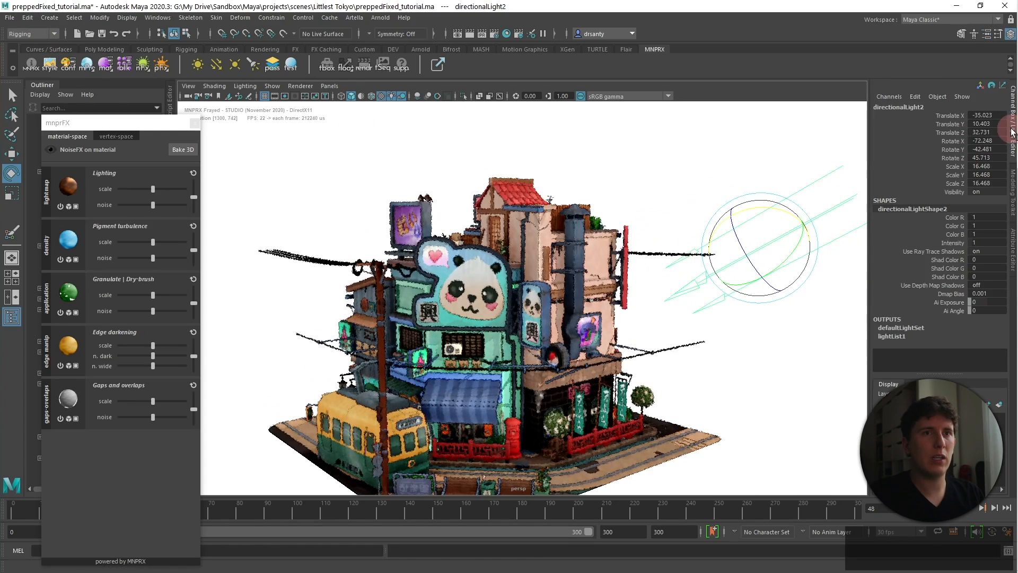
click(1012, 236)
click(810, 134)
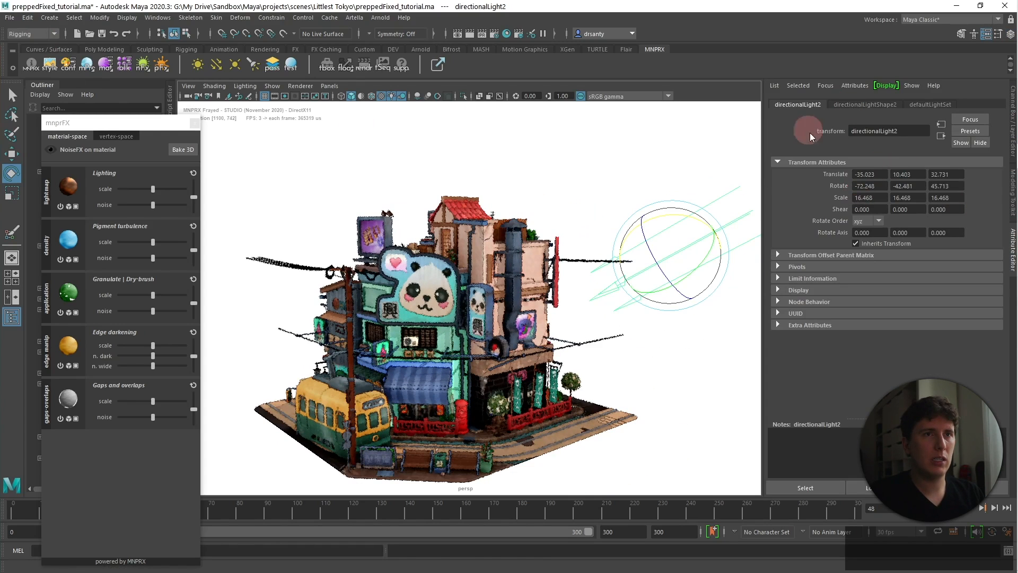
click(886, 105)
click(808, 246)
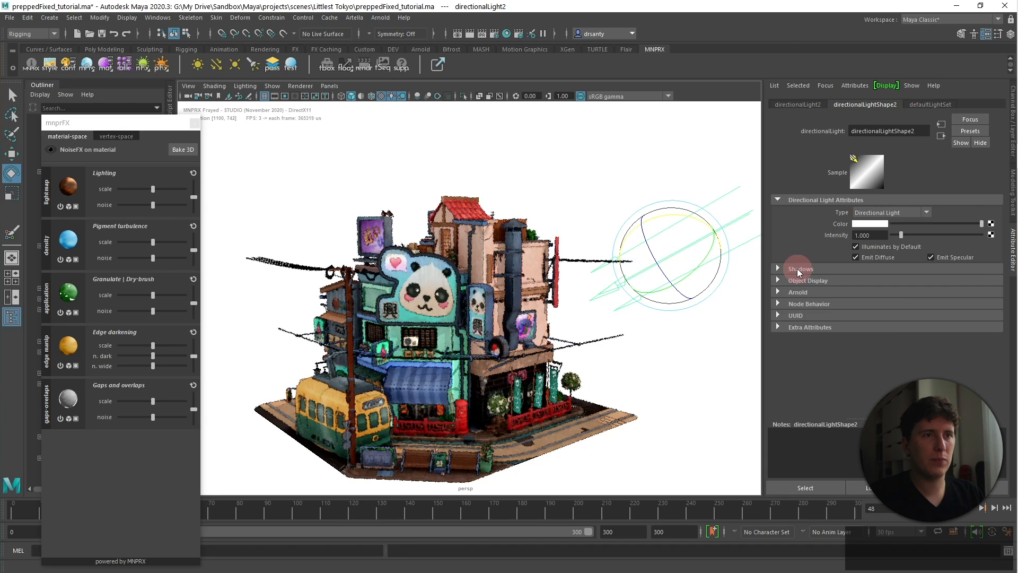
click(797, 268)
click(862, 306)
double_click(872, 311)
text(4096)
key(Return)
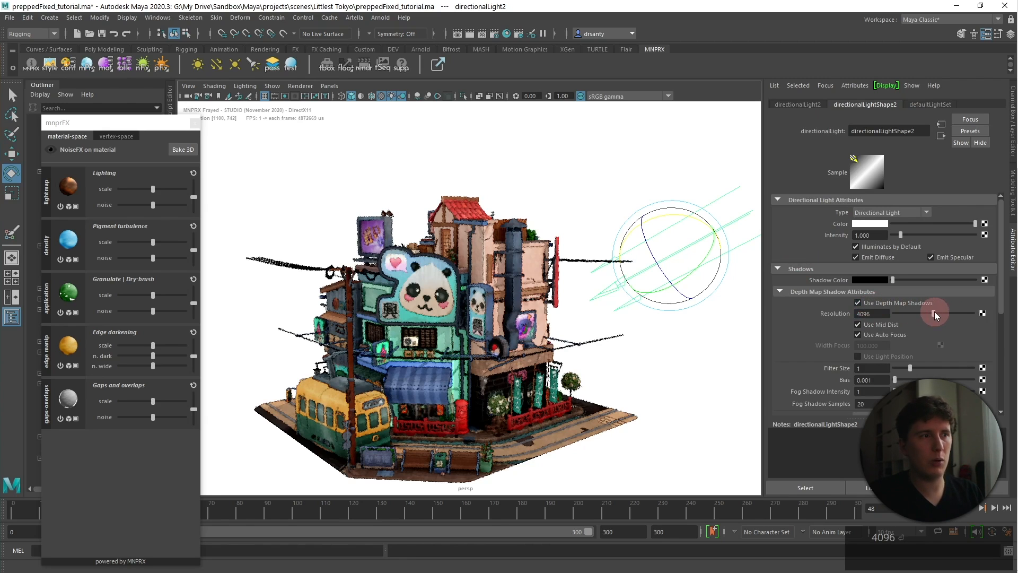
Rotate the directional light slightly further about its X axis and clear the selection.
alt+drag(653, 346, 571, 335)
scroll(537, 320, up, 6)
scroll(474, 312, up, 4)
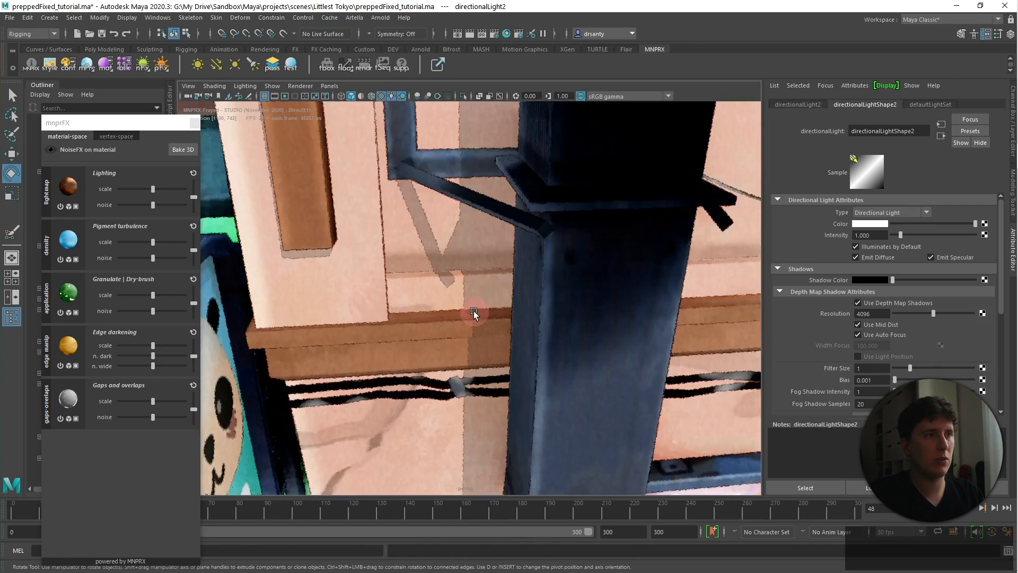
scroll(473, 311, down, 12)
alt+drag(419, 330, 549, 304)
drag(684, 217, 666, 224)
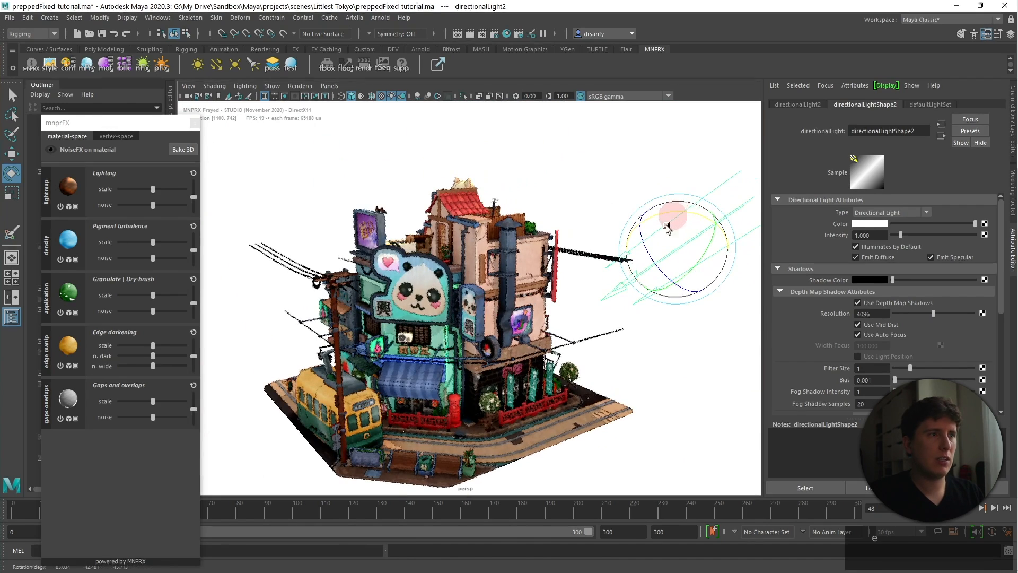
alt+drag(475, 272, 502, 268)
key(e)
click(462, 243)
click(476, 236)
click(380, 201)
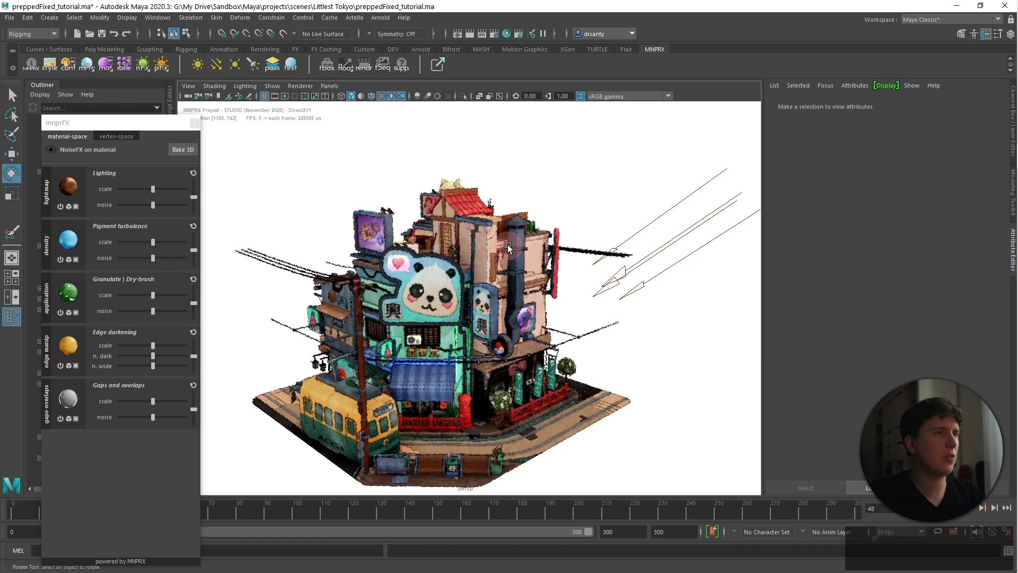
Open the building's normal_SFX material and rename it main_SFX.
click(506, 228)
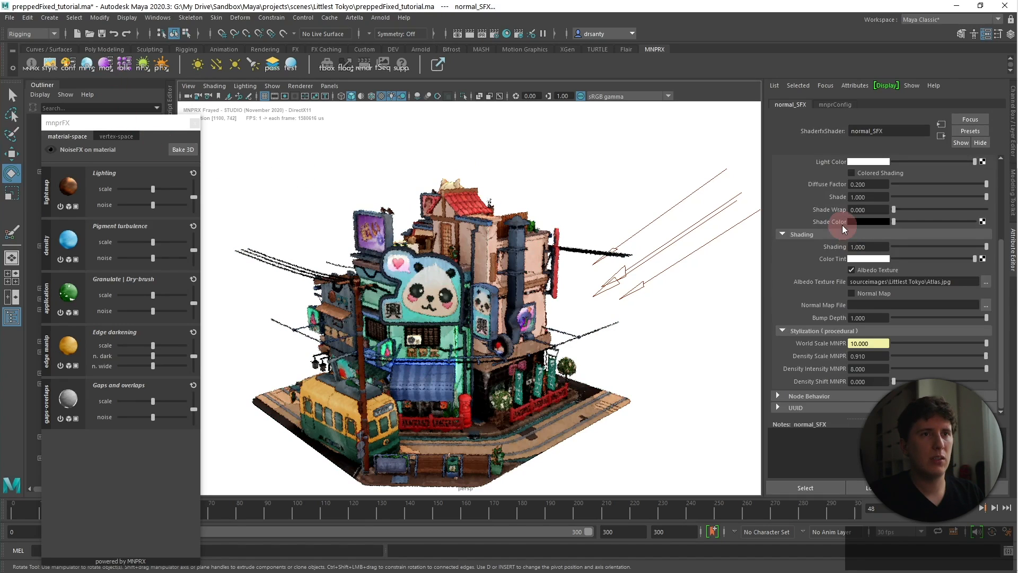
scroll(805, 257, up, 3)
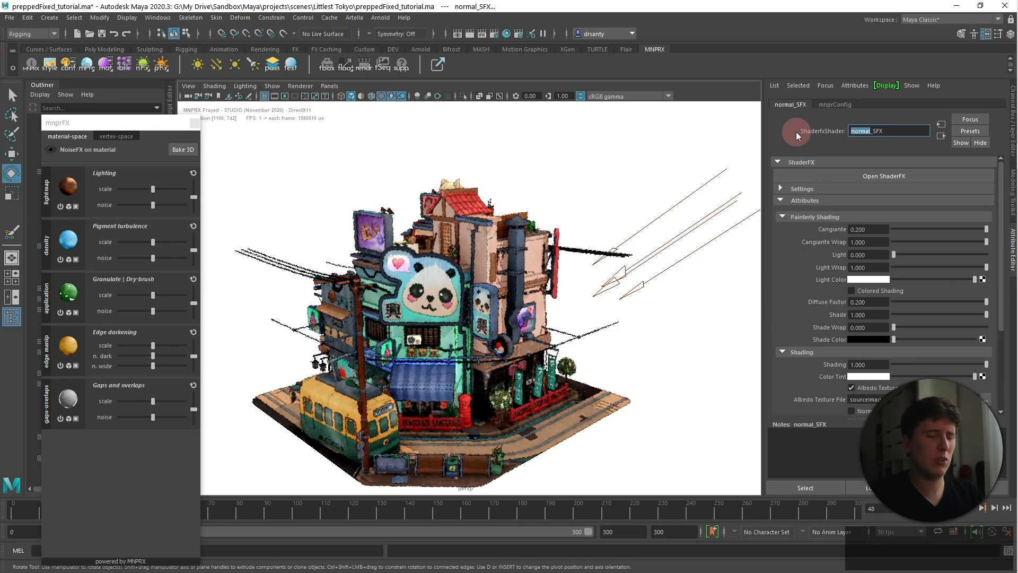
text(main)
key(Return)
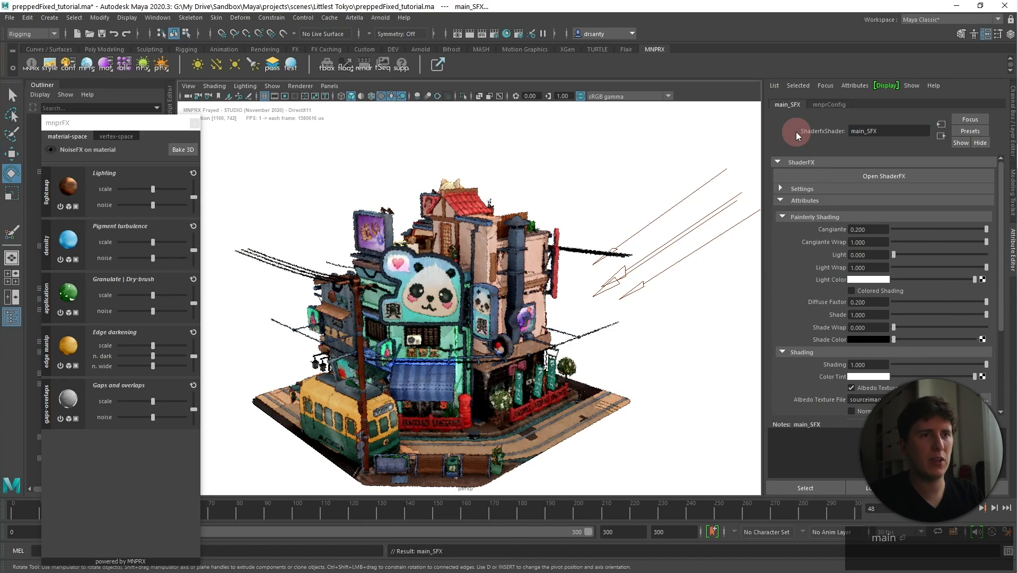
Try a Cangiante of 3 on the main_SFX material, then lower it to a subtler amount and clear the selection.
click(866, 229)
text(3)
key(Return)
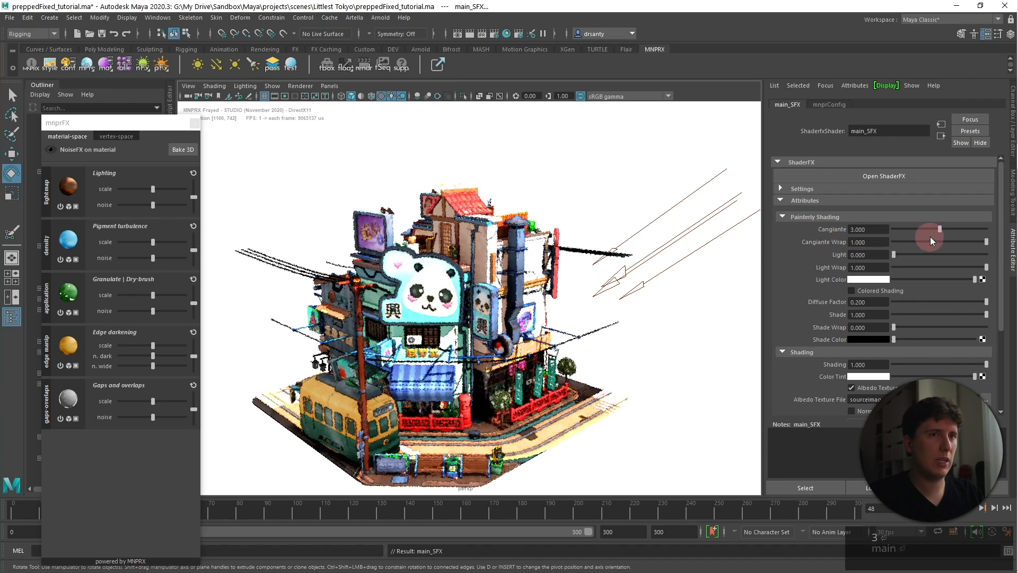
drag(939, 230, 903, 232)
alt+drag(619, 323, 582, 298)
click(610, 244)
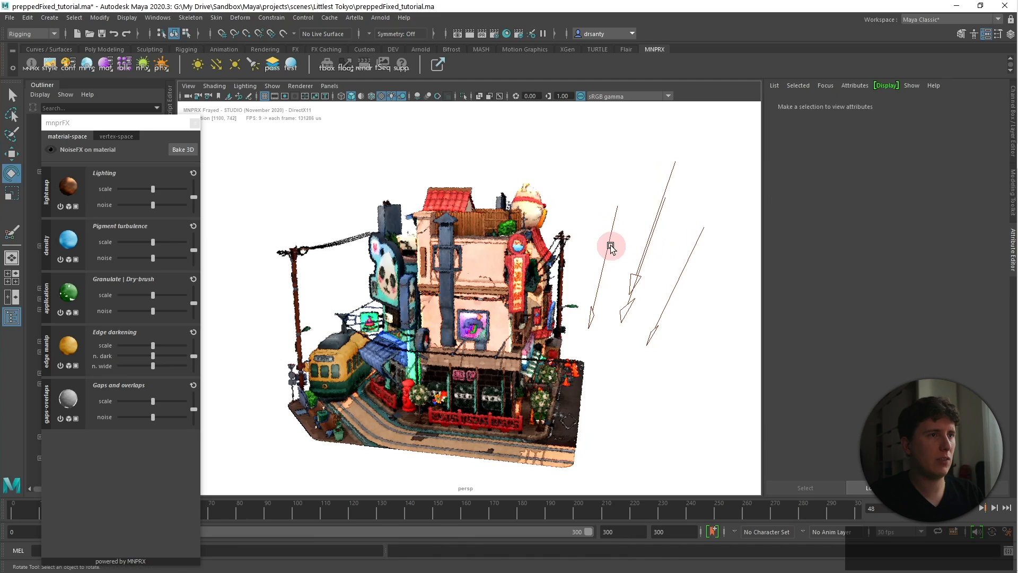
Rotate the directional light to a shallower angle over the scene.
click(637, 266)
drag(637, 266, 658, 279)
alt+drag(526, 317, 583, 302)
alt+right_drag(545, 312, 574, 296)
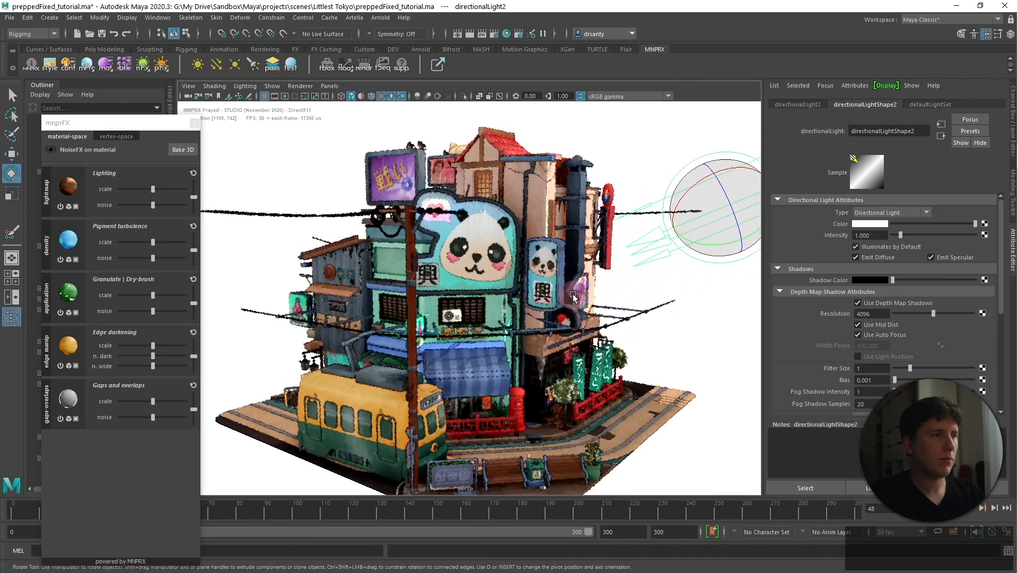
alt+middle_drag(540, 345, 532, 317)
Enable the Deformed setting on the tram's ShaderFX material and scrub the animation around frame 120 to check it.
click(364, 515)
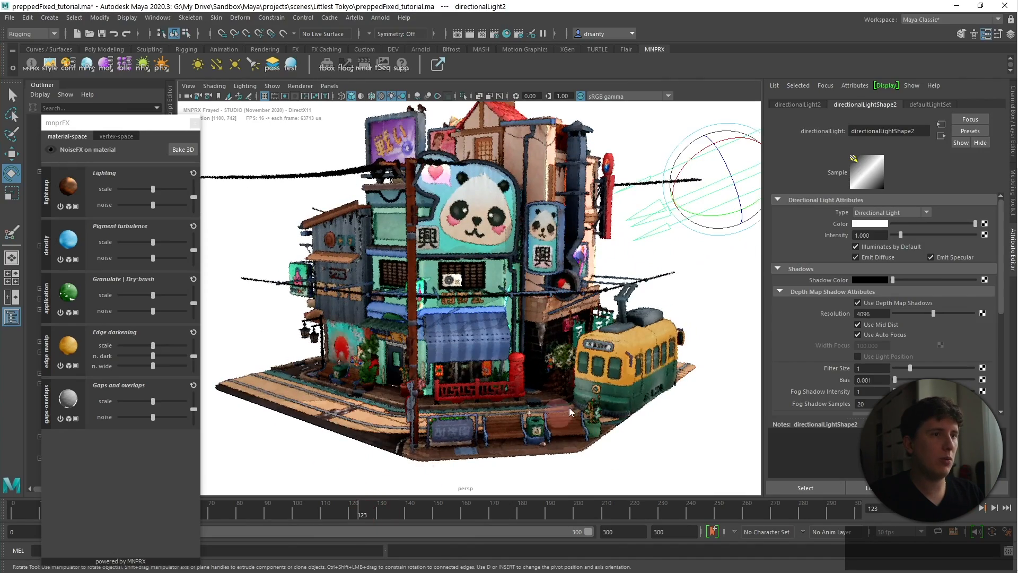
click(648, 343)
alt+middle_drag(682, 314, 621, 316)
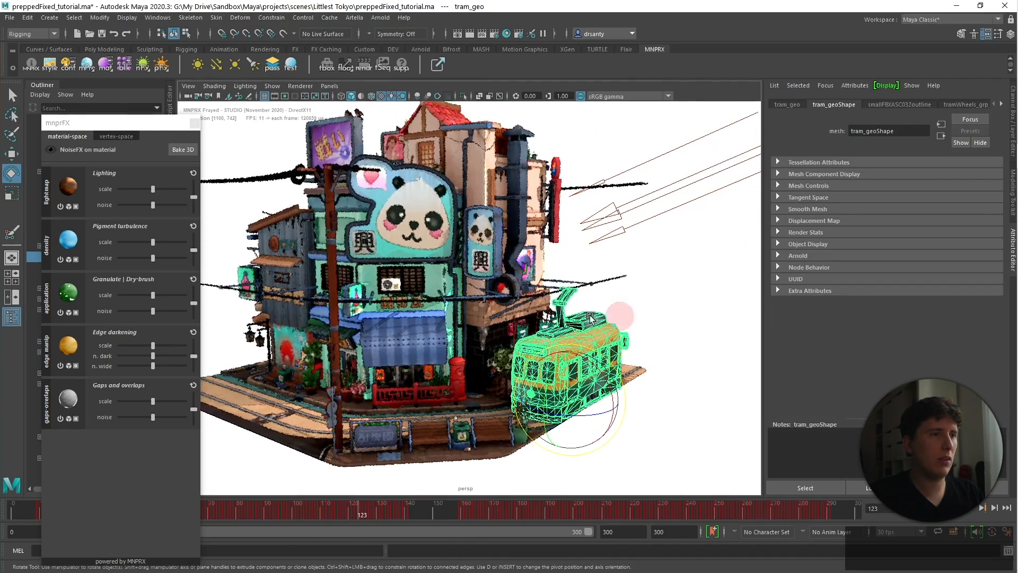
click(107, 68)
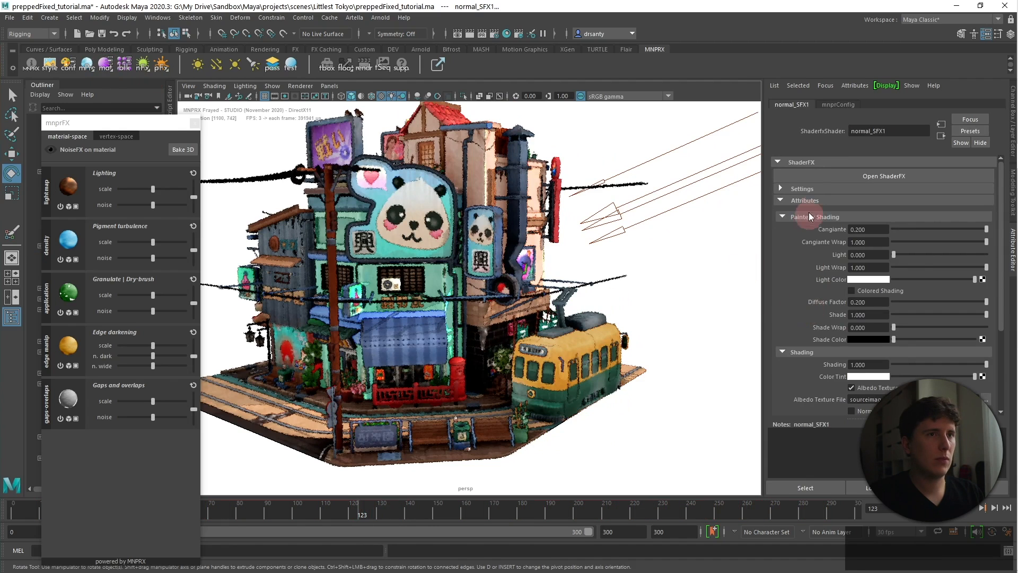
click(802, 189)
mouse_move(363, 508)
mouse_down()
mouse_move(297, 510)
mouse_move(364, 511)
mouse_move(351, 516)
mouse_up()
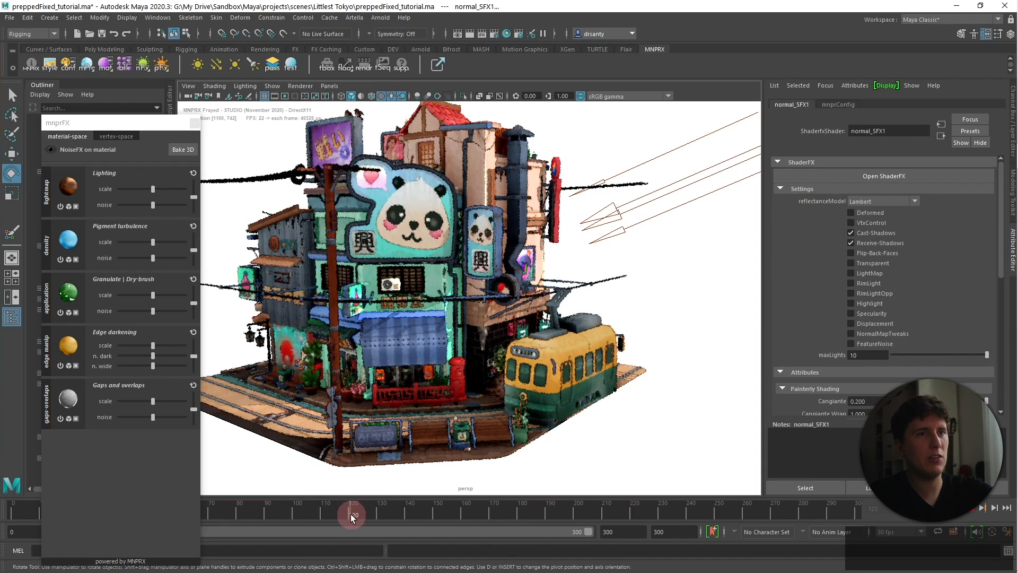
click(869, 216)
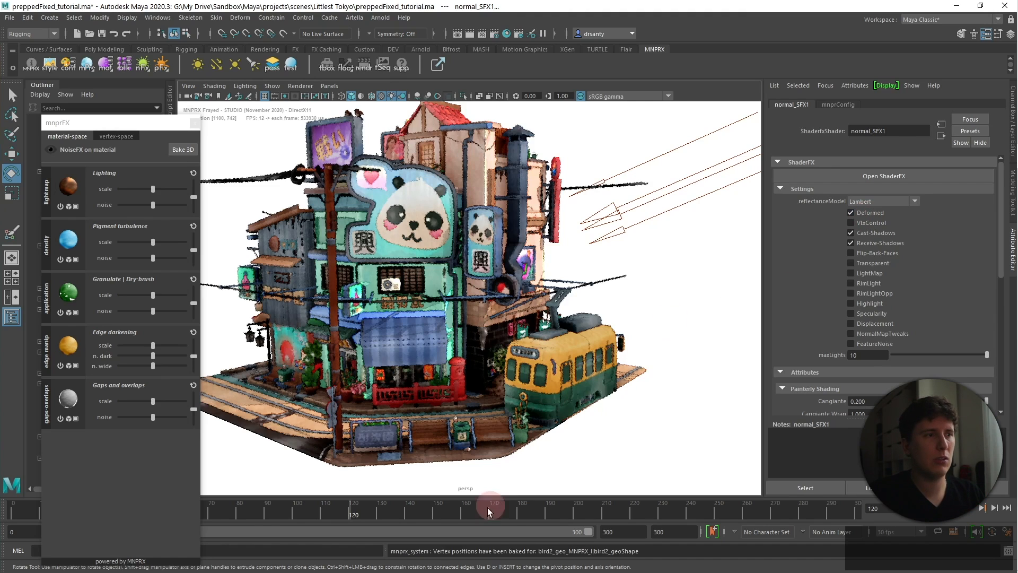
drag(382, 511, 342, 514)
Open the tram's material again and try a Cangiante of 0.6, raising it to 1.2.
alt+drag(565, 370, 545, 316)
click(405, 377)
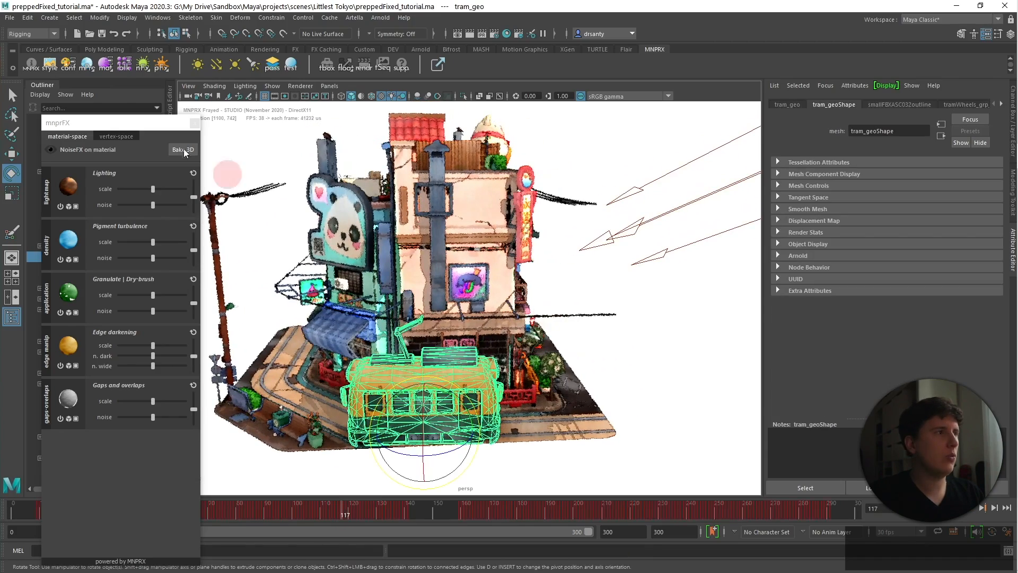
scroll(797, 301, down, 3)
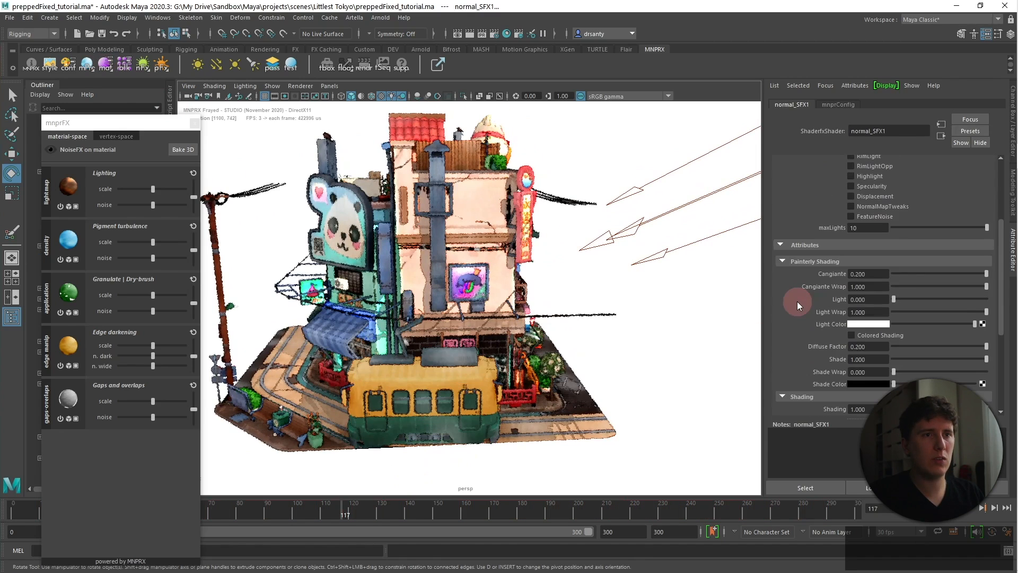
click(884, 273)
text(0.6)
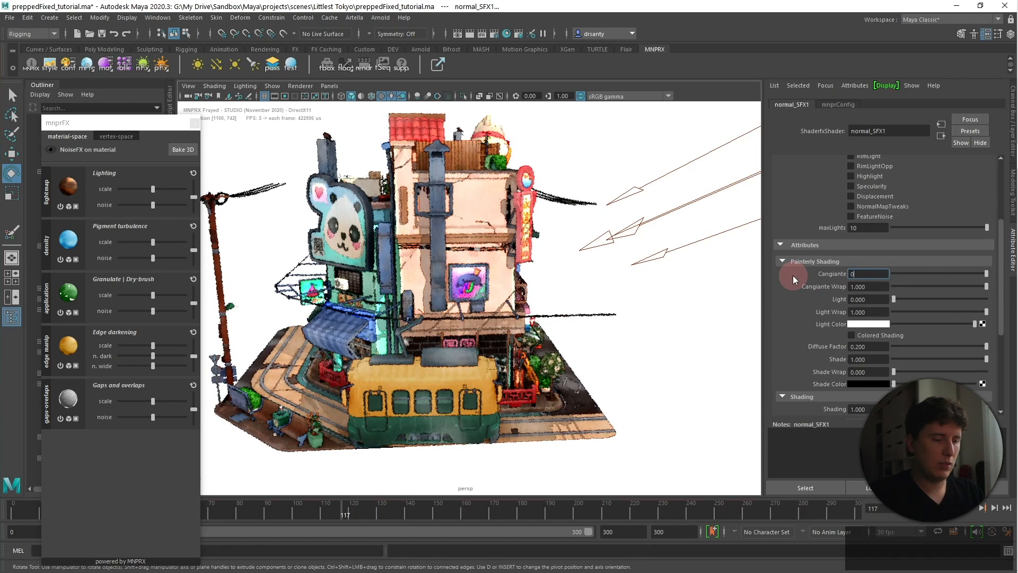
key(Return)
drag(940, 275, 1014, 275)
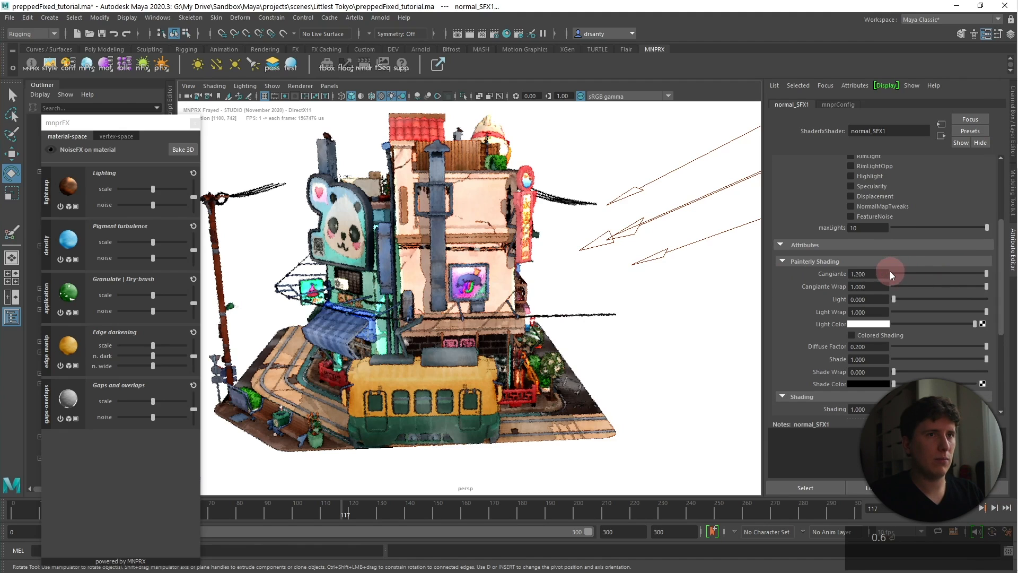
click(876, 275)
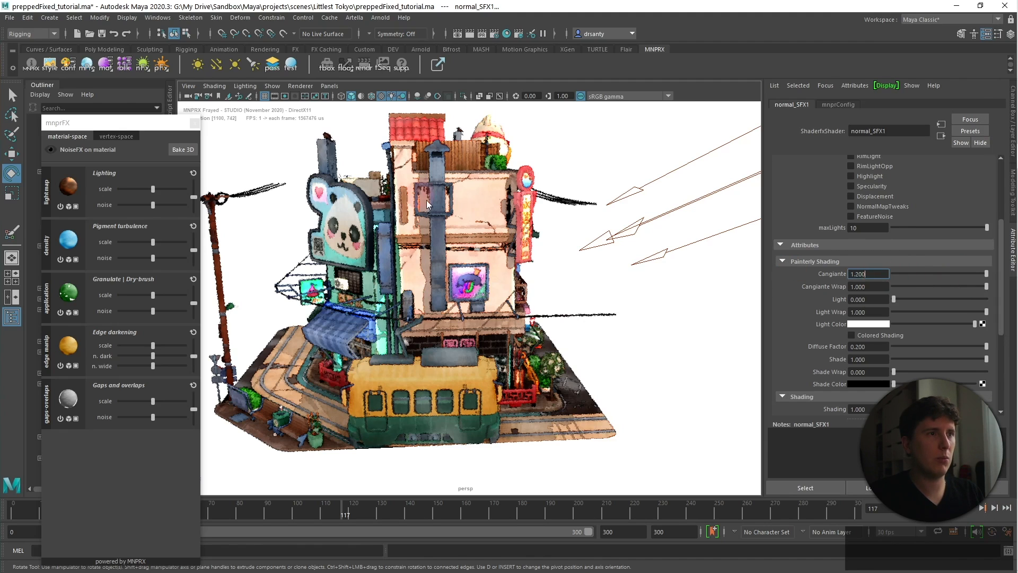
drag(882, 274, 848, 276)
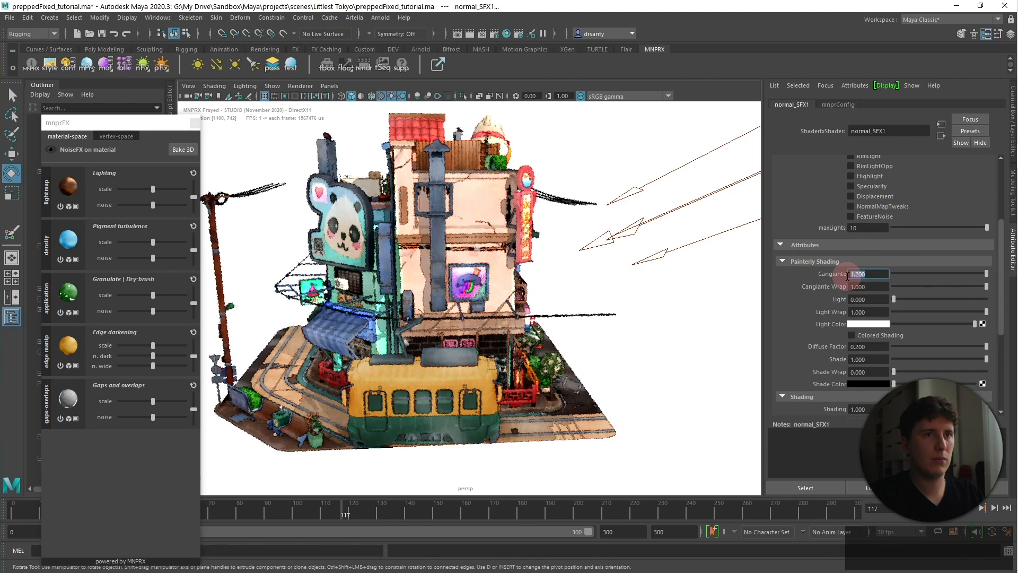
Rename the tram's material as tram_SFX.
drag(871, 131, 804, 129)
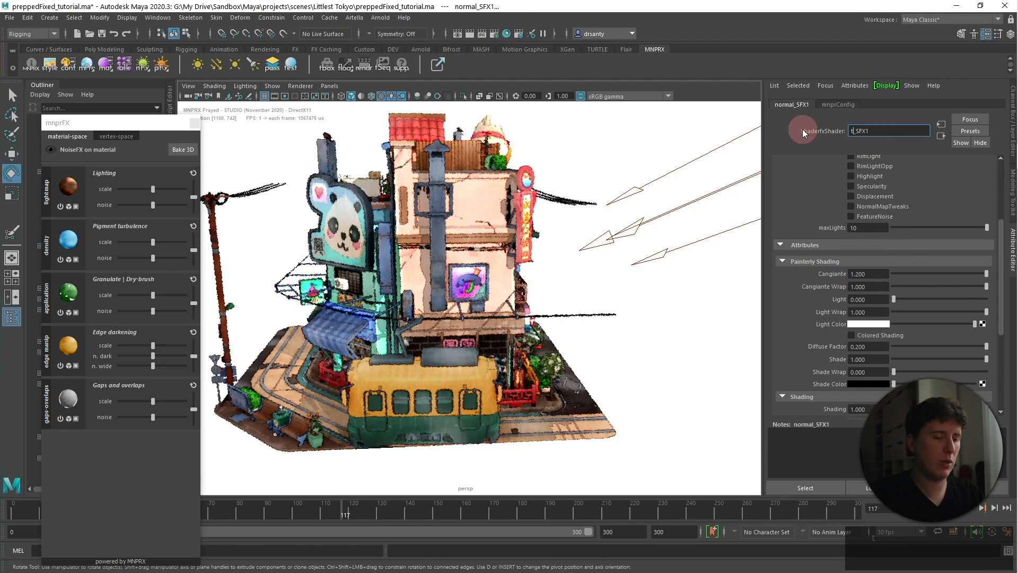
text(tram)
key(Return)
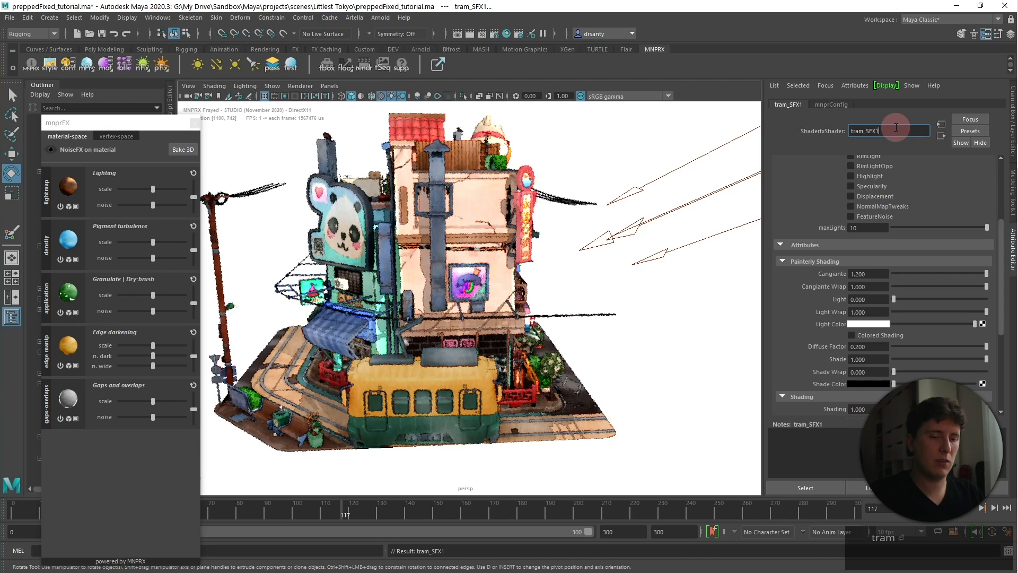
Toggle the Albedo Texture of tram_SFX off and back on.
scroll(819, 206, down, 5)
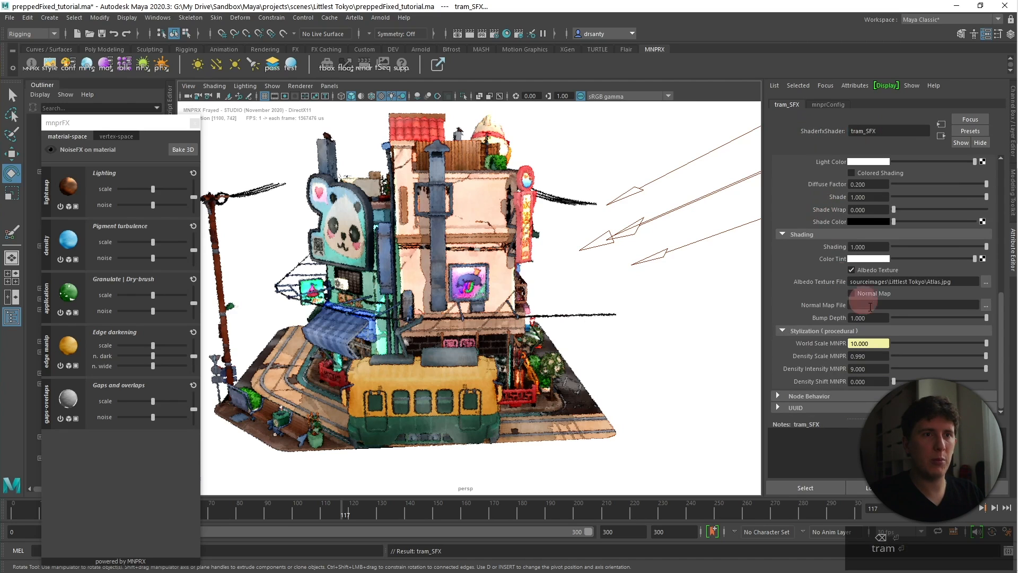
click(870, 269)
click(870, 268)
scroll(827, 272, up, 8)
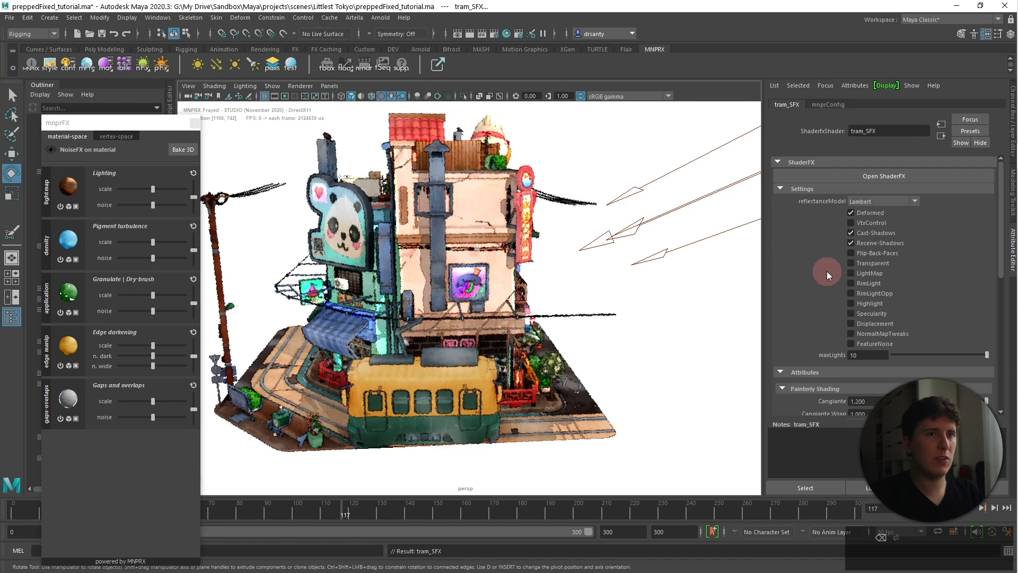
Exaggerate the Cangiante of tram_SFX to 4.
scroll(827, 272, down, 3)
click(863, 306)
text(4)
key(Return)
Enable Flip-Back-Faces on tram_SFX to correct the shading inside the tram.
alt+drag(579, 244, 459, 351)
scroll(486, 337, up, 5)
alt+middle_drag(459, 351, 507, 349)
scroll(507, 349, up, 5)
alt+drag(507, 349, 425, 353)
scroll(512, 342, up, 4)
alt+middle_drag(425, 352, 431, 346)
alt+drag(430, 345, 448, 320)
scroll(448, 319, up, 5)
alt+middle_drag(448, 320, 476, 313)
alt+drag(476, 313, 314, 247)
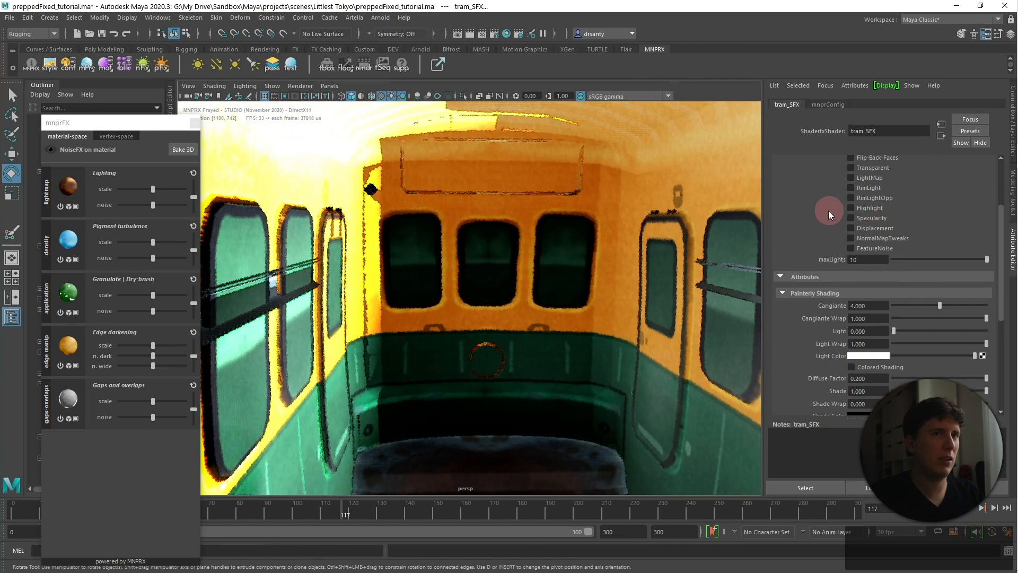
scroll(840, 236, up, 3)
scroll(558, 275, down, 8)
alt+drag(384, 313, 517, 297)
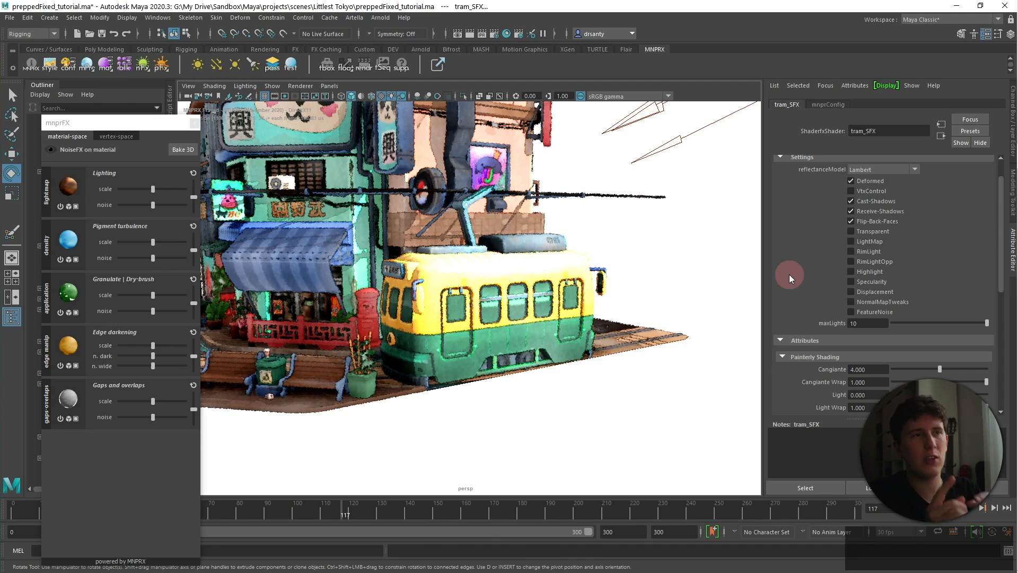
Lower the Cangiante of tram_SFX to about 0.694.
scroll(801, 326, down, 3)
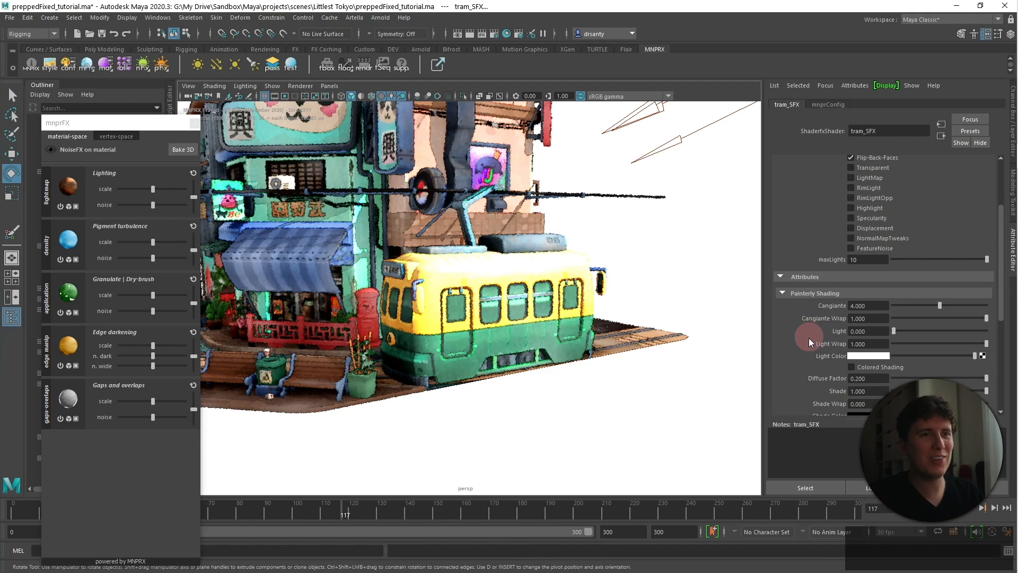
scroll(809, 342, down, 3)
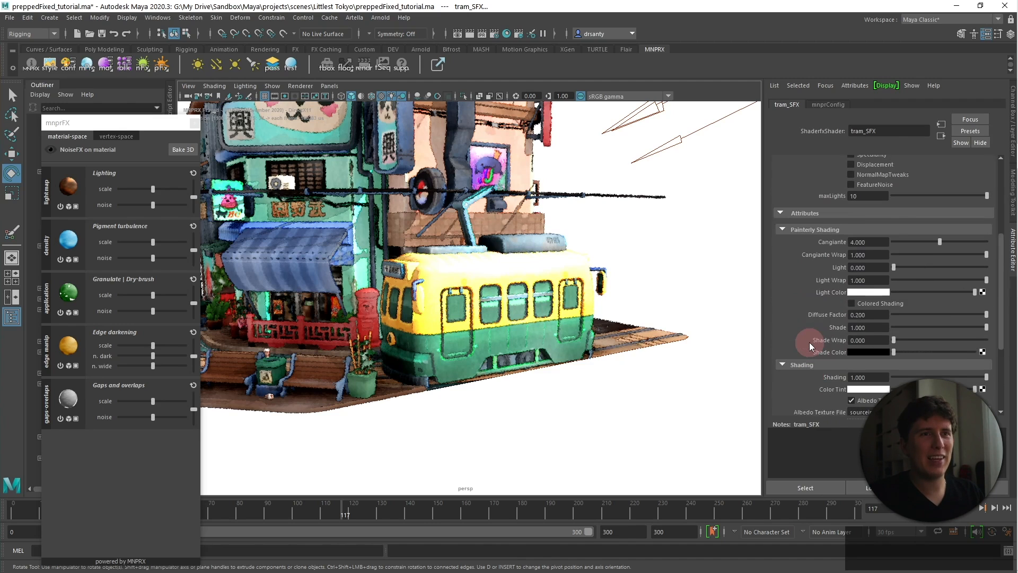
drag(920, 244, 904, 243)
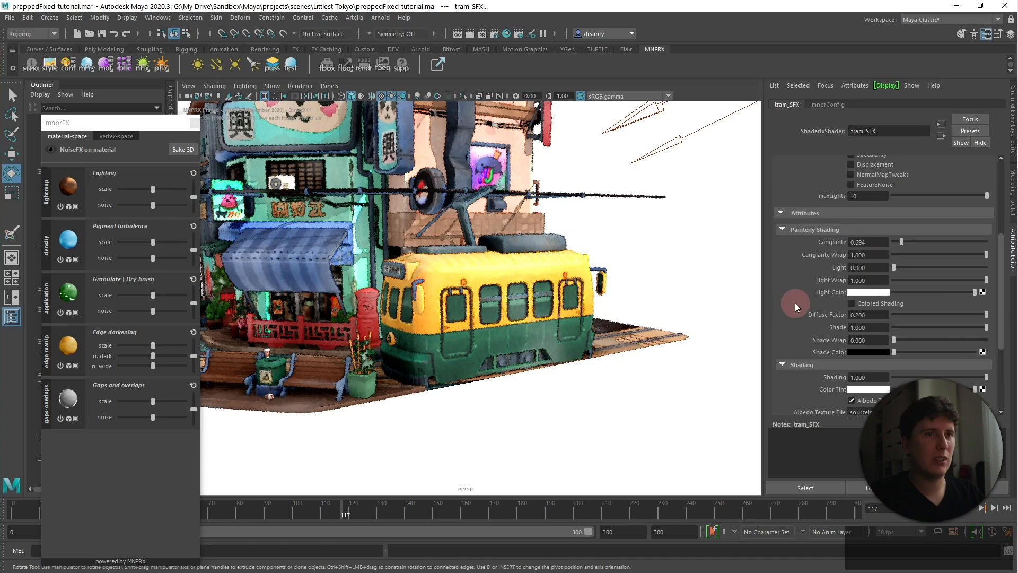
scroll(794, 303, up, 4)
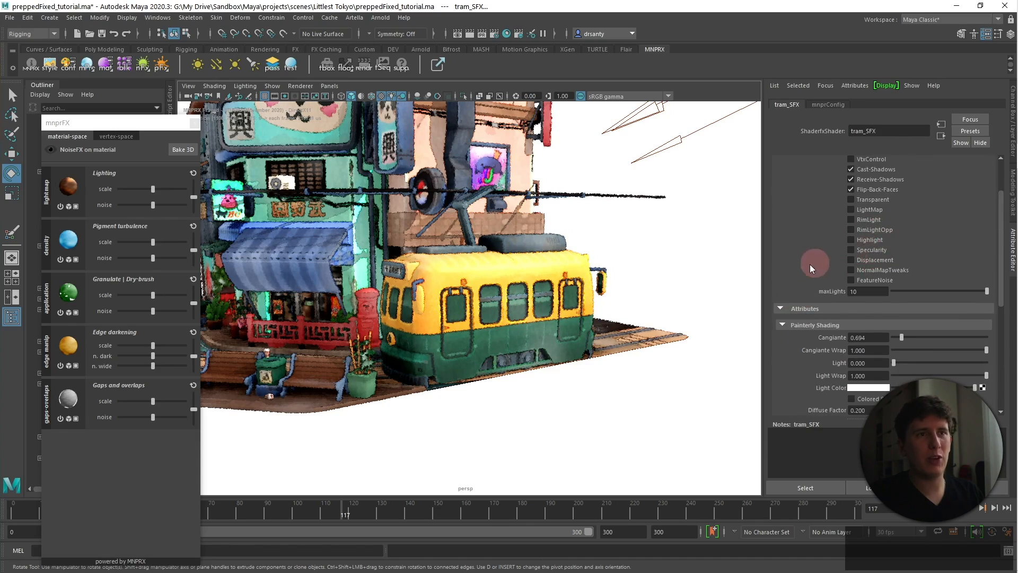
scroll(809, 265, up, 1)
Scrub the tram animation back to frame 71 and review the shading and stylization attributes of tram_SFX.
scroll(499, 319, down, 3)
alt+middle_drag(458, 250, 488, 303)
alt+drag(488, 303, 505, 325)
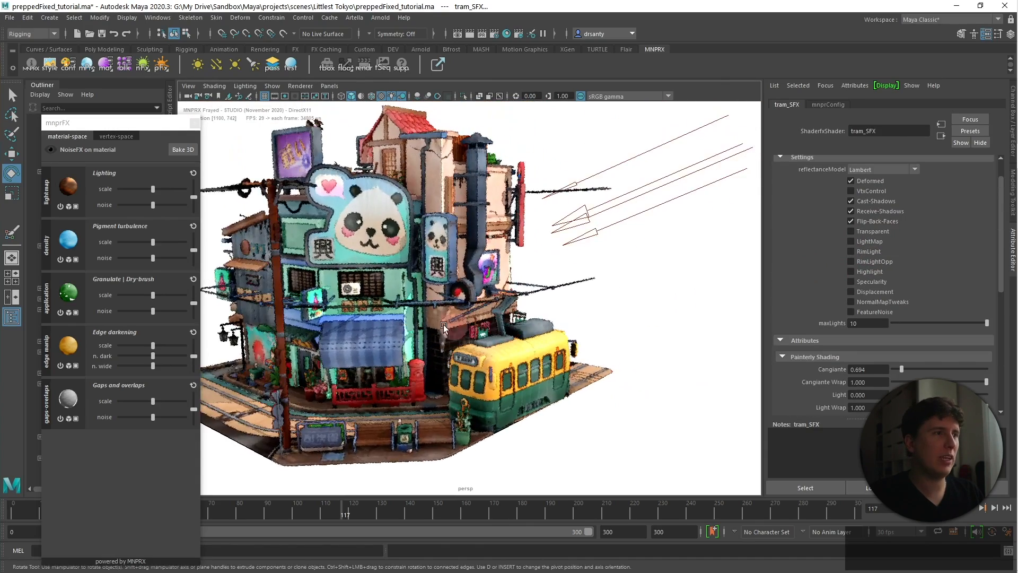
alt+middle_drag(444, 325, 519, 329)
drag(390, 510, 213, 511)
alt+drag(467, 265, 488, 272)
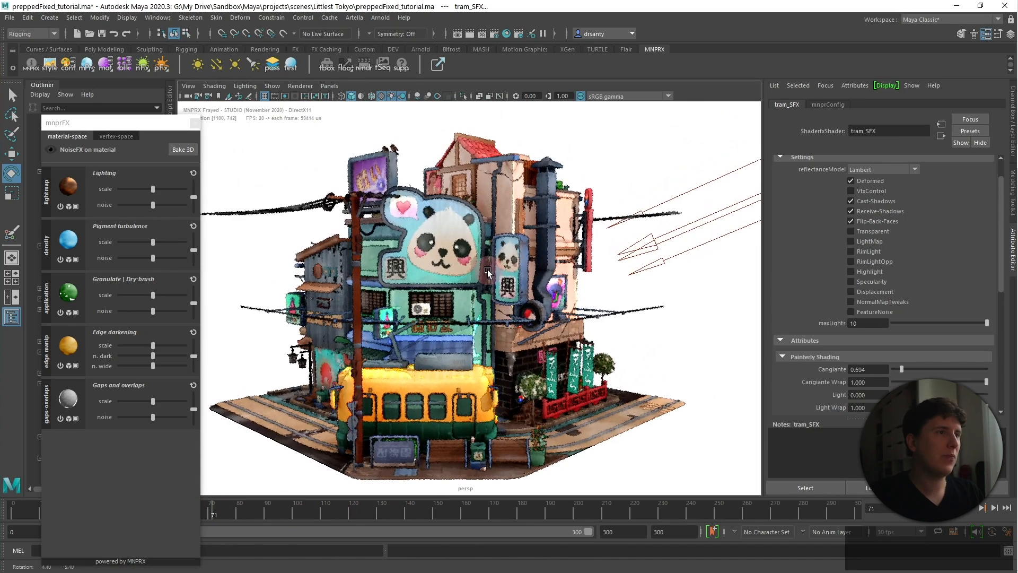
scroll(838, 361, down, 1)
click(782, 310)
scroll(784, 310, down, 4)
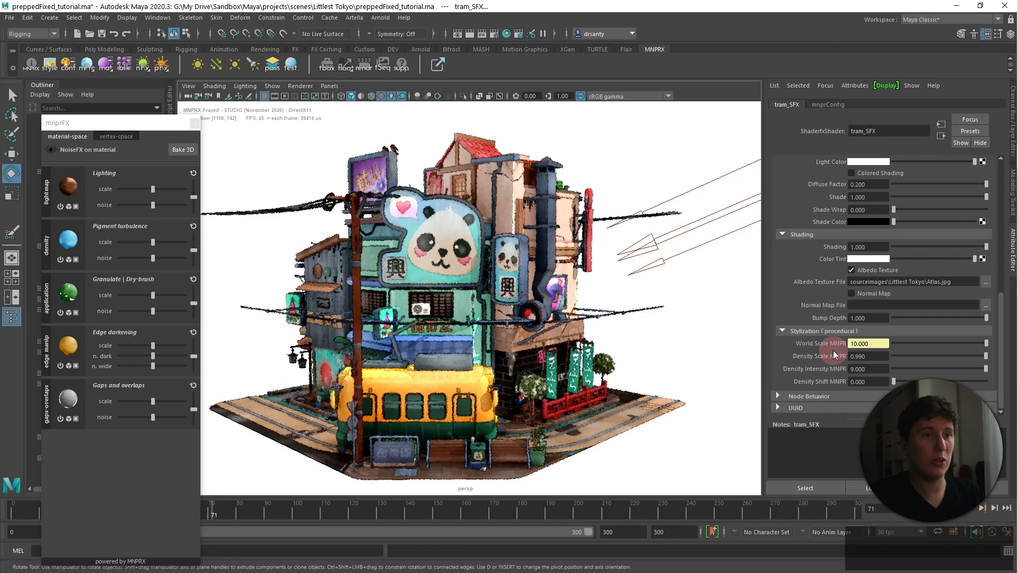
scroll(806, 351, up, 2)
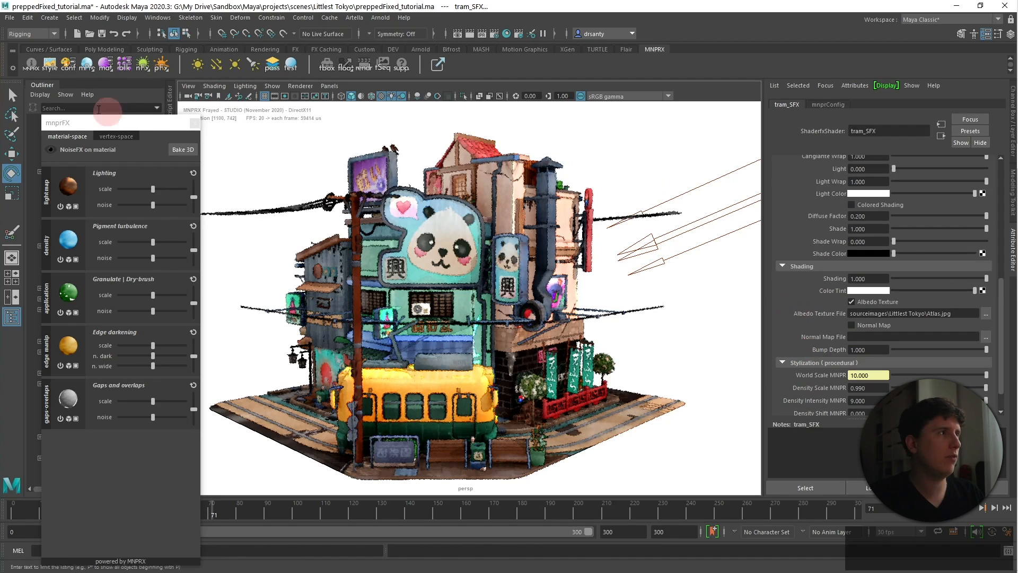
Open the global mnprConfig settings and try a Canvas Roughness of 0 on the main canvas.
click(797, 332)
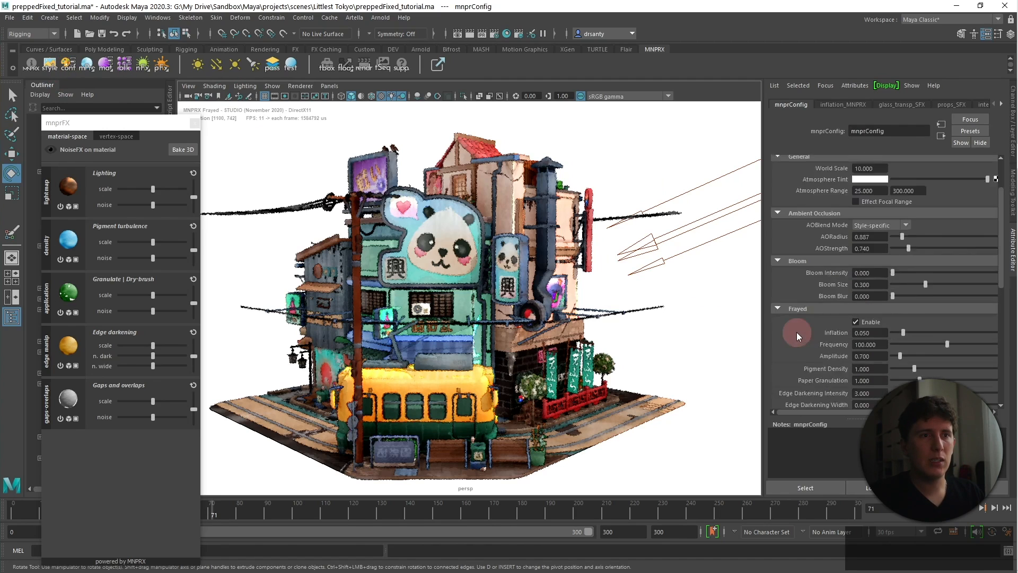
scroll(796, 332, down, 4)
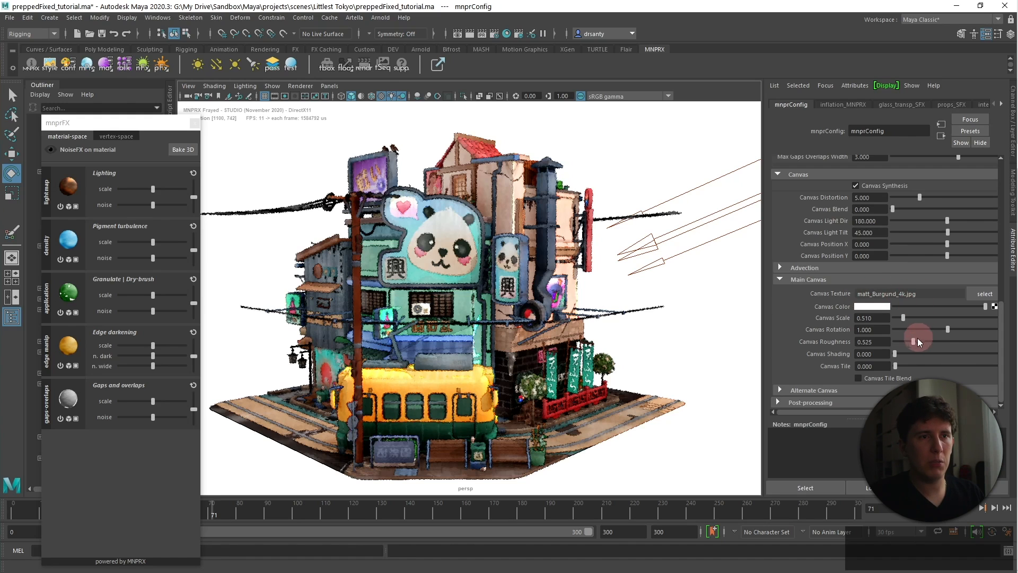
drag(917, 342, 959, 344)
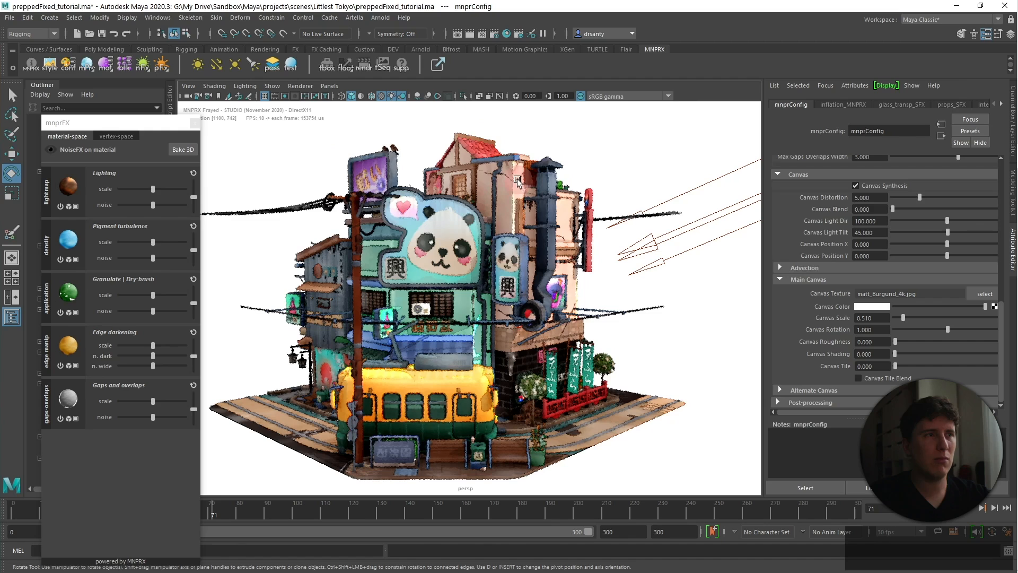
click(710, 304)
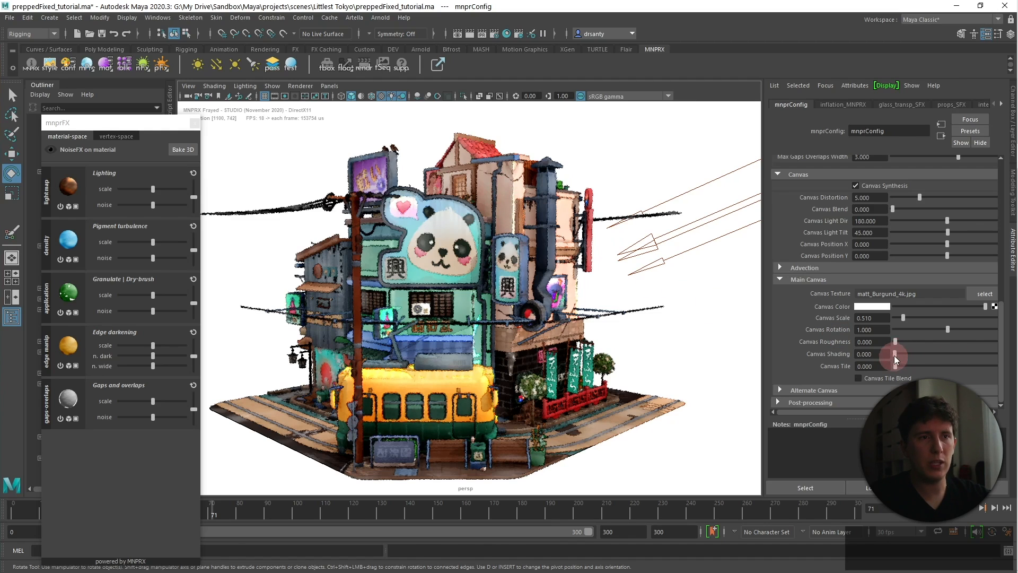
Set the main canvas's Canvas Roughness to about 1.092 and enable Canvas Tile Blend.
drag(898, 342, 934, 342)
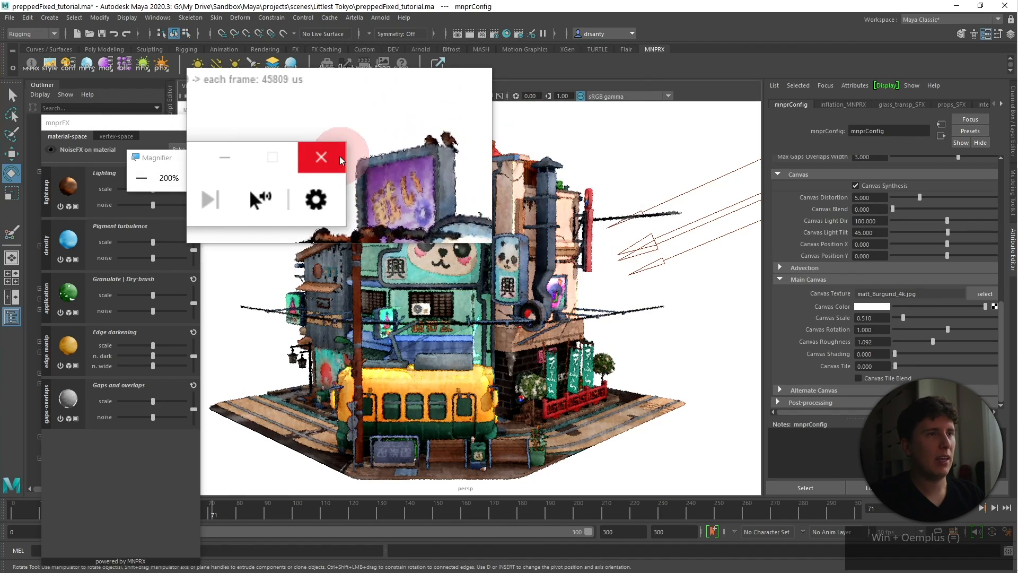
click(338, 155)
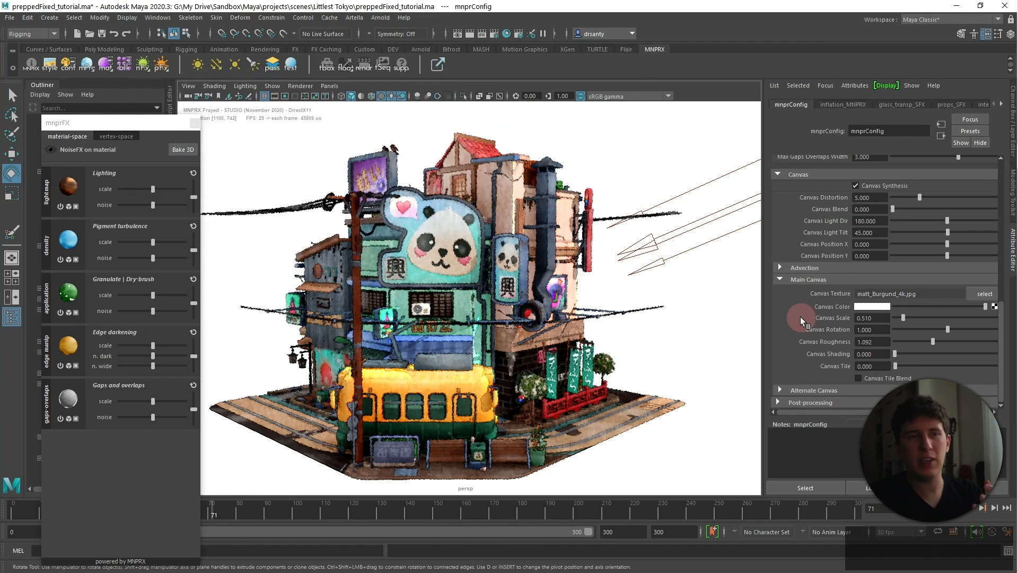
drag(896, 365, 794, 361)
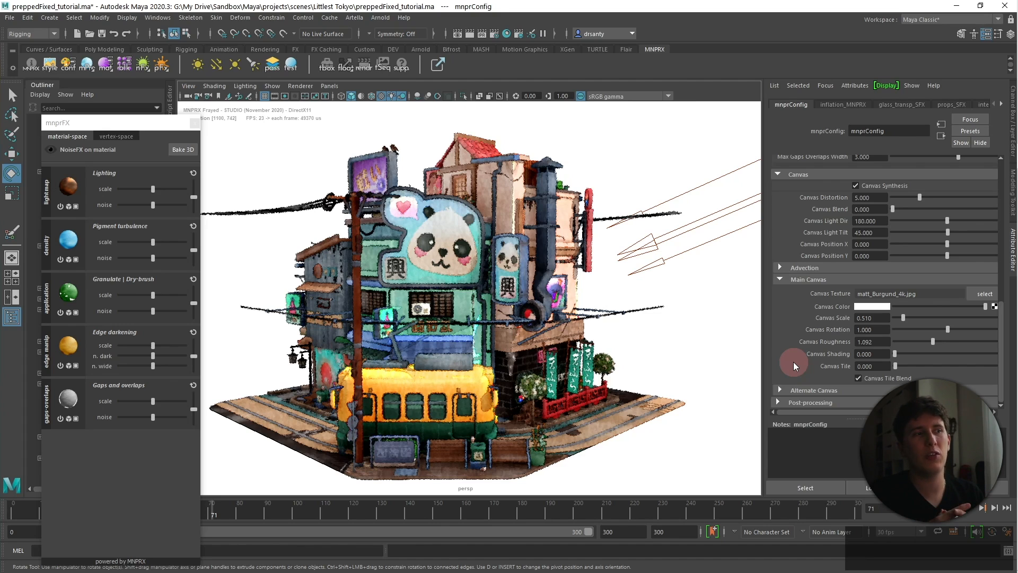
Close the mnprFX window and play back the animation in the viewport.
alt+drag(350, 386, 500, 360)
alt+middle_drag(500, 361, 430, 376)
click(192, 127)
scroll(425, 323, up, 3)
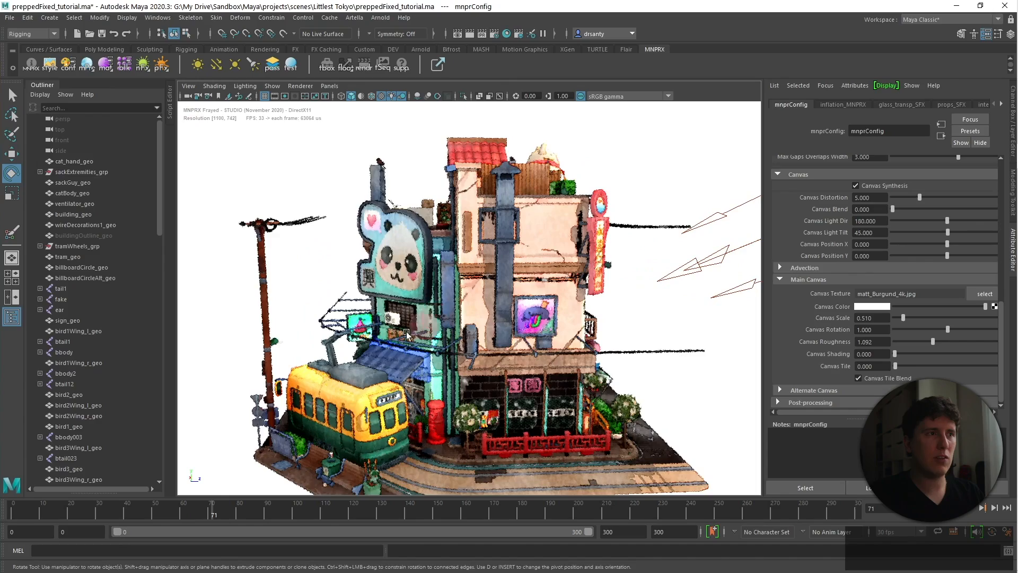
scroll(478, 347, down, 1)
alt+drag(478, 348, 521, 324)
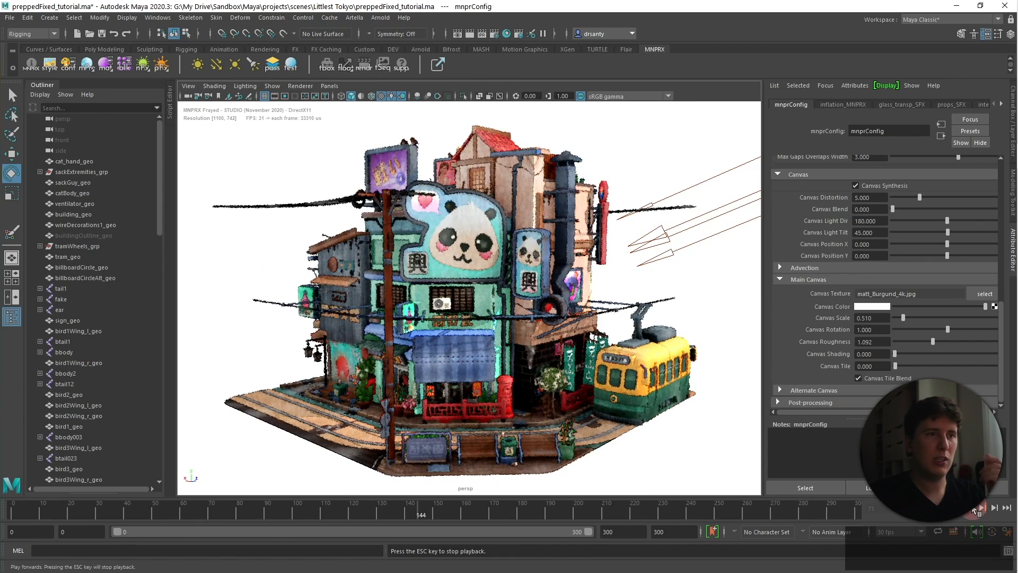
click(975, 510)
Examine the stylized building from several sides, ending with a close-up of the alley with the cardboard boxes.
alt+drag(597, 345, 533, 354)
scroll(528, 351, up, 10)
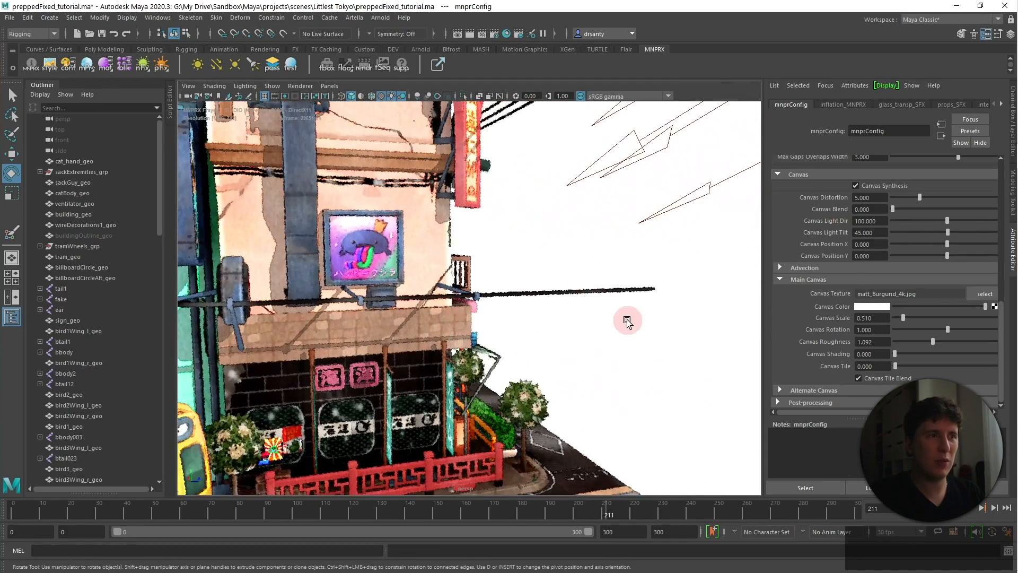
scroll(628, 322, down, 6)
alt+drag(324, 319, 453, 319)
scroll(393, 336, down, 4)
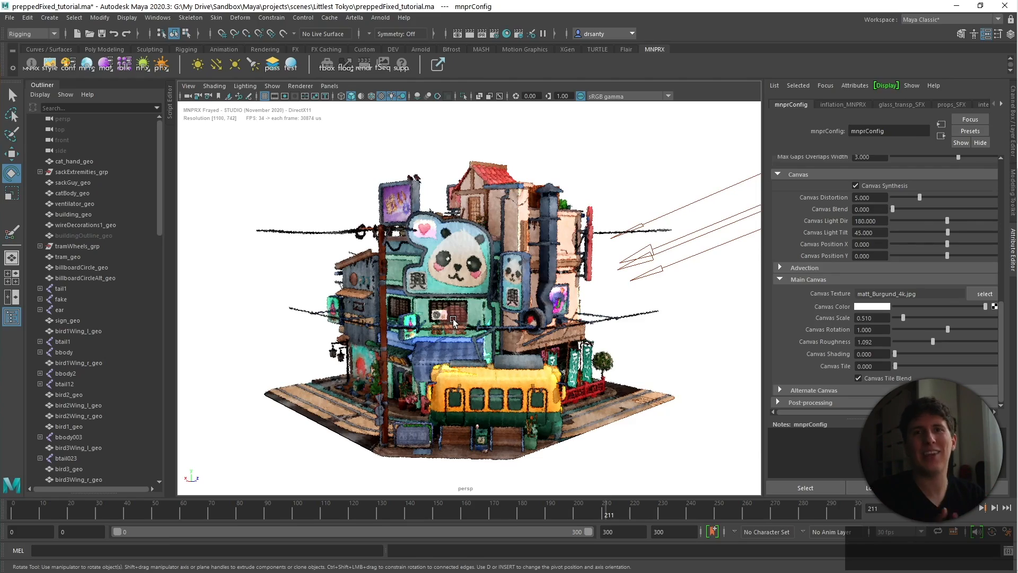
alt+drag(429, 291, 605, 288)
alt+middle_drag(521, 333, 532, 217)
scroll(436, 278, up, 8)
alt+middle_drag(392, 290, 523, 247)
scroll(453, 262, up, 5)
alt+drag(451, 265, 450, 251)
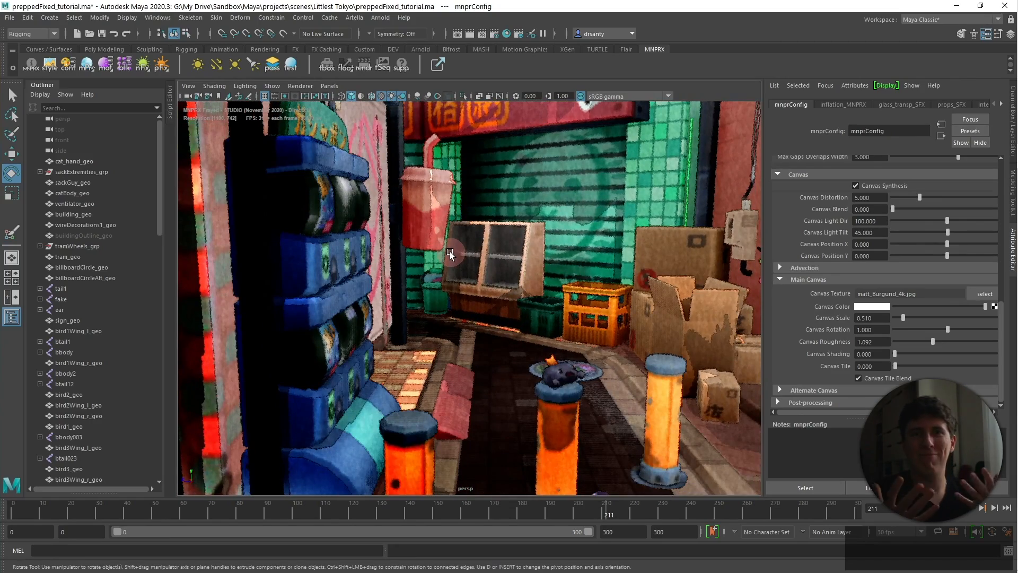